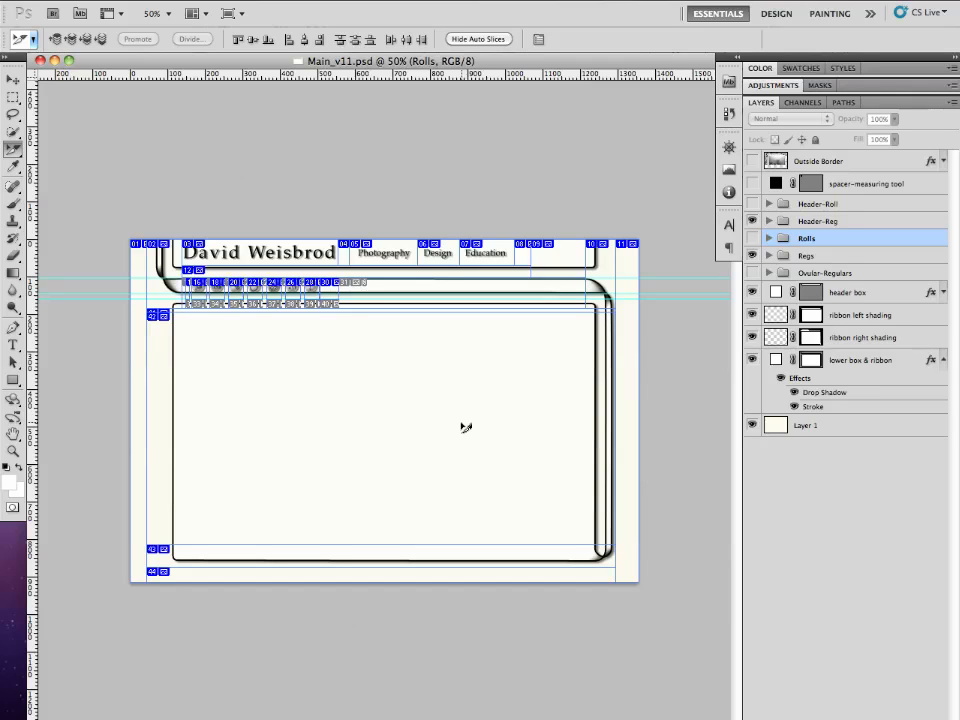
pyautogui.press('super+space')
pyautogui.press('super+space')
pyautogui.keyDown('super'); pyautogui.click(270, 265); pyautogui.keyUp('super')
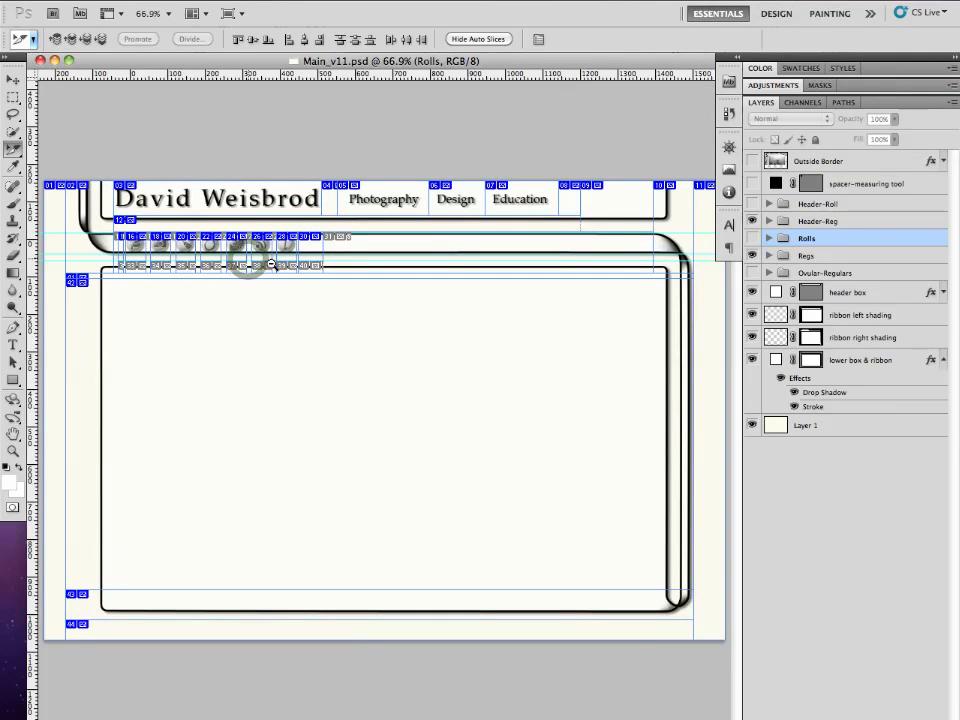
# - Switch to Dreamweaver and widen the side panels showing Insert and Files
pyautogui.moveTo(565, 714)
pyautogui.click(494, 708)
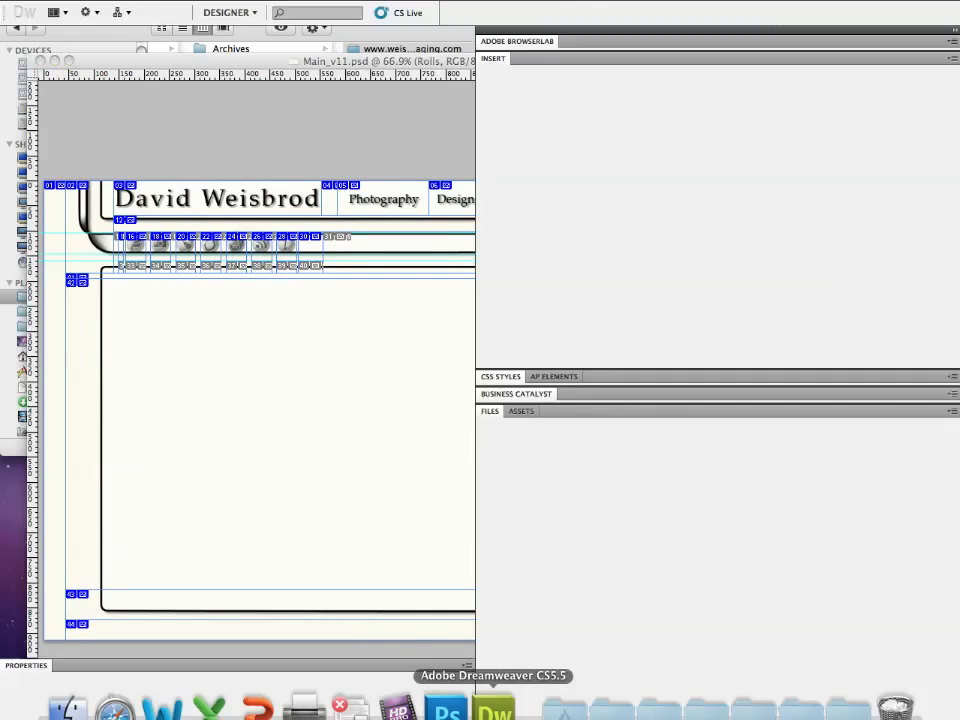
pyautogui.click(602, 430)
pyautogui.click(603, 400)
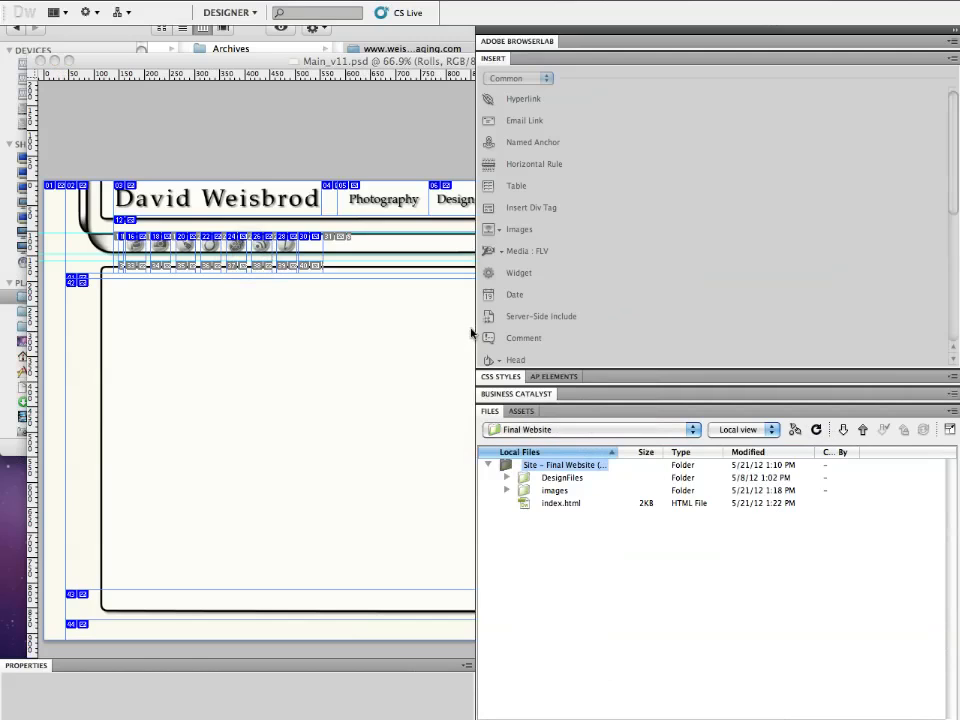
pyautogui.moveTo(476, 327); pyautogui.dragTo(748, 340)
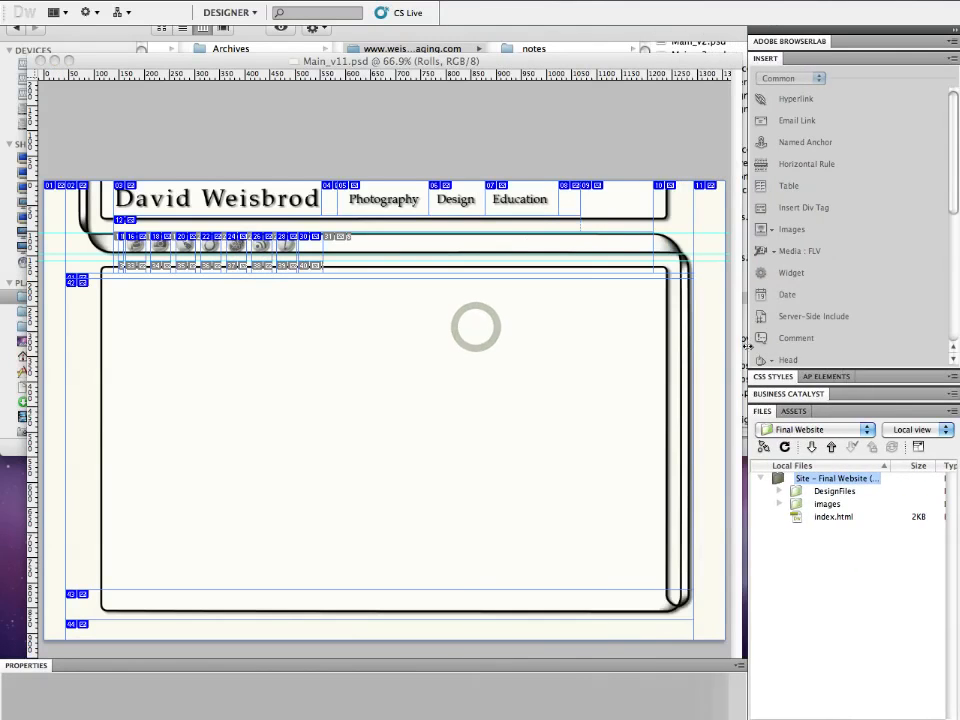
# - Open index.html from the Final Website site and view it in Design view at 66% zoom
pyautogui.click(799, 518)
pyautogui.doubleClick(799, 518)
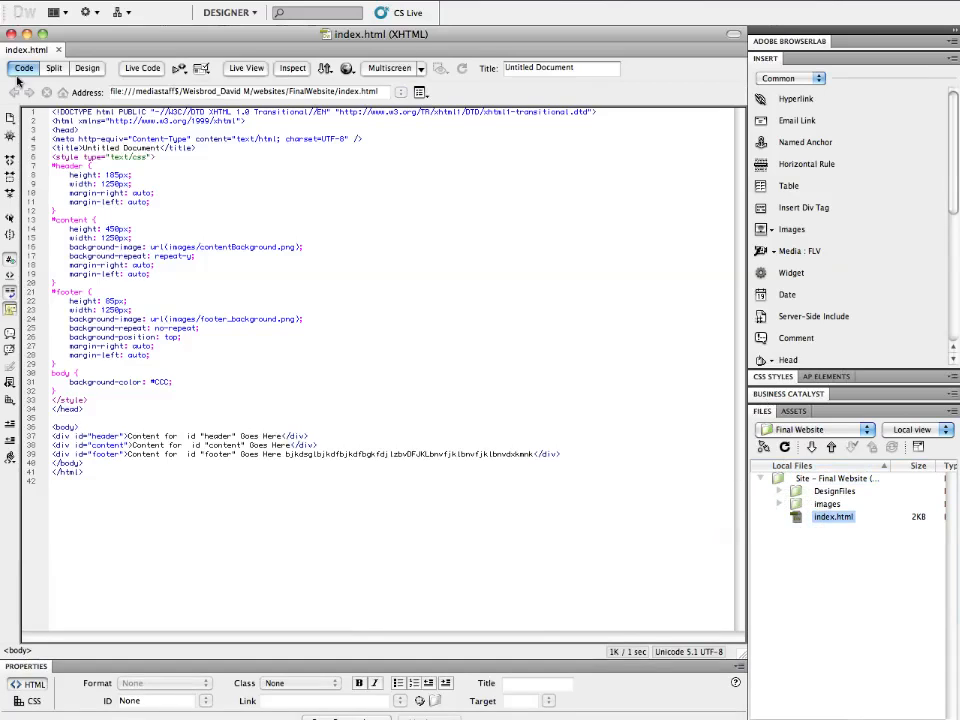
pyautogui.click(86, 68)
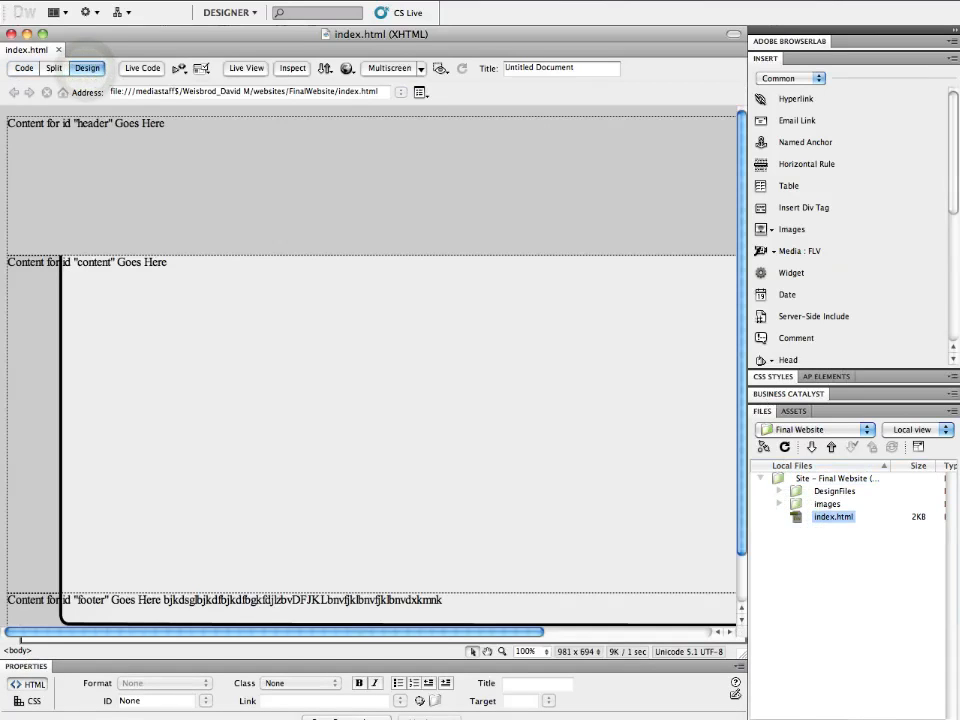
pyautogui.click(542, 653)
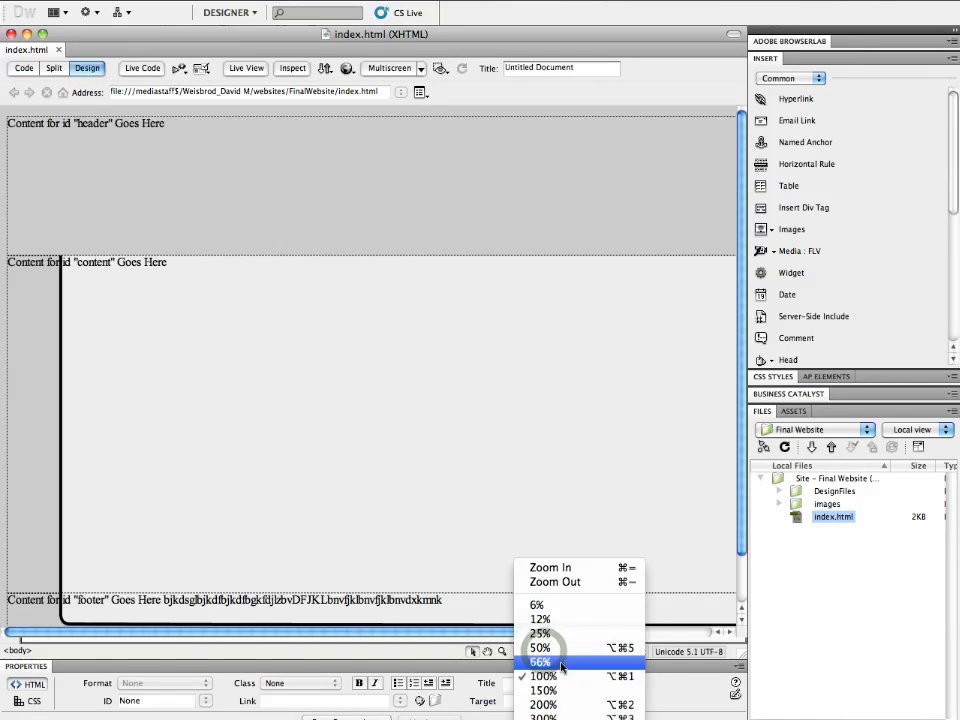
pyautogui.click(545, 660)
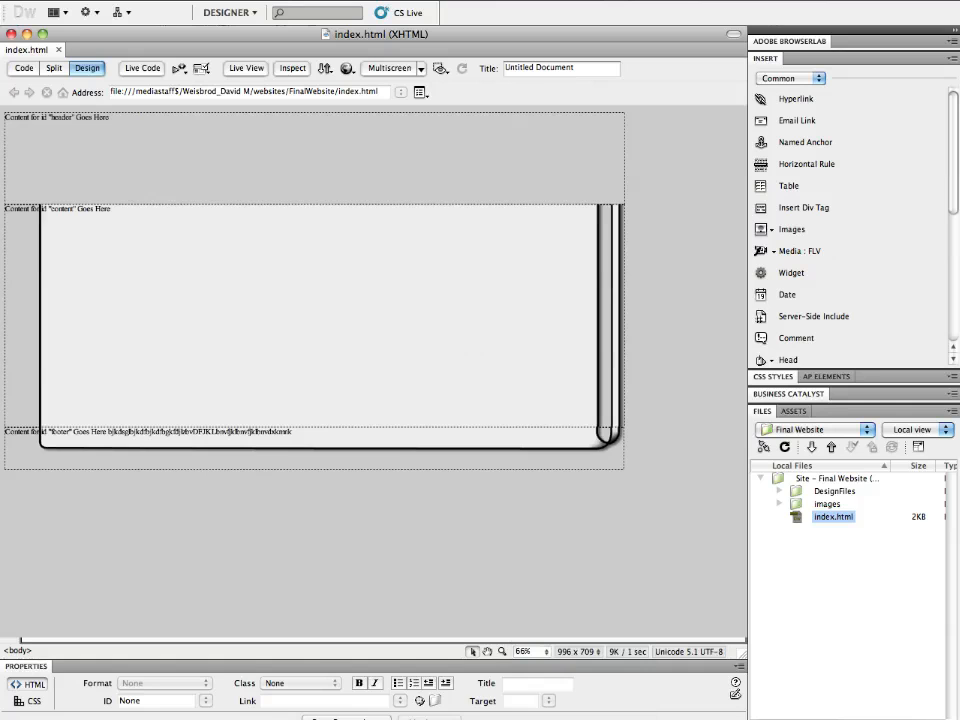
# - Switch to Photoshop and inspect the slice options of the left header corner slice
pyautogui.moveTo(215, 708)
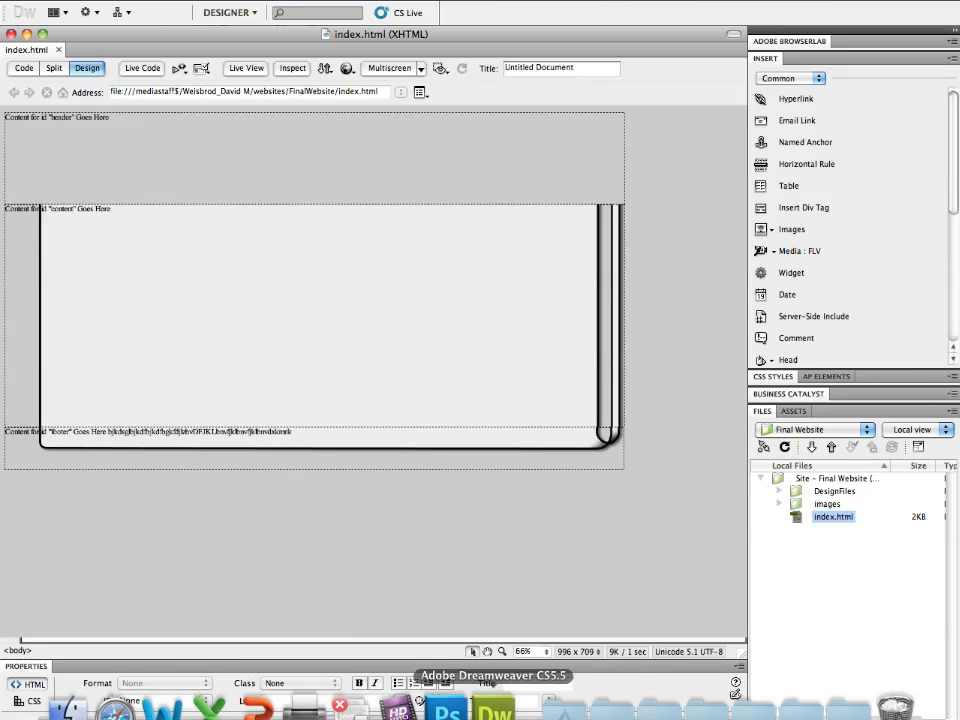
pyautogui.click(447, 710)
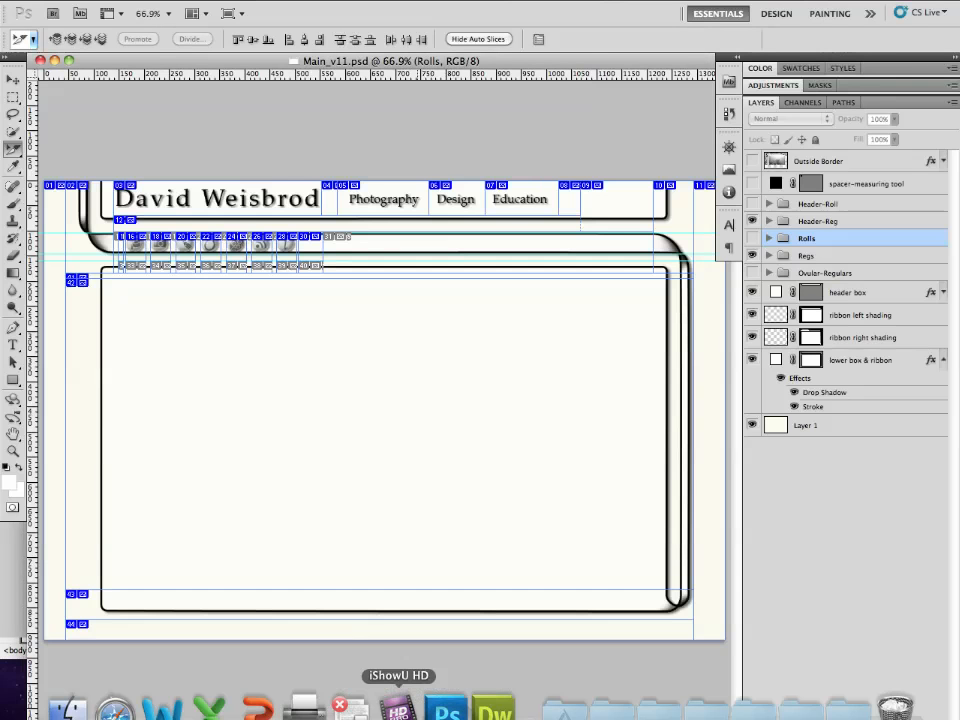
pyautogui.press('f')
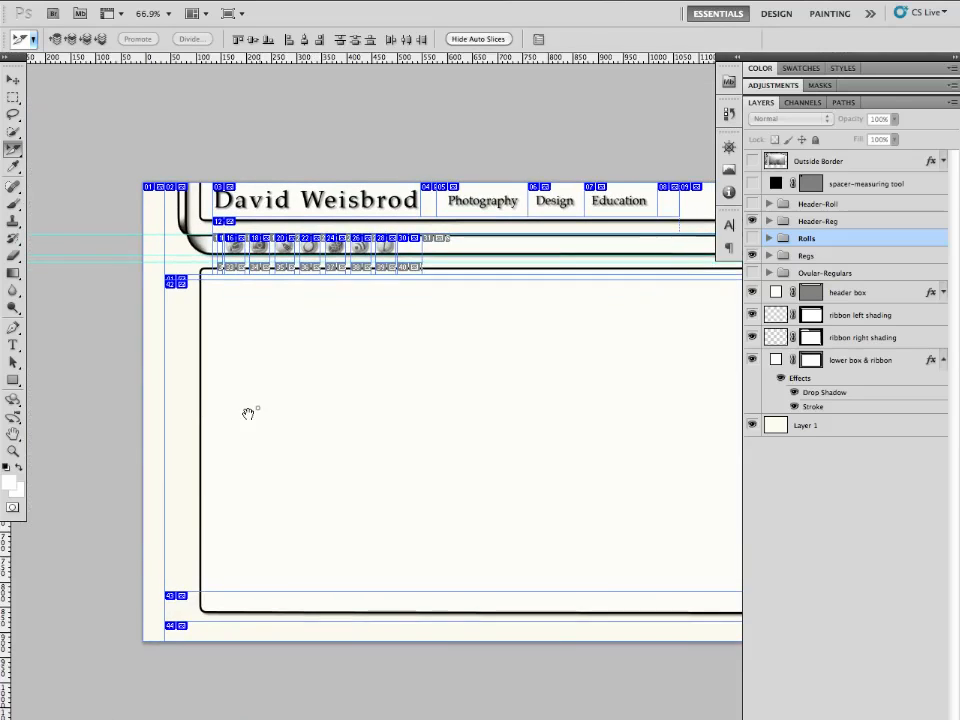
pyautogui.moveTo(248, 413); pyautogui.dragTo(229, 422)
pyautogui.moveTo(300, 429); pyautogui.dragTo(227, 431)
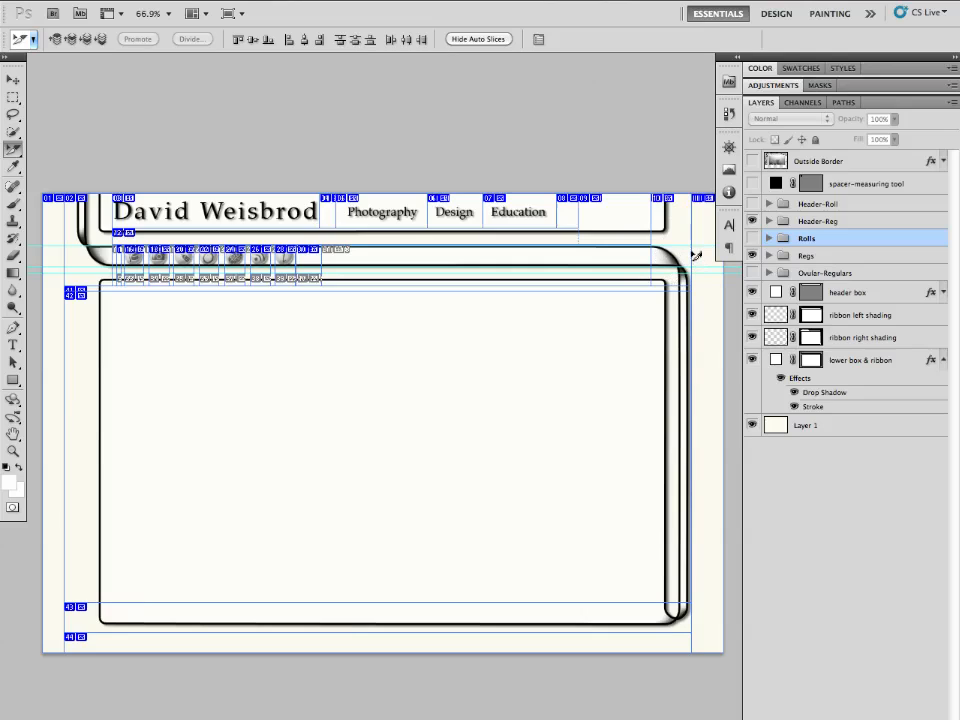
pyautogui.click(690, 253)
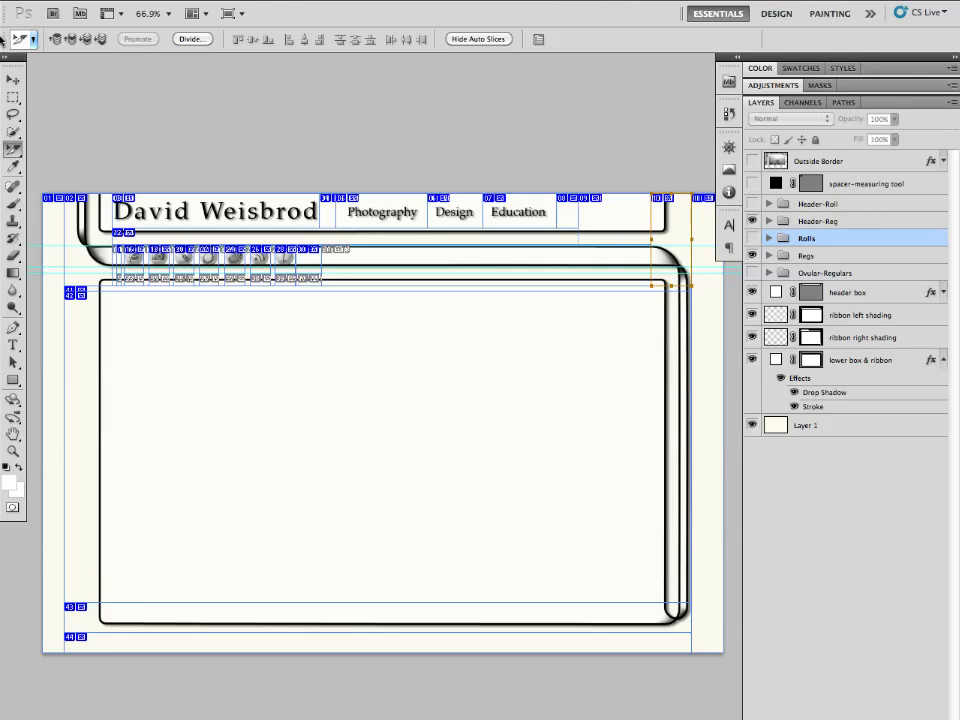
pyautogui.click(89, 250)
pyautogui.doubleClick(108, 220)
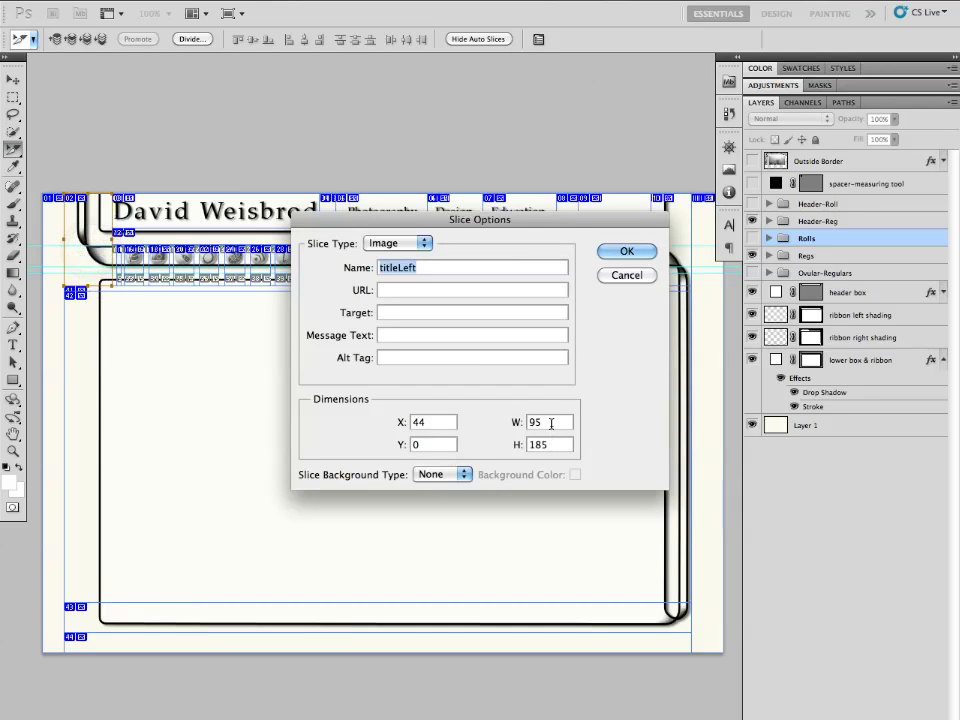
pyautogui.click(638, 280)
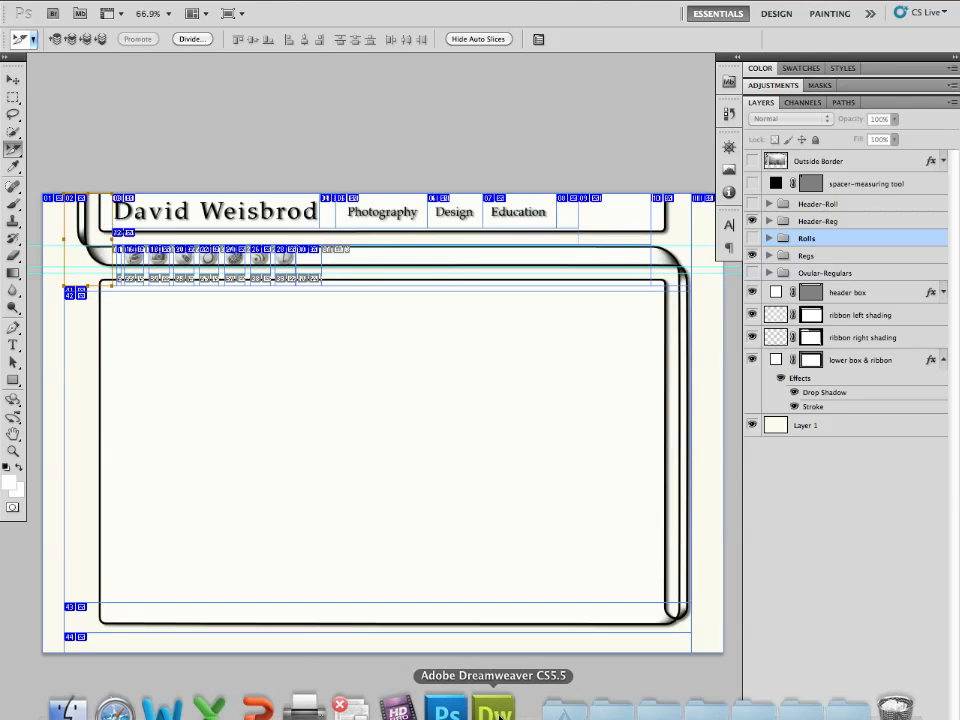
# - Switch to Dreamweaver and delete the placeholder text inside the header div
pyautogui.click(497, 699)
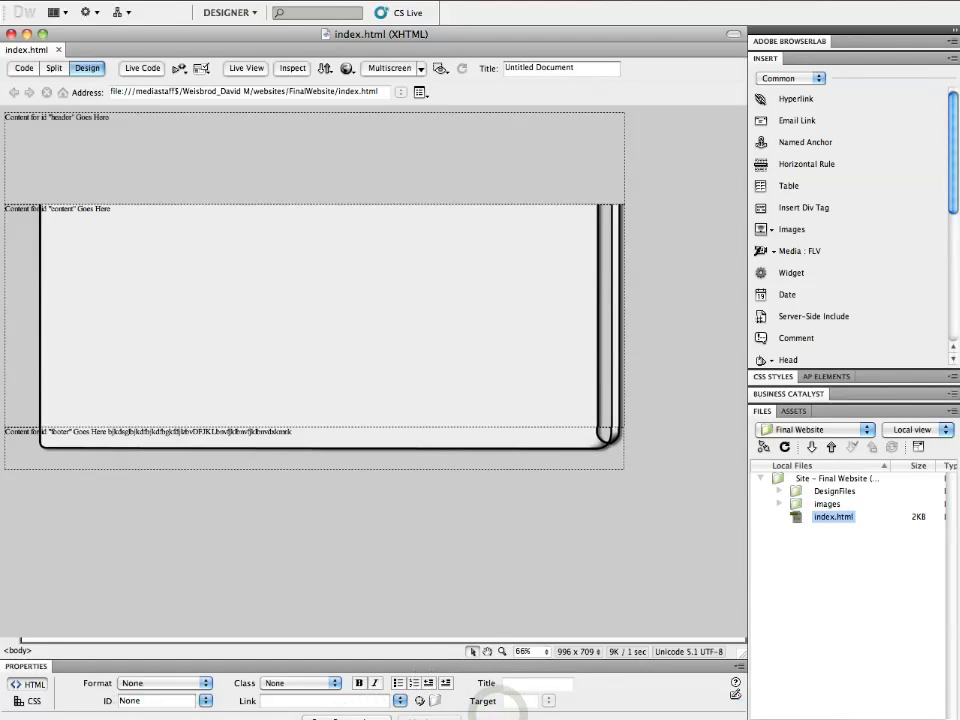
pyautogui.click(118, 118)
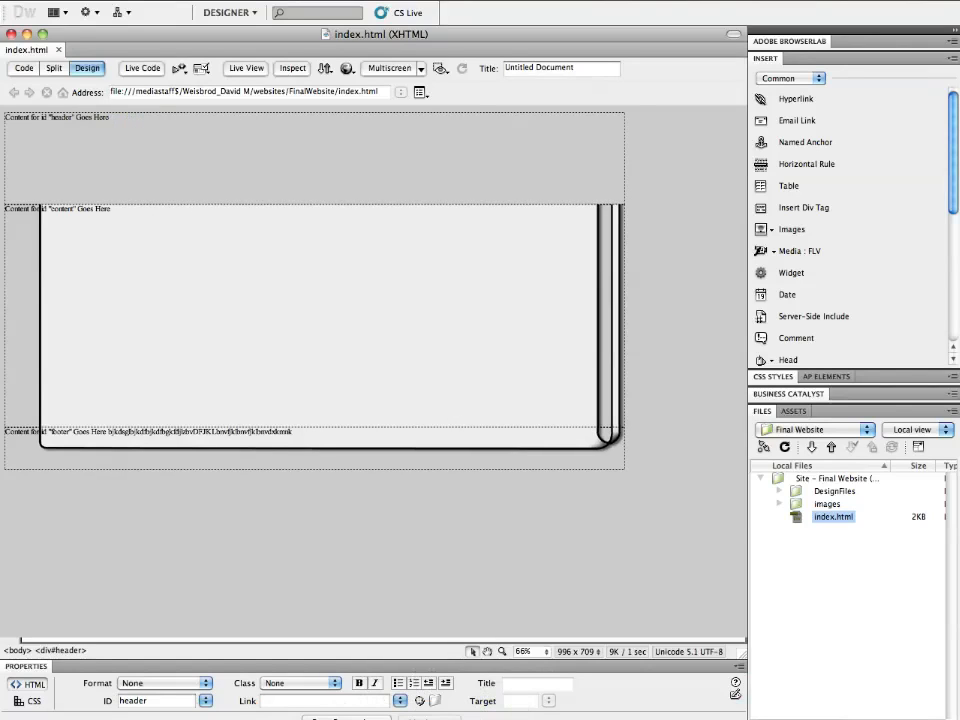
pyautogui.moveTo(112, 119); pyautogui.dragTo(5, 118)
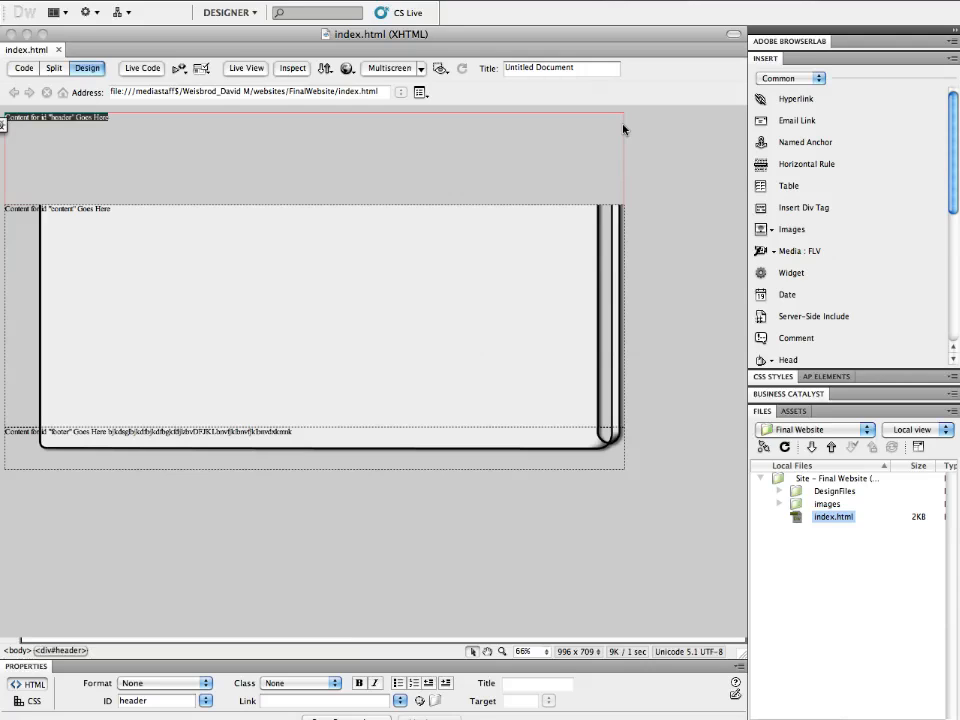
pyautogui.press('Delete')
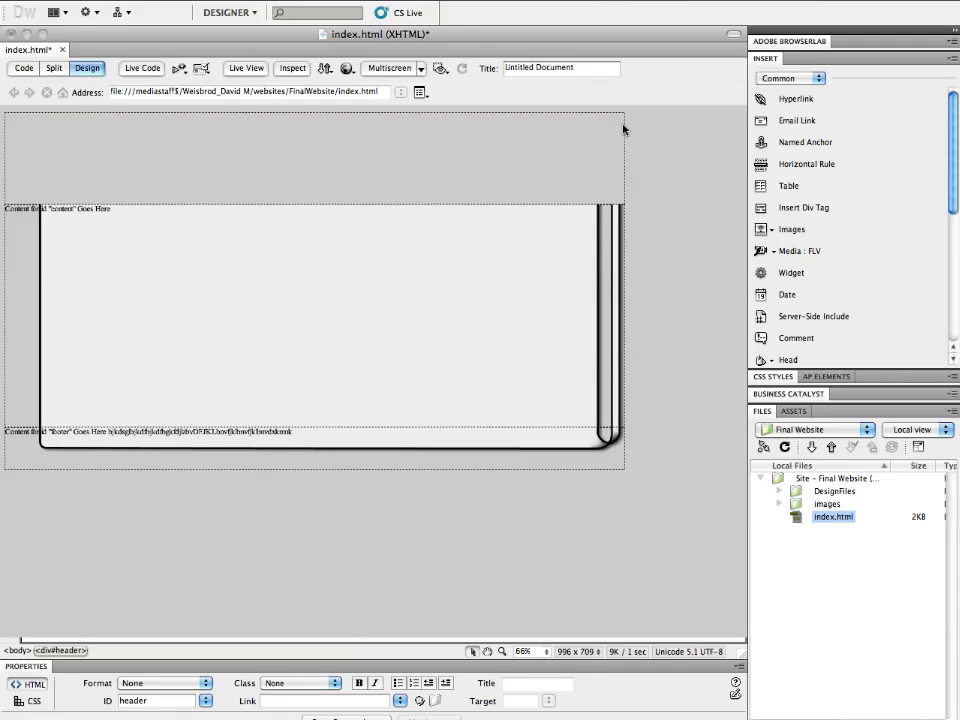
# - Insert a div tag with ID header-leftCorner, creating a new CSS rule for it and opening its Box settings
pyautogui.click(814, 212)
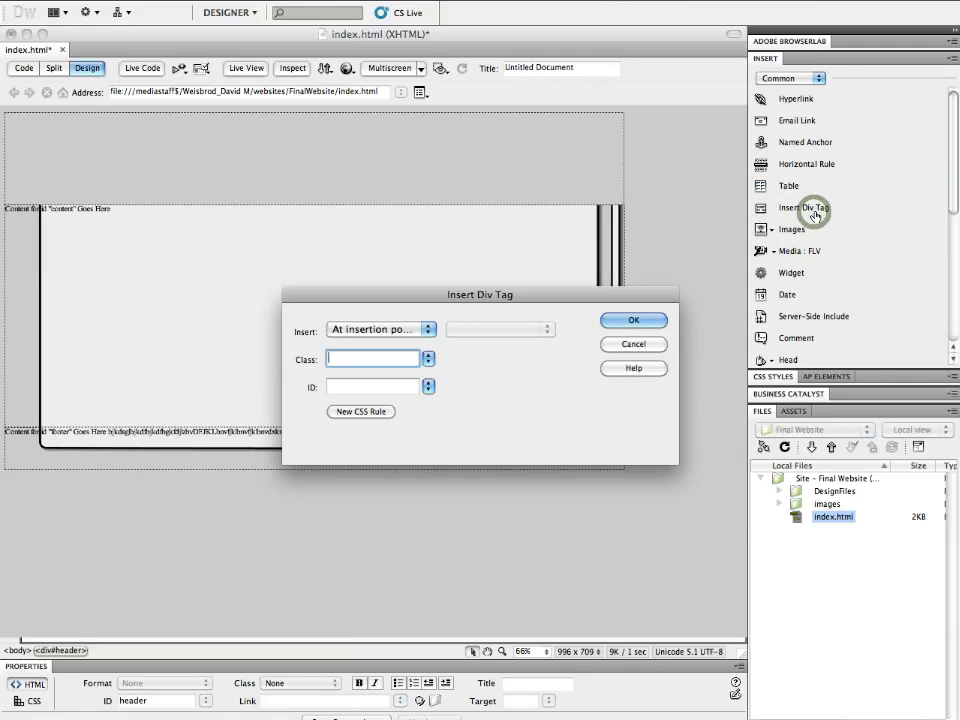
pyautogui.press('Tab')
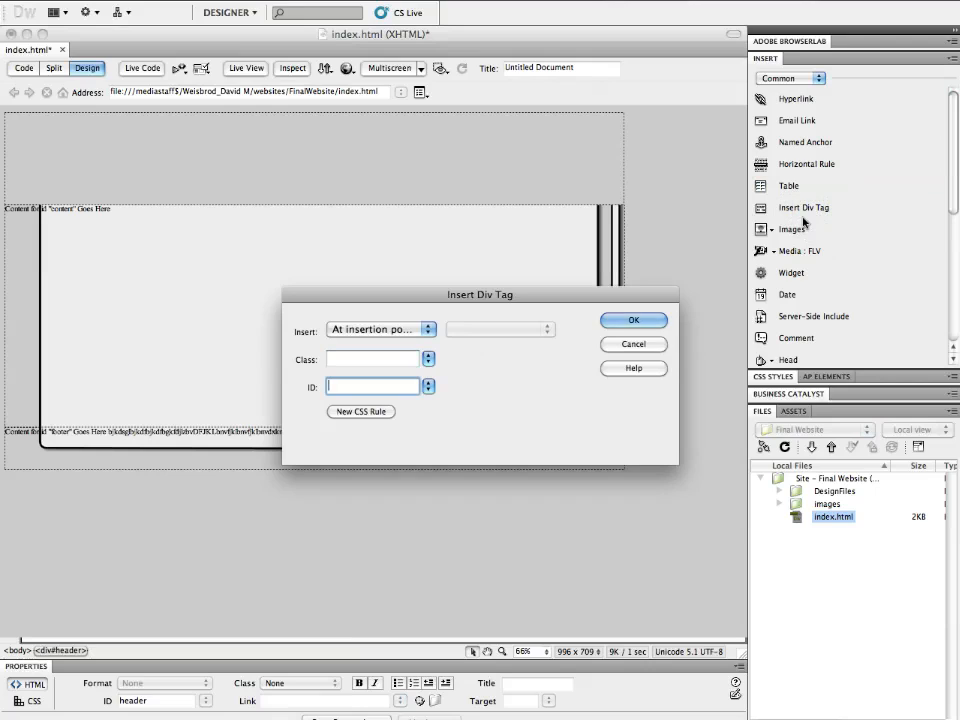
pyautogui.write('header-leftCorner')
pyautogui.click(370, 411)
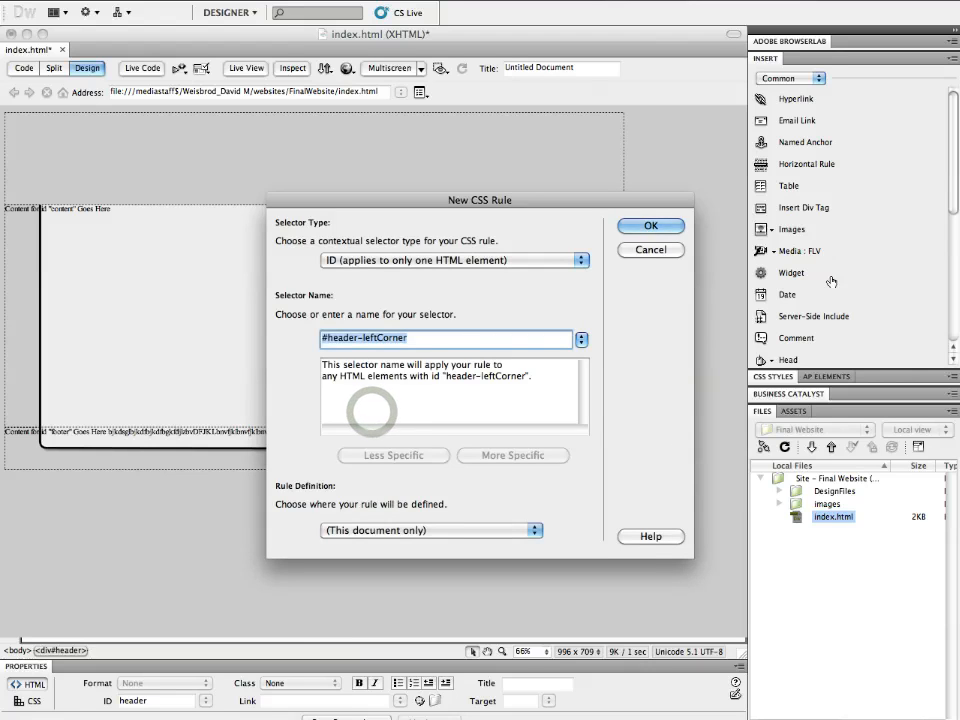
pyautogui.click(662, 226)
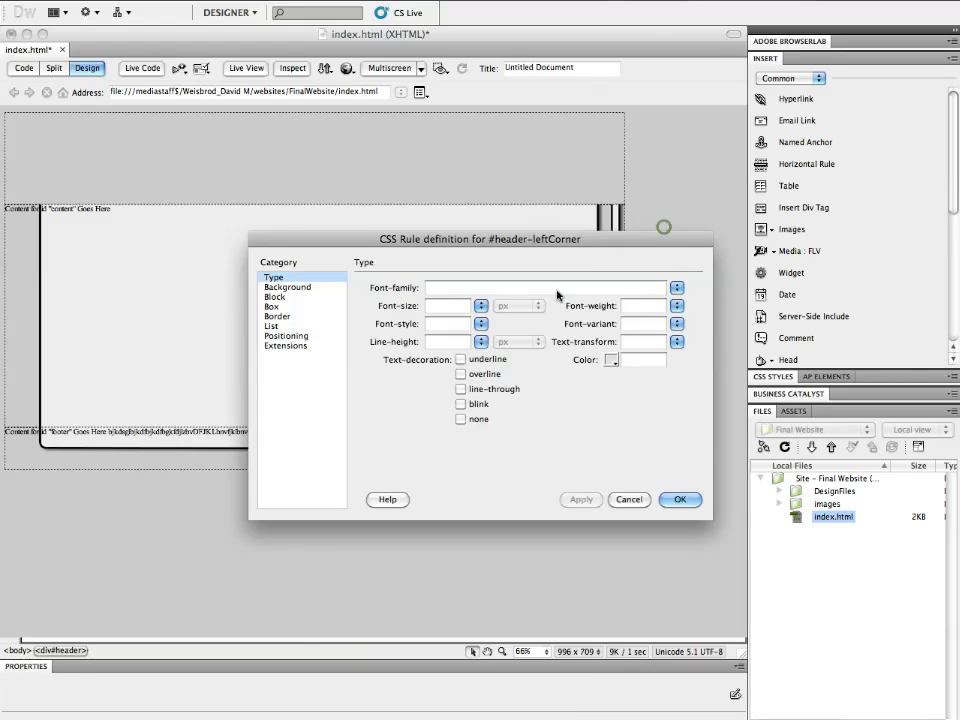
pyautogui.click(271, 306)
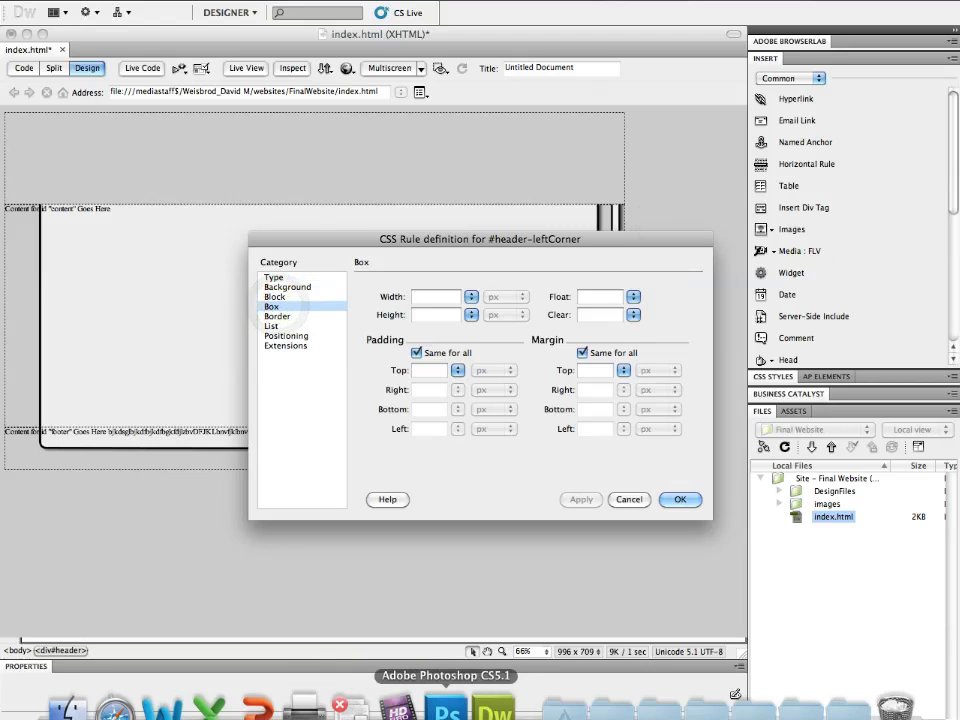
# - Switch to Photoshop, hide Layer 1, and review the left corner slice's options
pyautogui.click(478, 710)
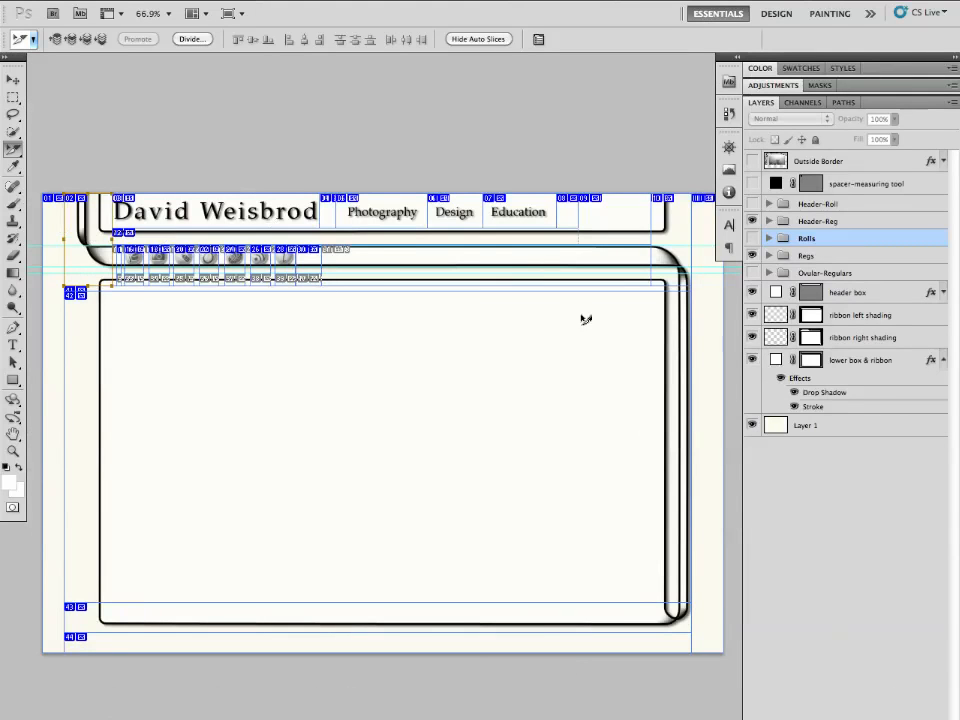
pyautogui.click(752, 425)
pyautogui.doubleClick(85, 228)
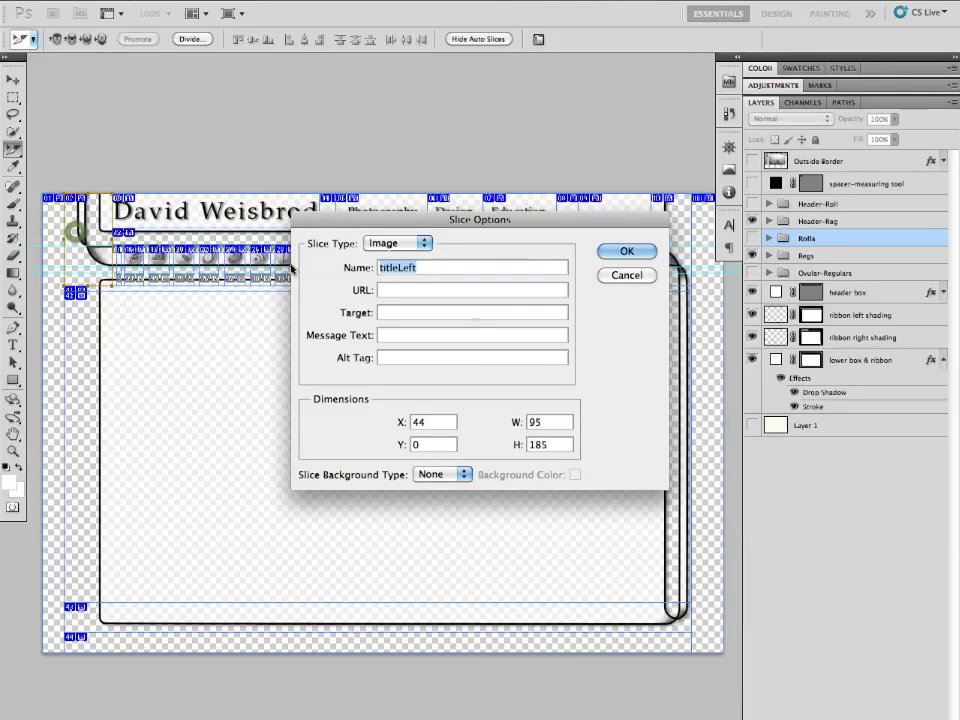
pyautogui.click(621, 251)
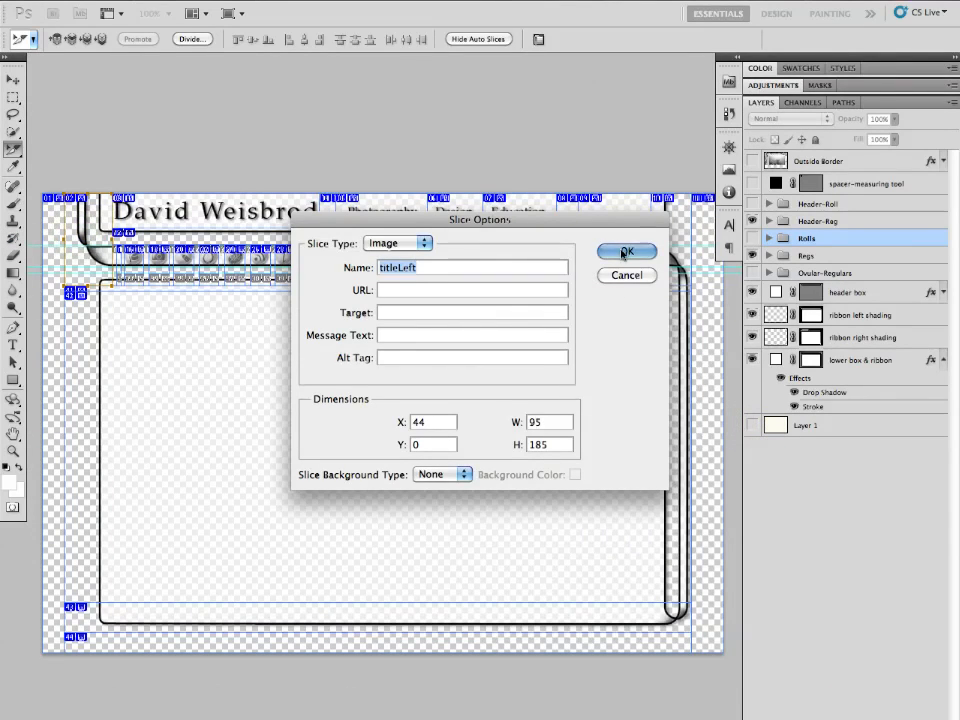
# - Save the selected slice for web as PNG-24 images only into the FinalWebsite folder
pyautogui.click(125, 1)
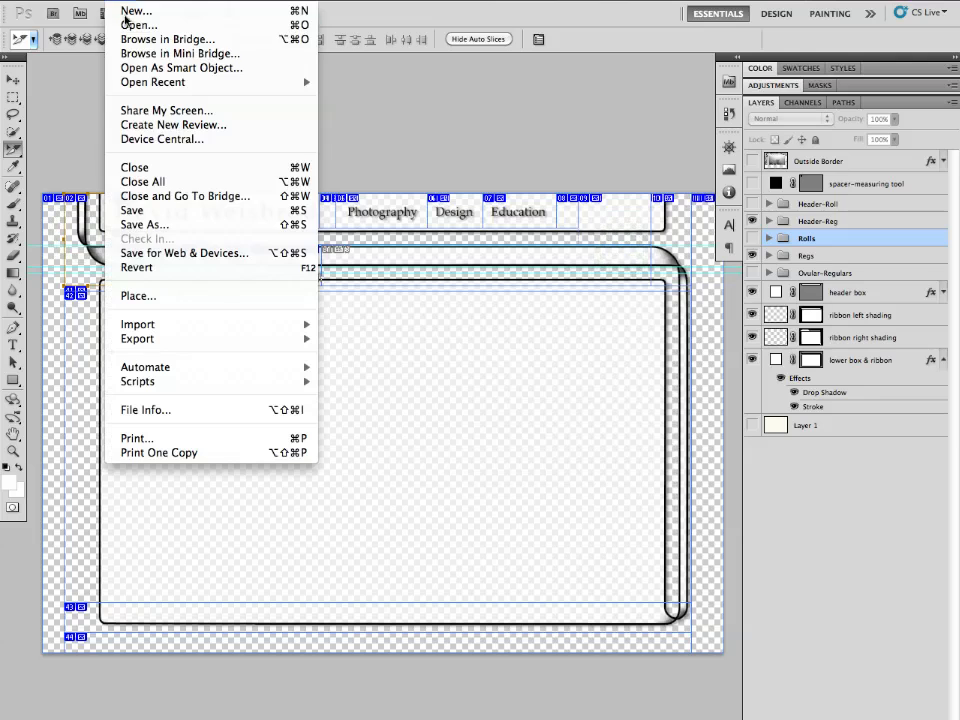
pyautogui.click(156, 255)
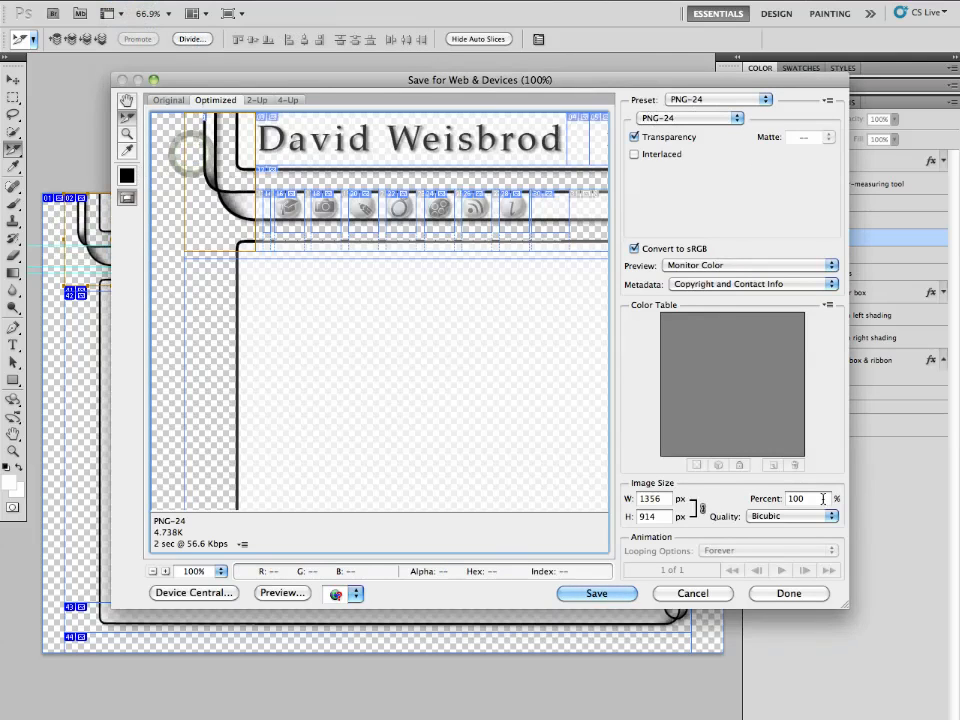
pyautogui.click(690, 122)
pyautogui.click(689, 122)
pyautogui.click(603, 593)
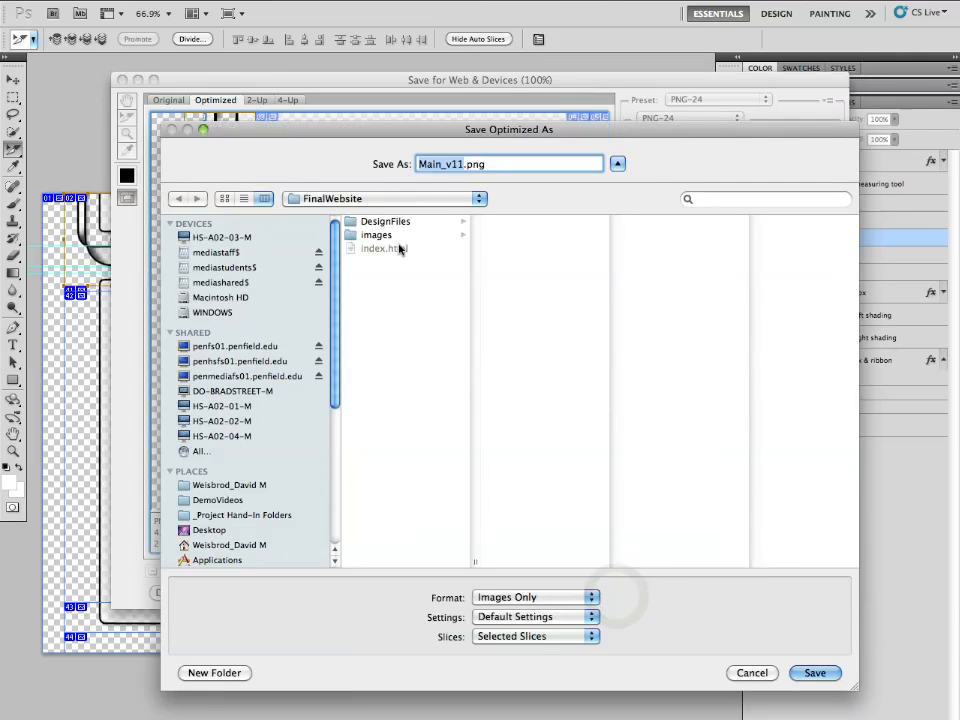
pyautogui.click(527, 597)
pyautogui.click(527, 597)
pyautogui.click(536, 636)
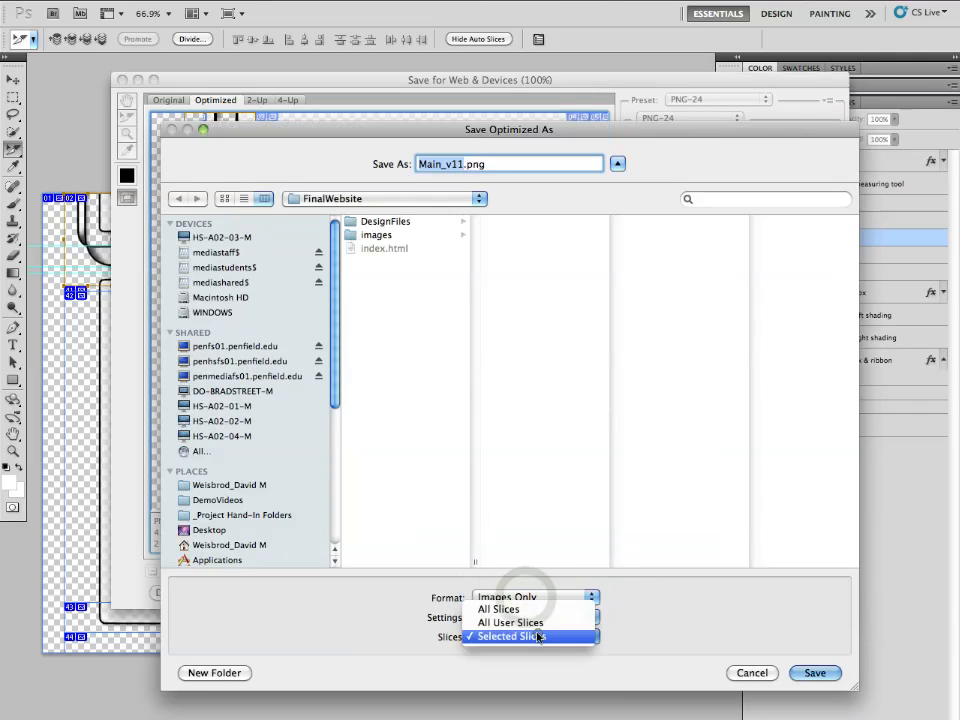
pyautogui.click(537, 636)
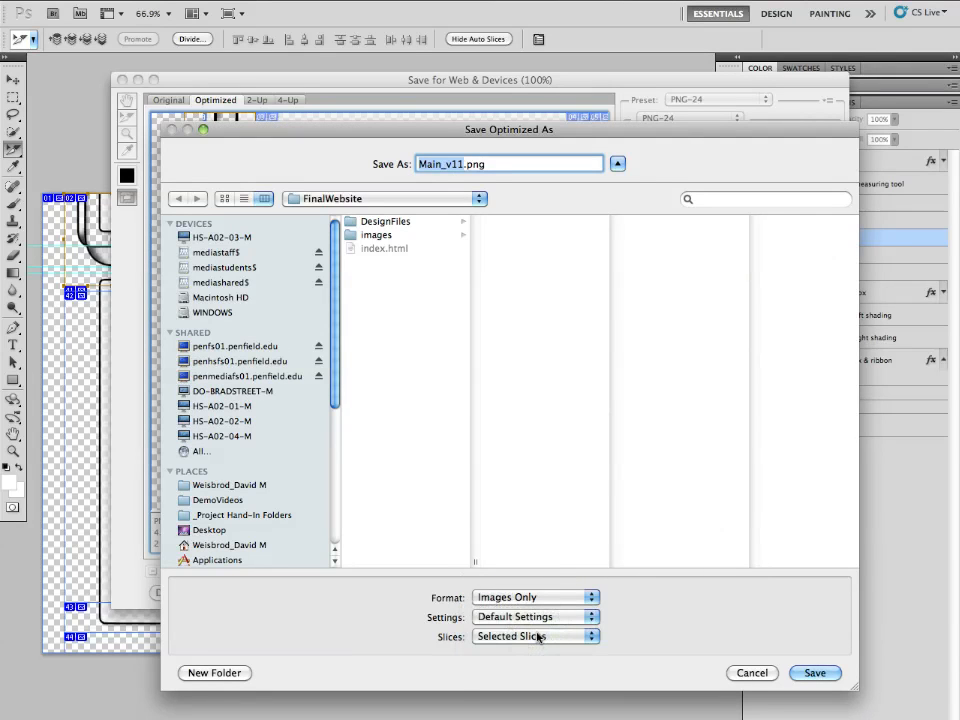
pyautogui.click(815, 673)
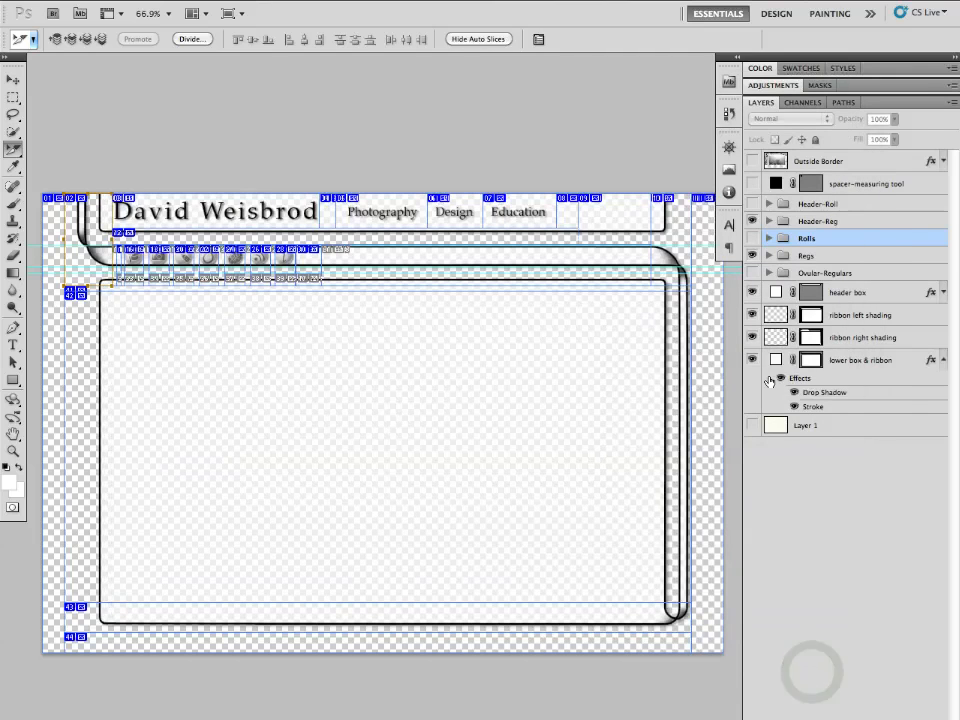
# - Reopen the left corner slice's options to check its dimensions, then close them
pyautogui.doubleClick(82, 240)
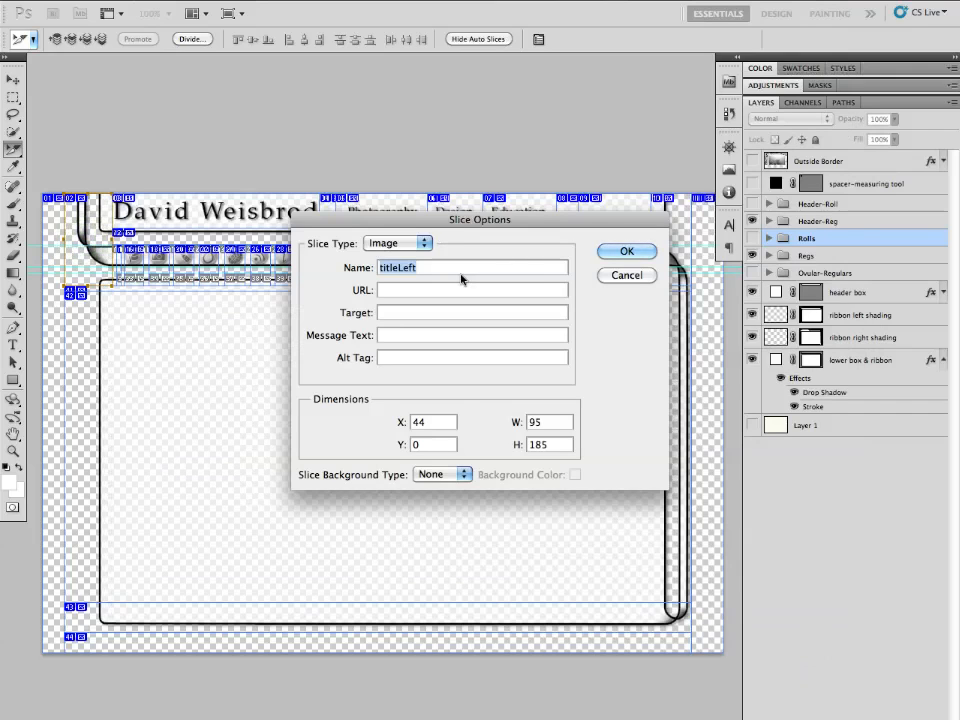
pyautogui.click(635, 271)
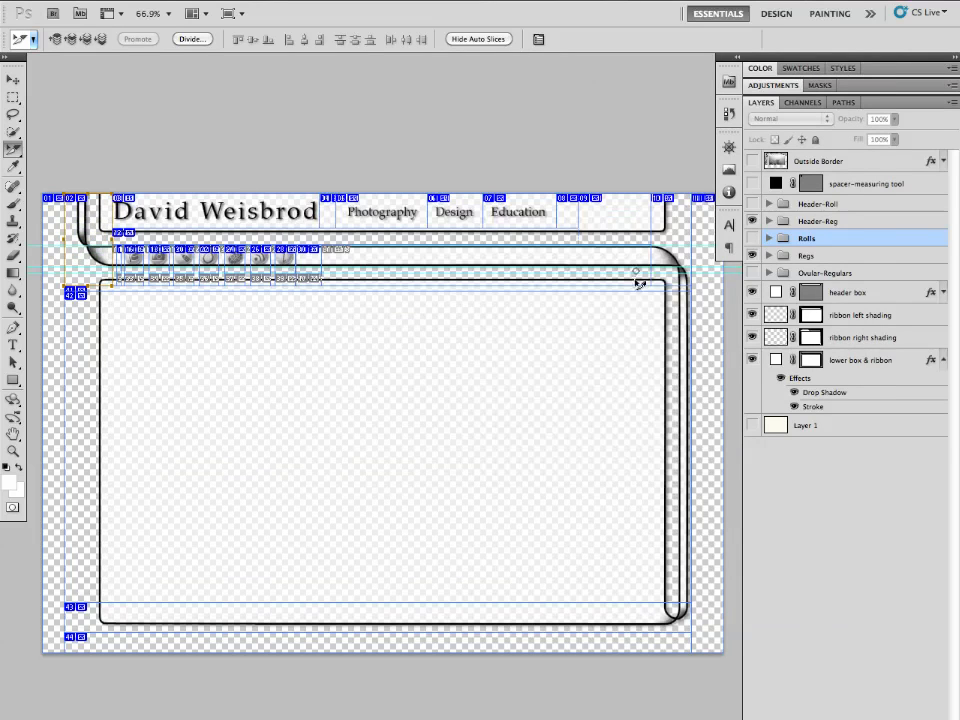
# - Check the titleLeft slice's width and height in the Photoshop slice options, then close them
pyautogui.moveTo(447, 708)
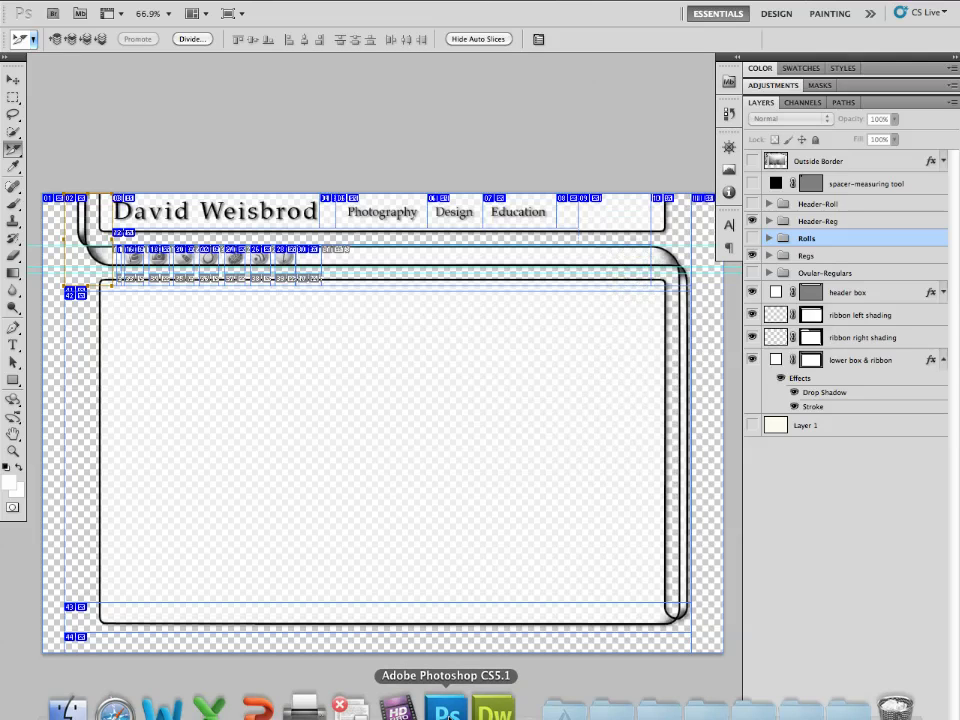
pyautogui.click(494, 711)
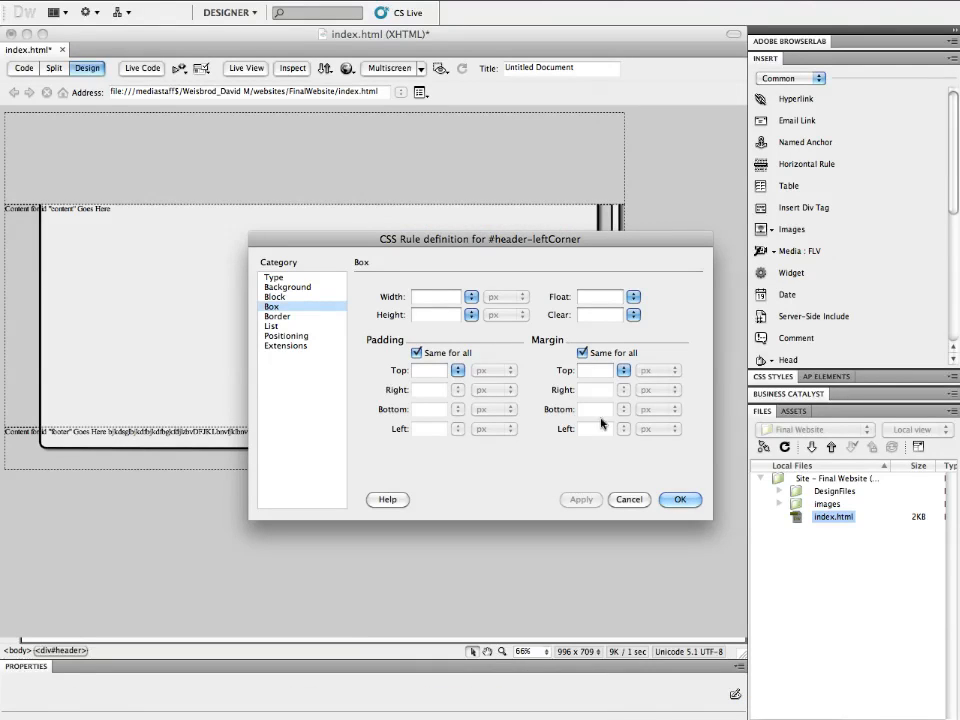
pyautogui.click(446, 708)
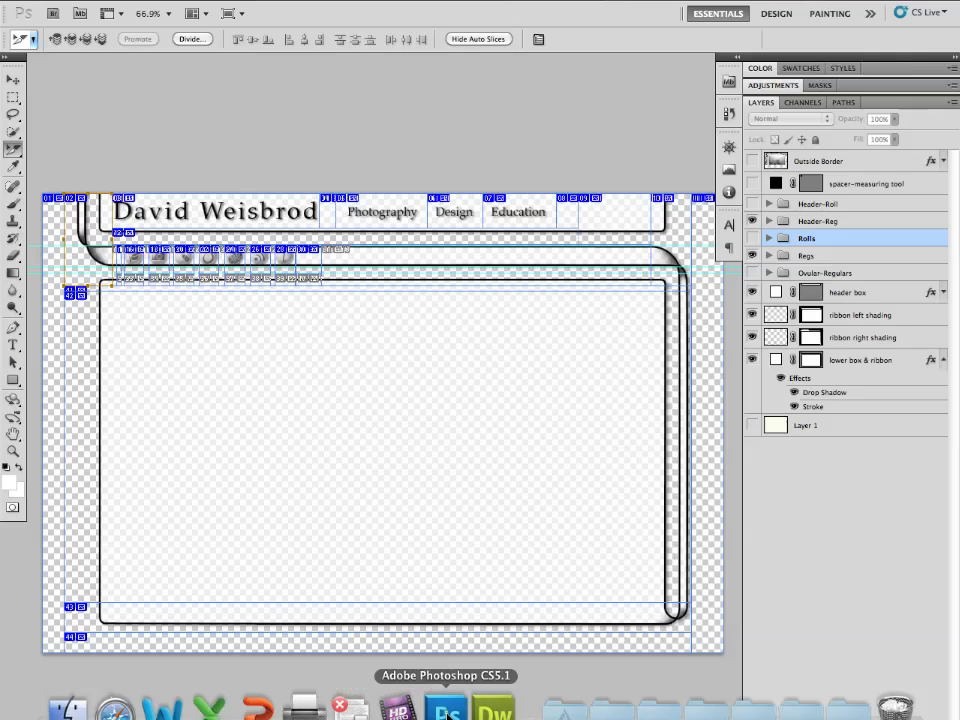
pyautogui.doubleClick(95, 230)
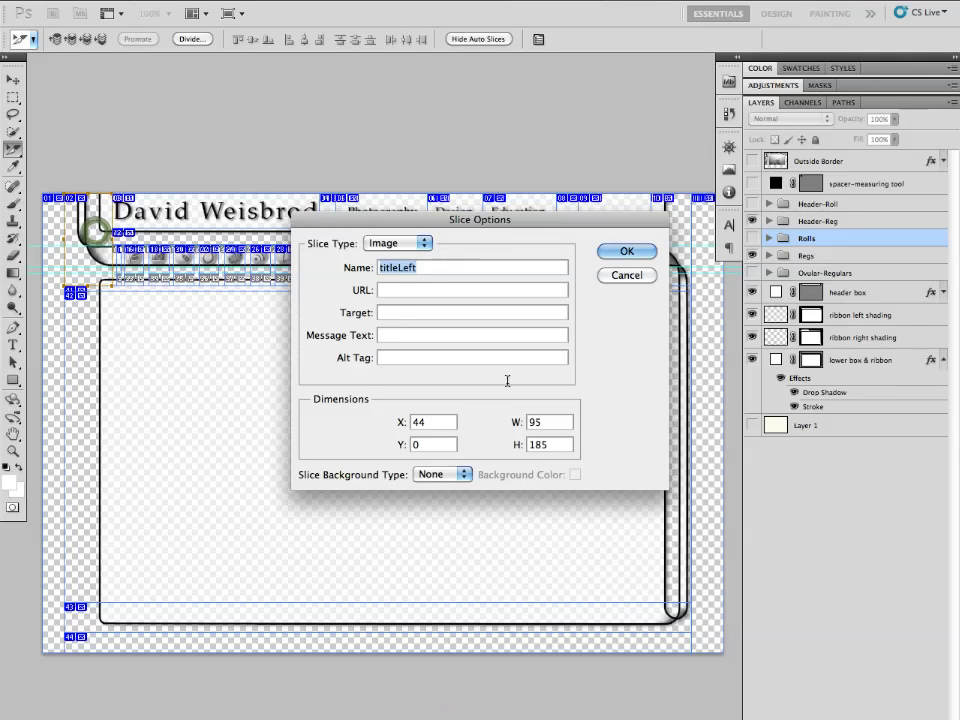
pyautogui.click(618, 274)
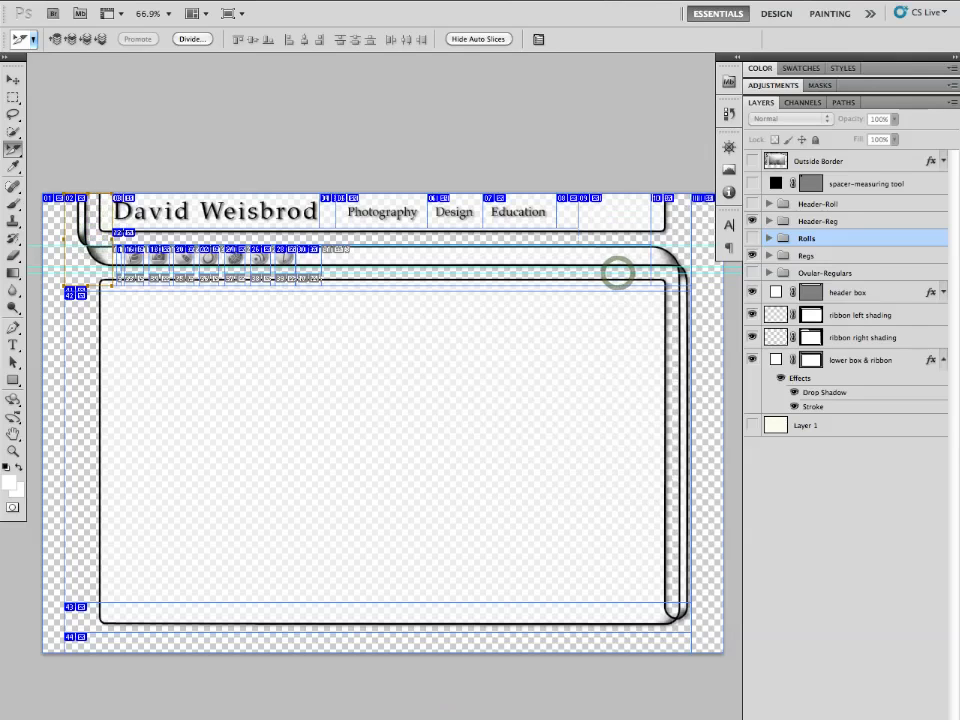
# - Set the header-leftCorner rule's box width to 95 px and height to 185 px
pyautogui.click(497, 705)
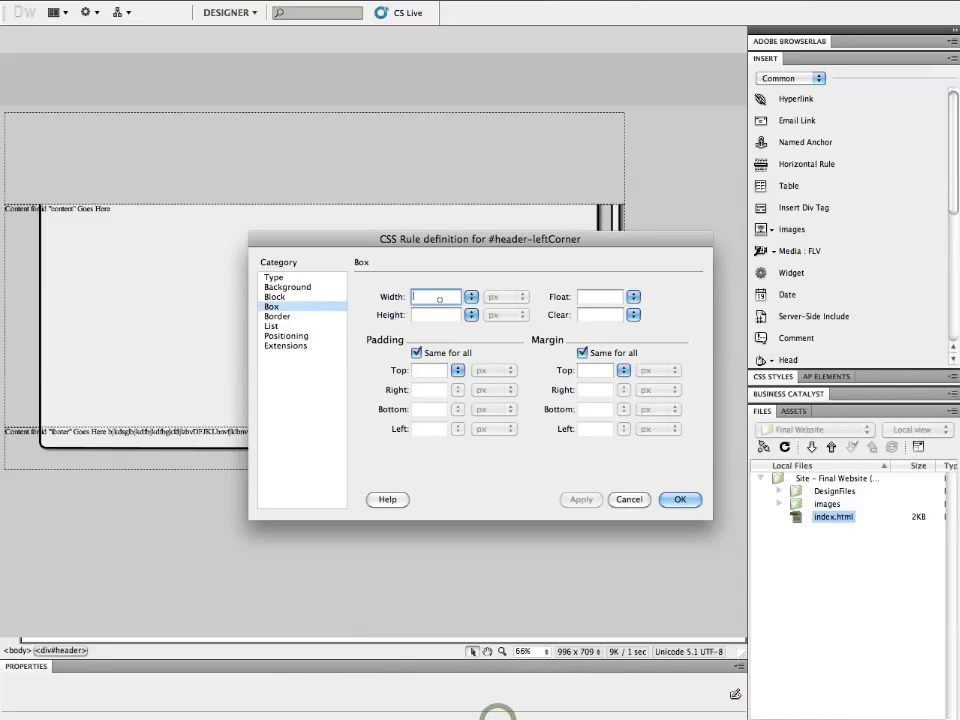
pyautogui.write('95')
pyautogui.click(435, 315)
pyautogui.write('185')
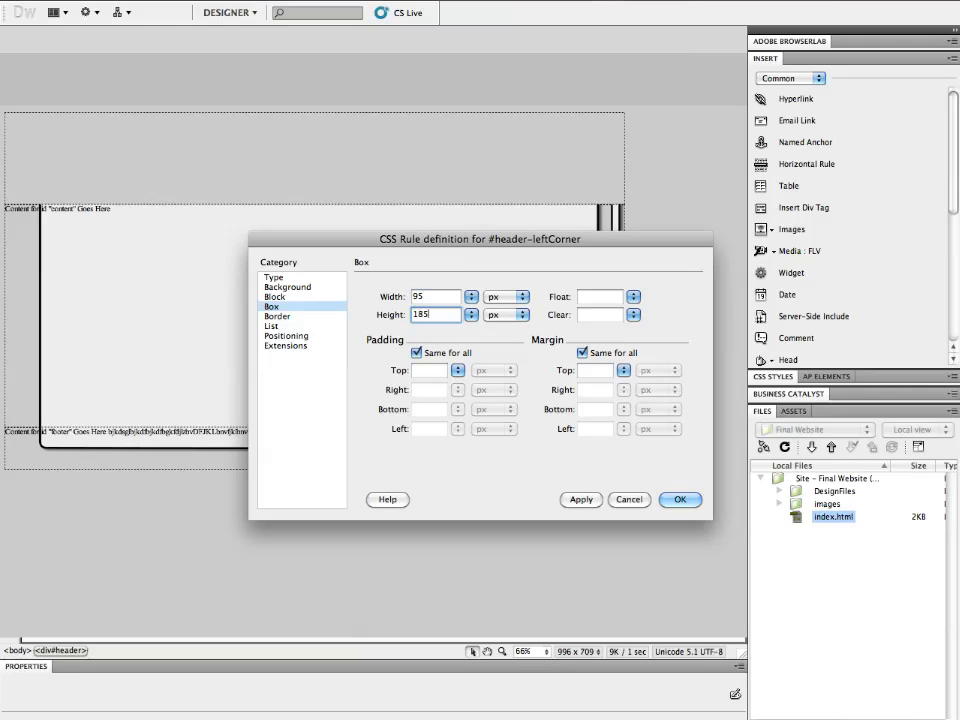
# - Set the header-leftCorner rule's background image to titleLeft.png from the images folder
pyautogui.click(317, 286)
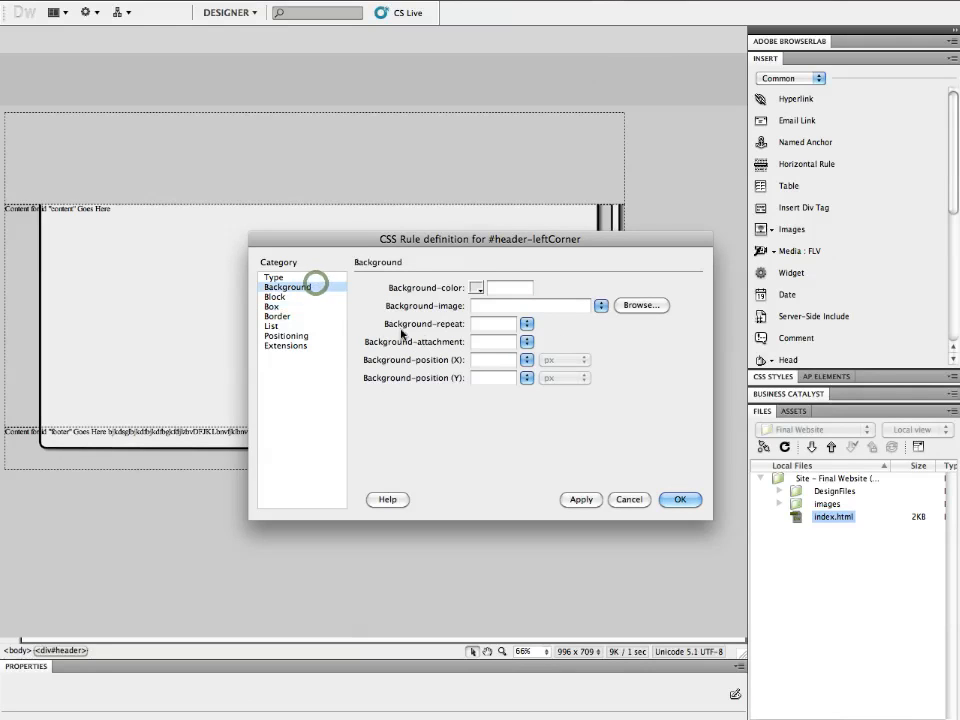
pyautogui.click(637, 310)
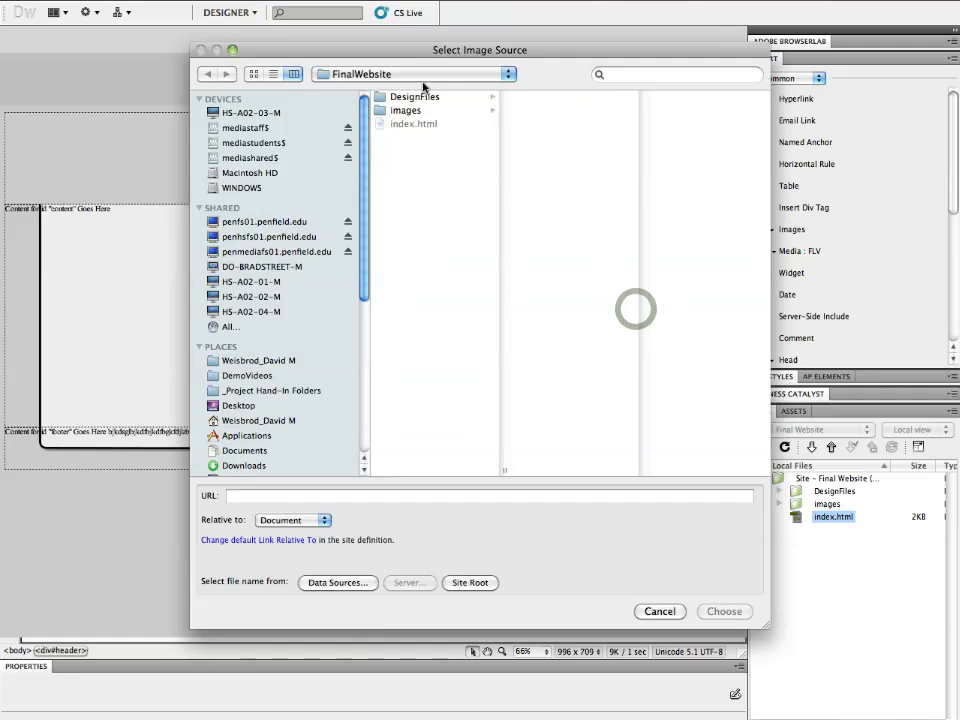
pyautogui.click(428, 110)
pyautogui.click(557, 131)
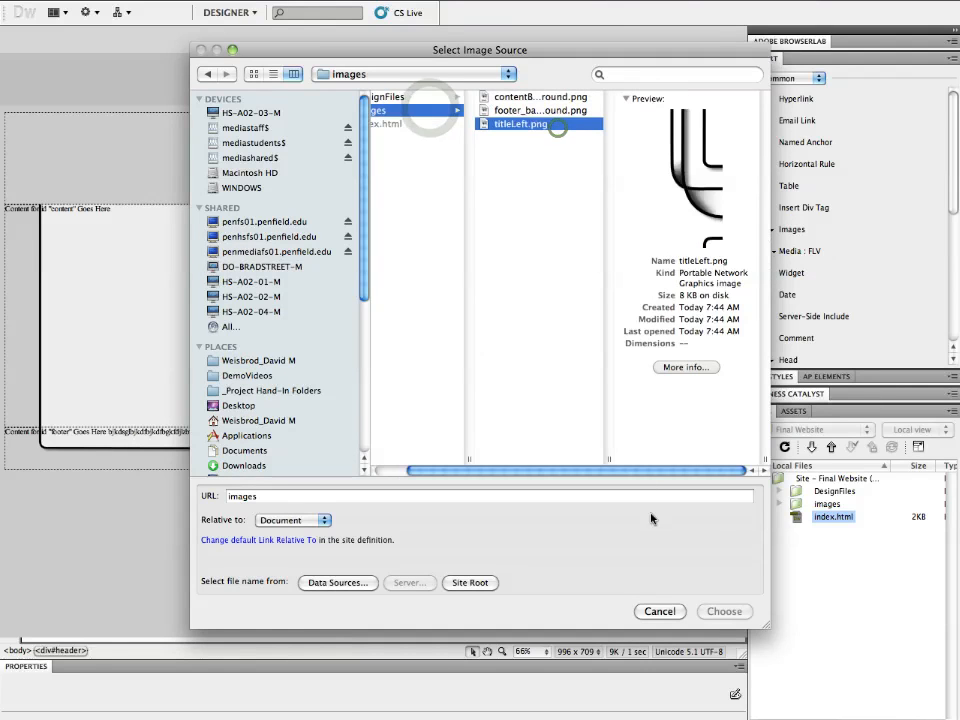
pyautogui.click(724, 611)
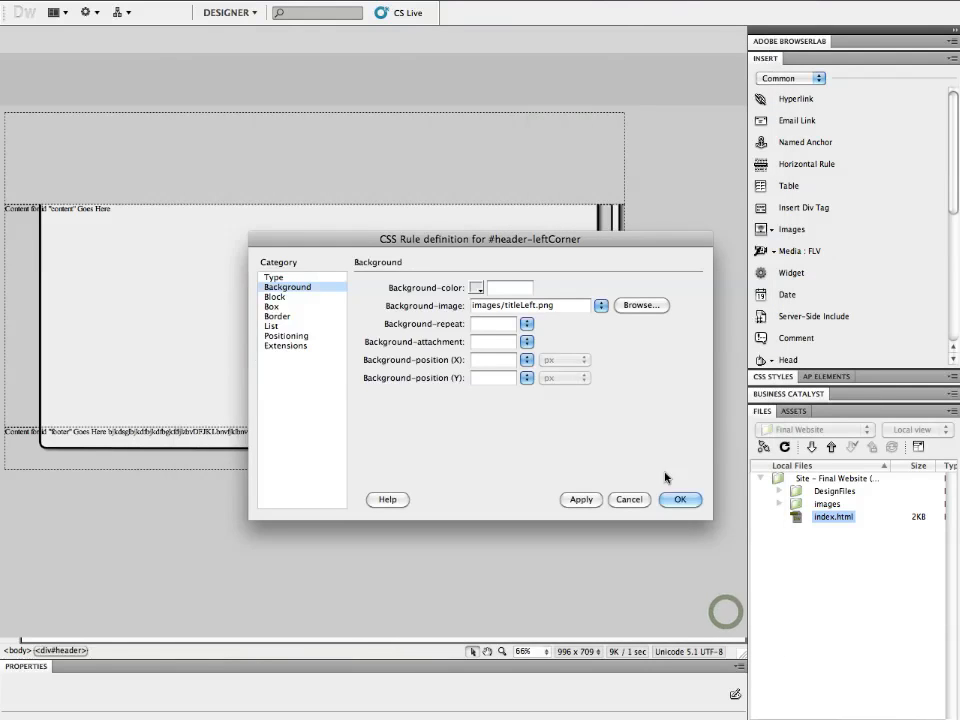
# - Set the background to no-repeat, apply and confirm the rule, and finish inserting the header-leftCorner div
pyautogui.click(525, 325)
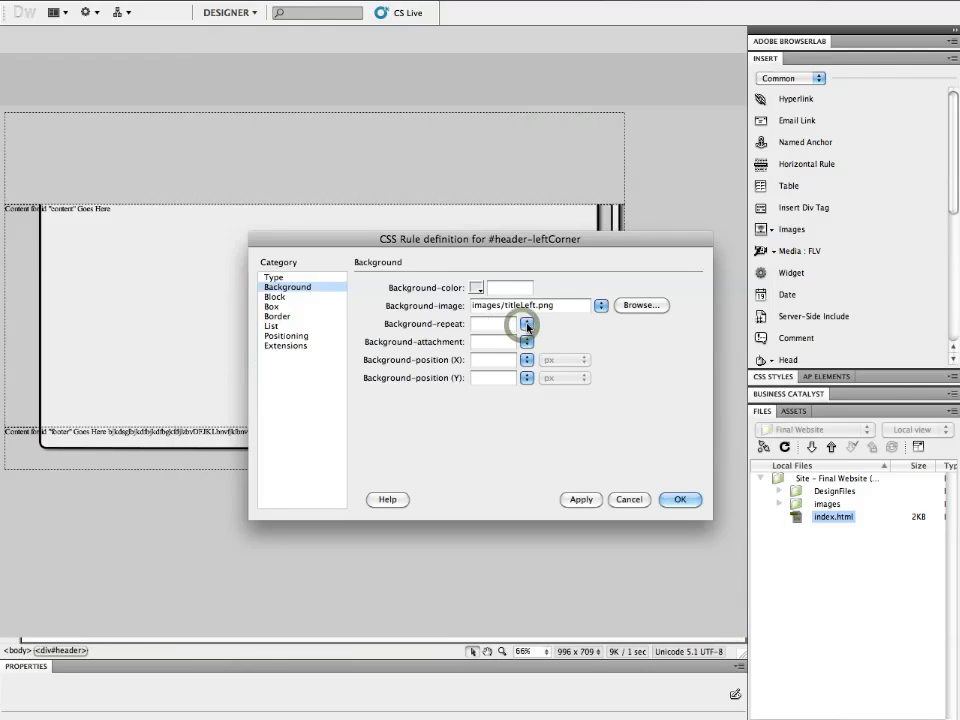
pyautogui.click(527, 325)
pyautogui.click(527, 324)
pyautogui.click(529, 335)
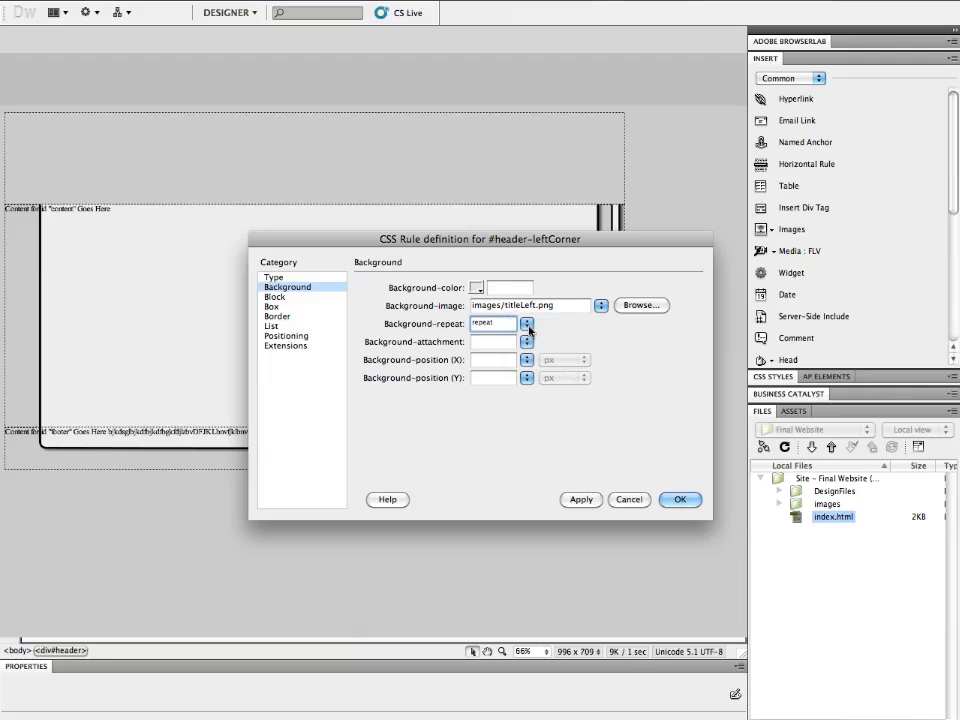
pyautogui.click(527, 324)
pyautogui.click(555, 360)
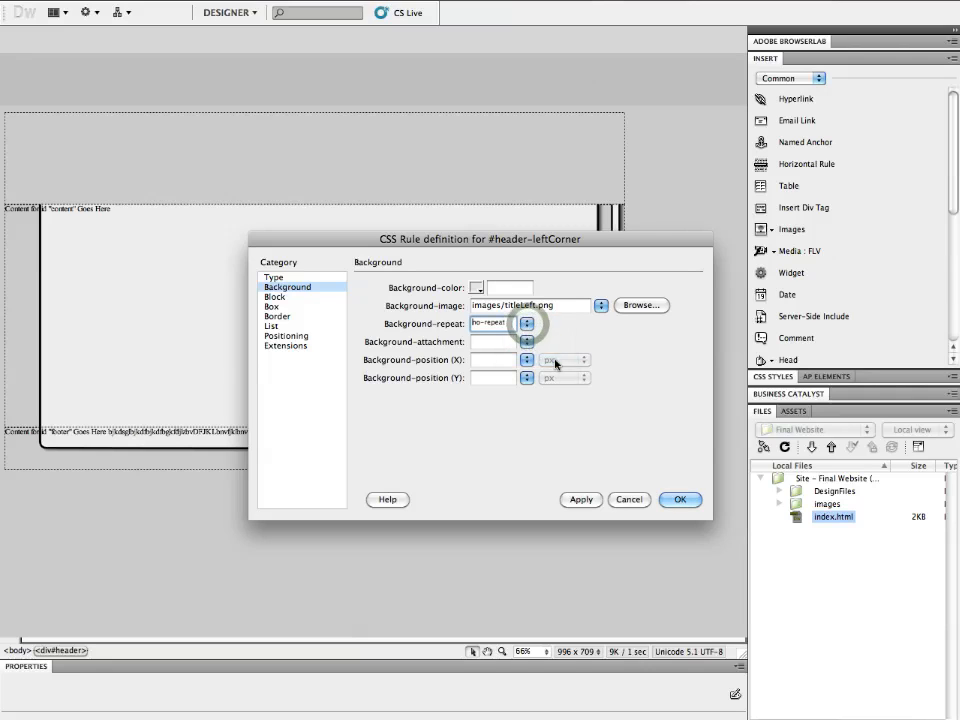
pyautogui.click(585, 502)
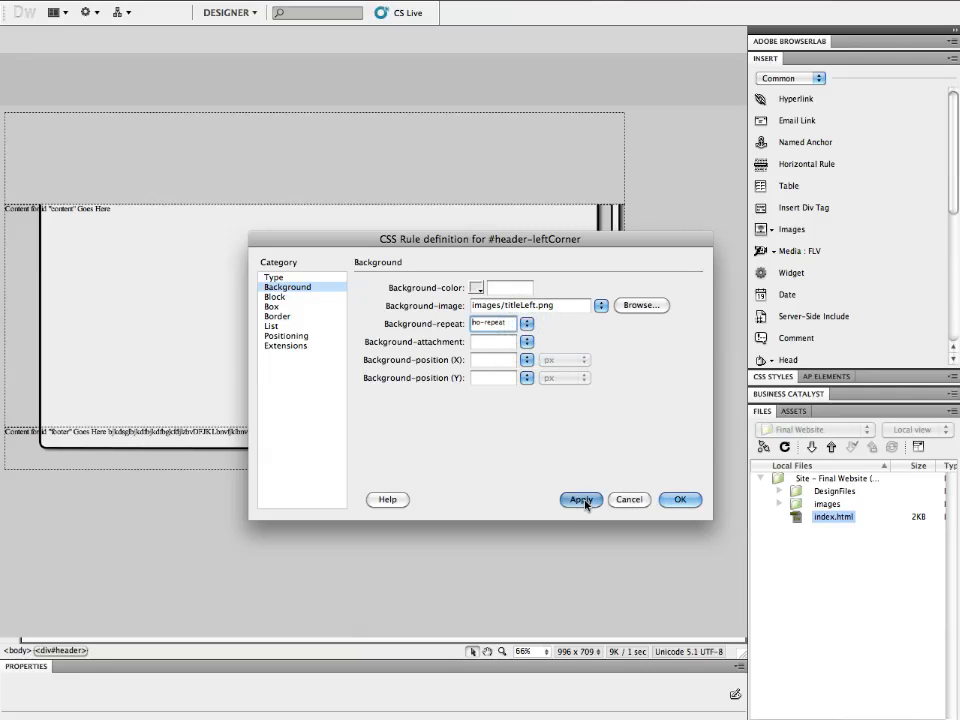
pyautogui.click(678, 500)
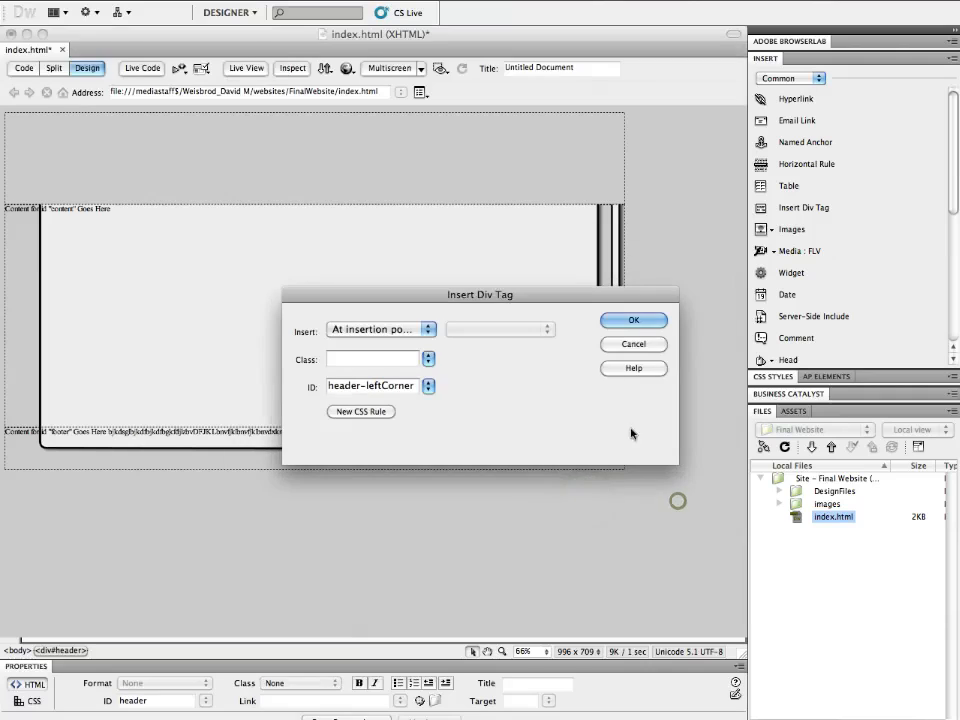
pyautogui.click(630, 320)
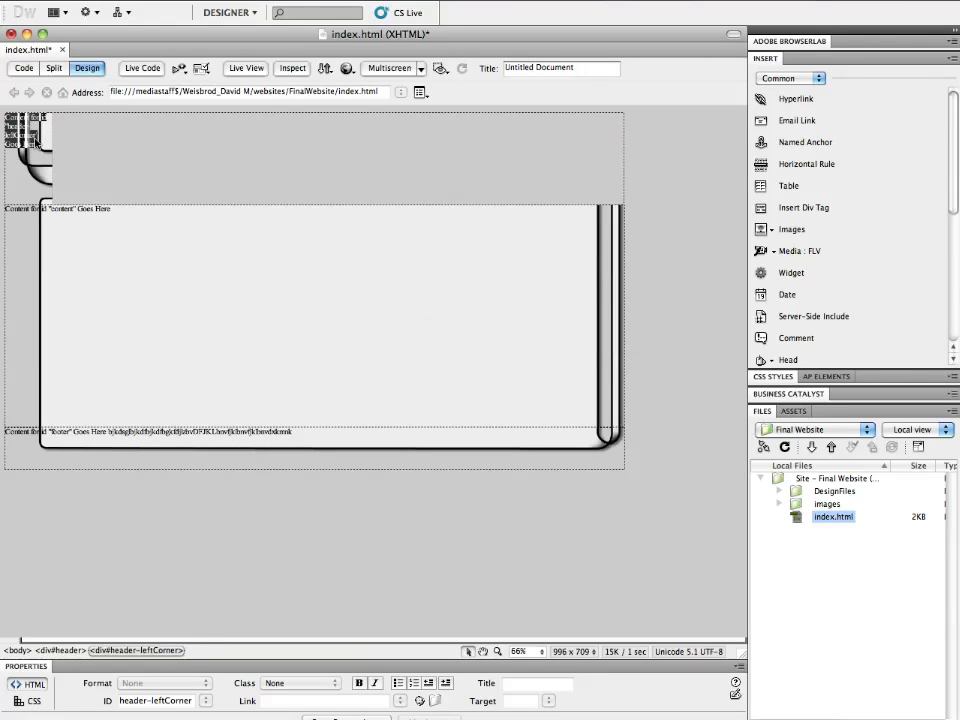
# - Delete the placeholder text inside the header-leftCorner div
pyautogui.click(36, 141)
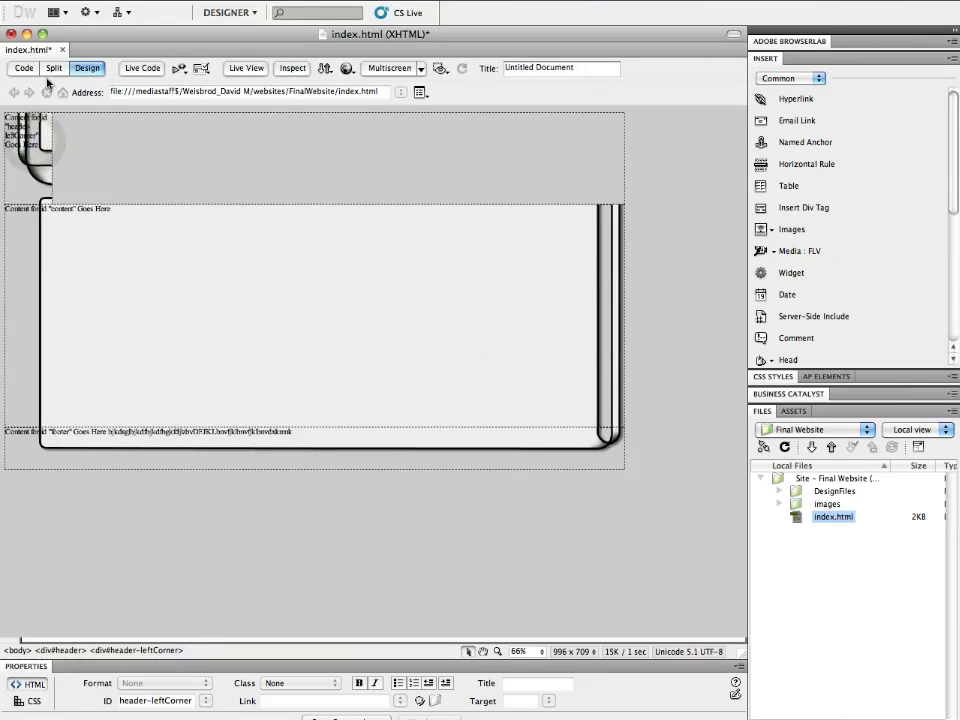
pyautogui.moveTo(40, 143); pyautogui.dragTo(60, 143)
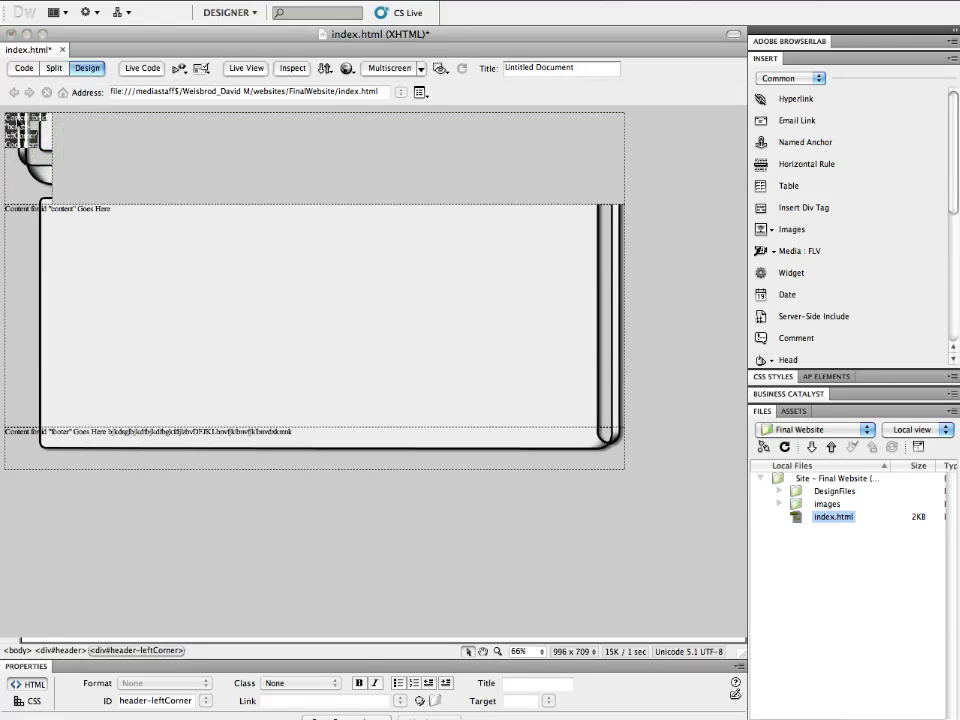
pyautogui.press('BackSpace')
pyautogui.click(88, 148)
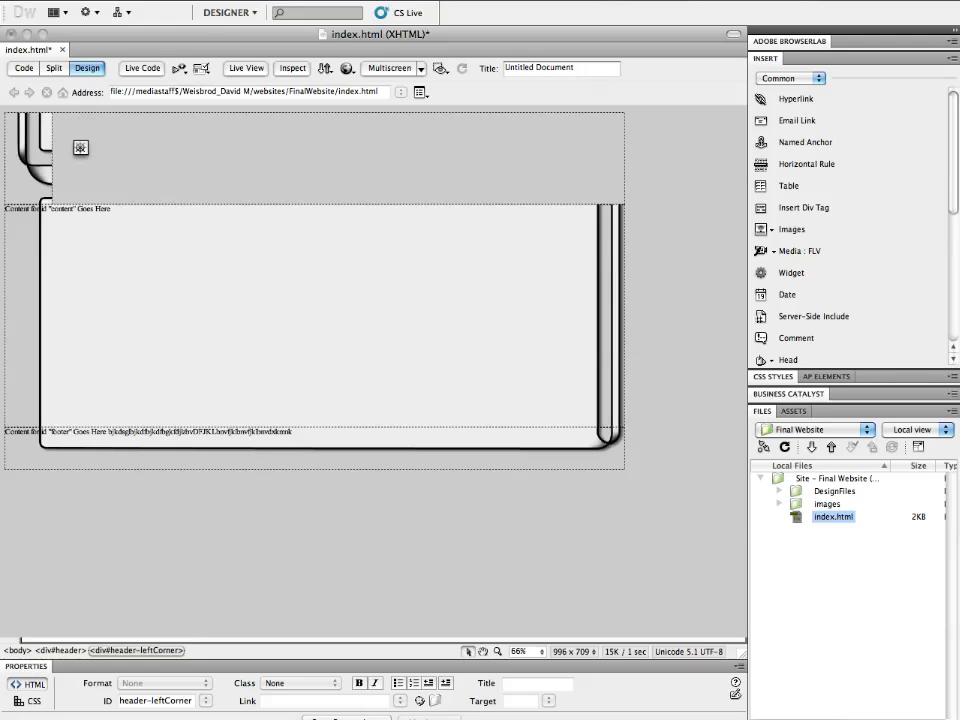
pyautogui.click(66, 167)
# - In Photoshop, open the headerInterior slice's options to check its dimensions, then close them
pyautogui.click(447, 705)
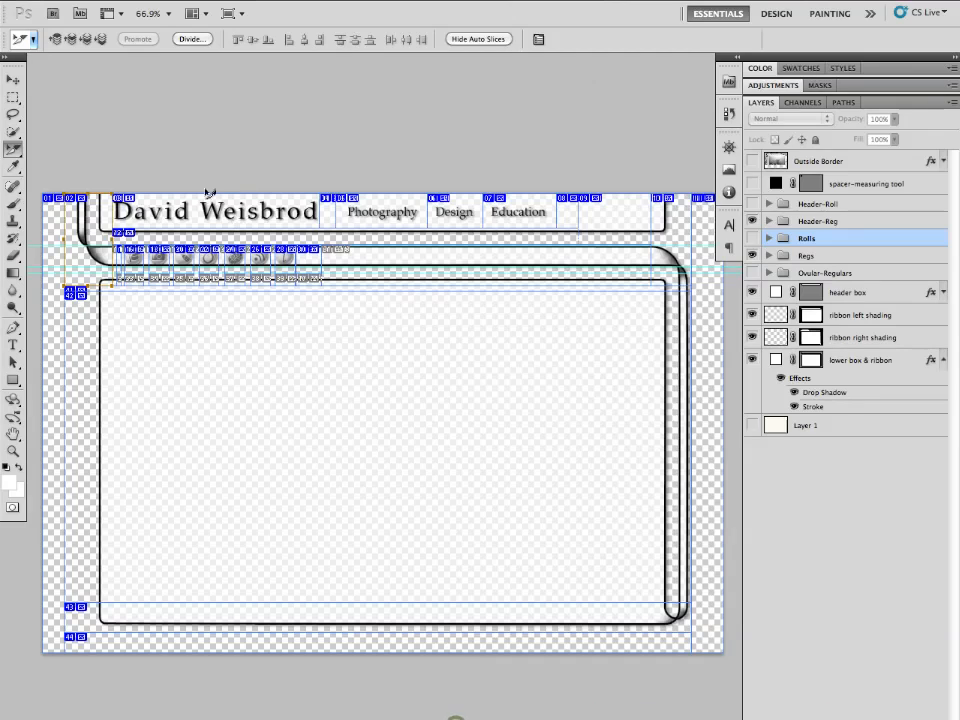
pyautogui.click(617, 271)
pyautogui.click(612, 267)
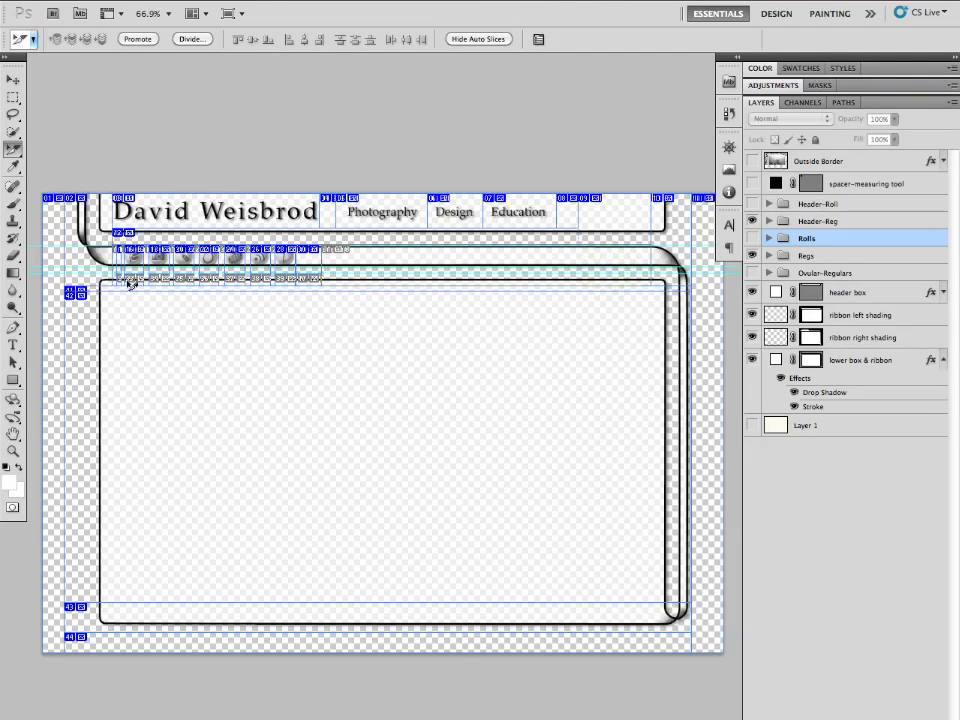
pyautogui.click(184, 235)
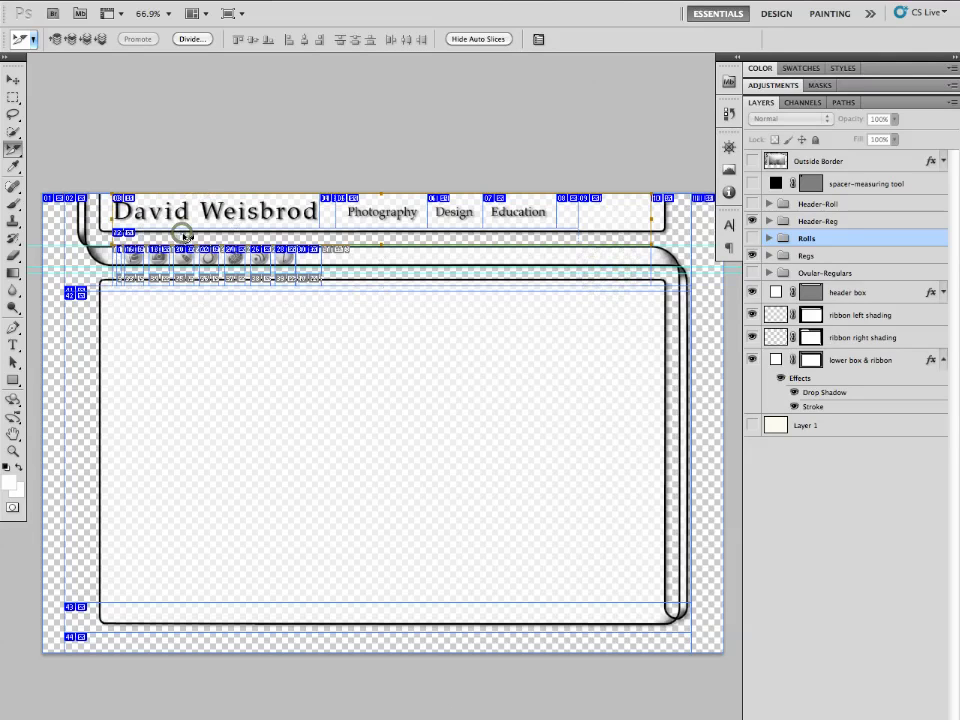
pyautogui.doubleClick(606, 235)
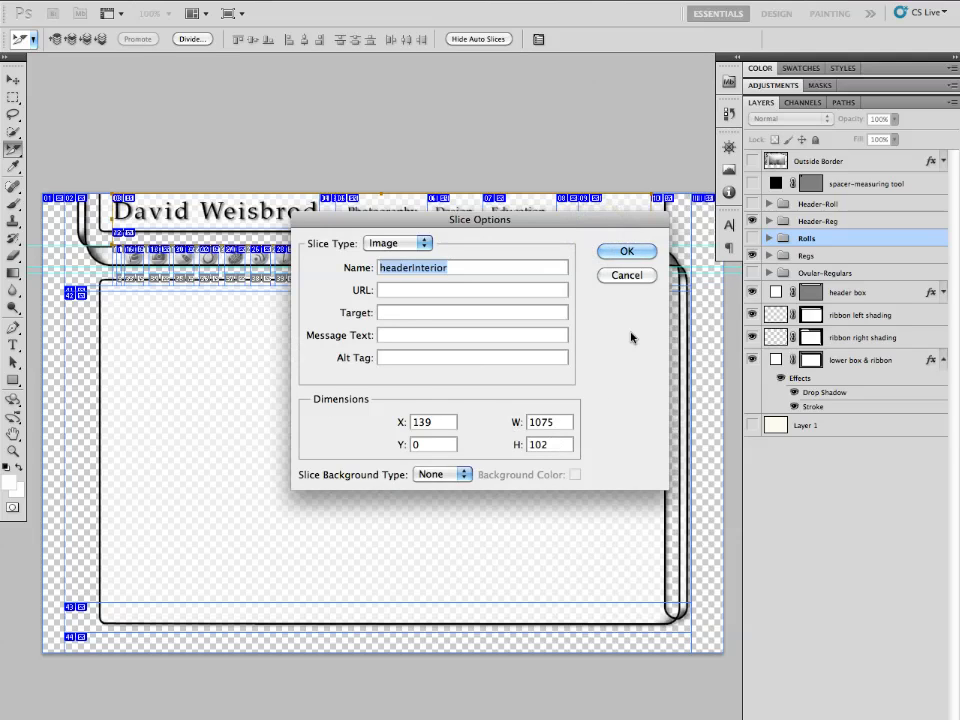
pyautogui.click(619, 277)
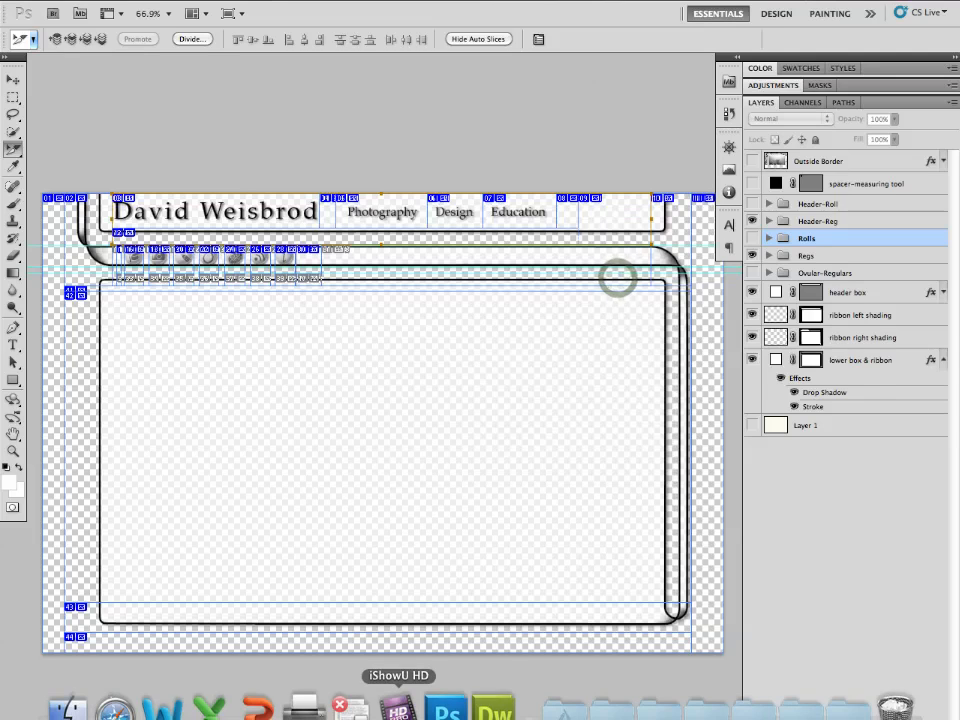
# - Insert a div tag with ID header-centerArea and create a new CSS rule for it
pyautogui.click(497, 701)
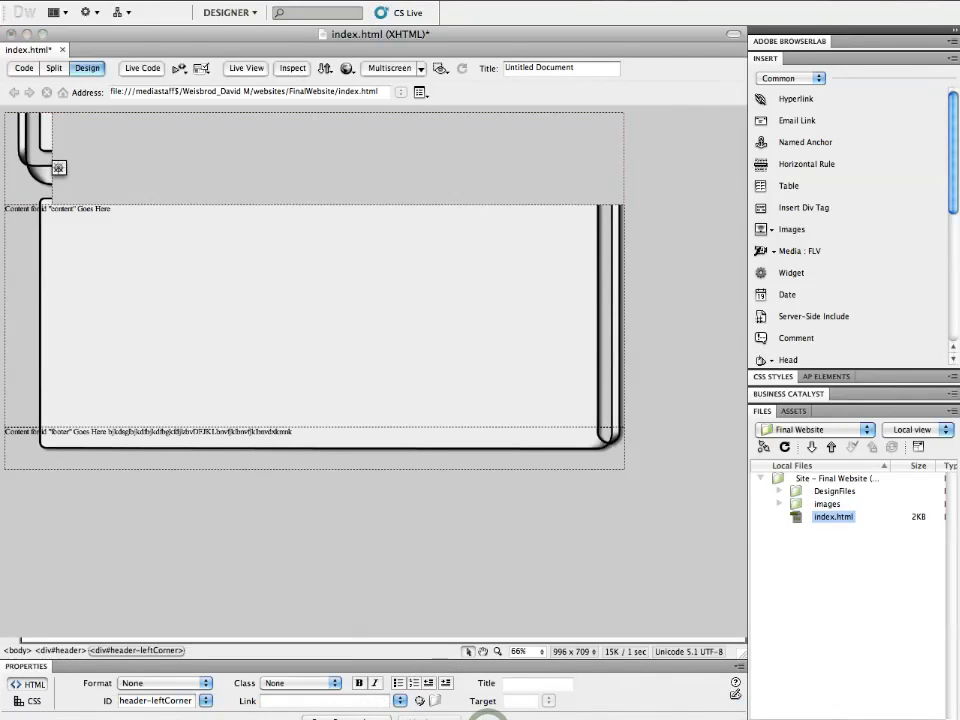
pyautogui.click(801, 209)
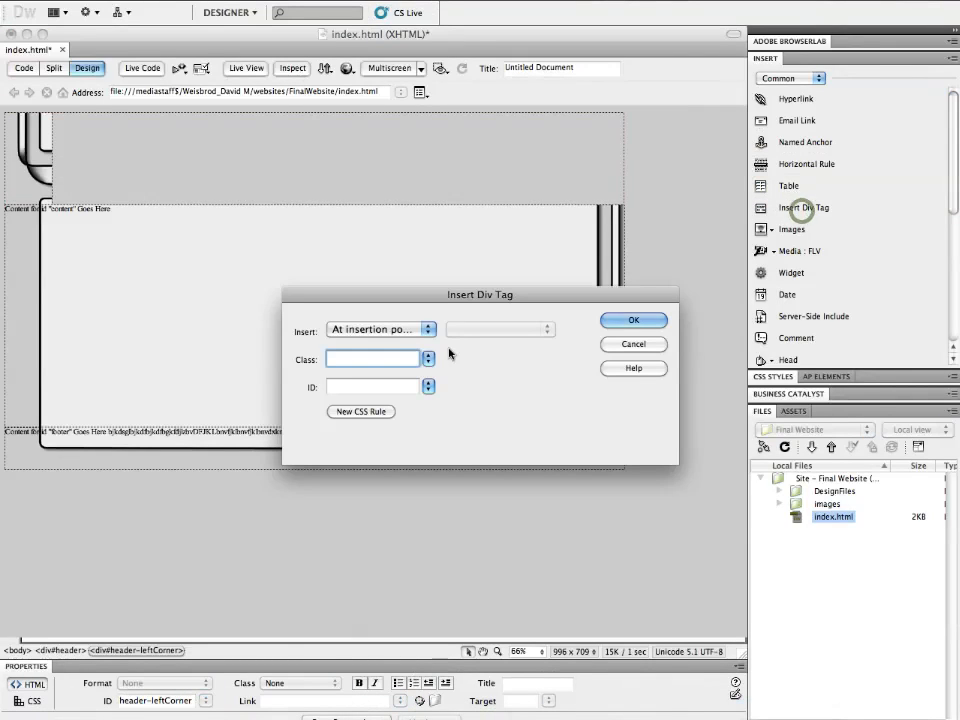
pyautogui.press('Tab')
pyautogui.write('header=ce')
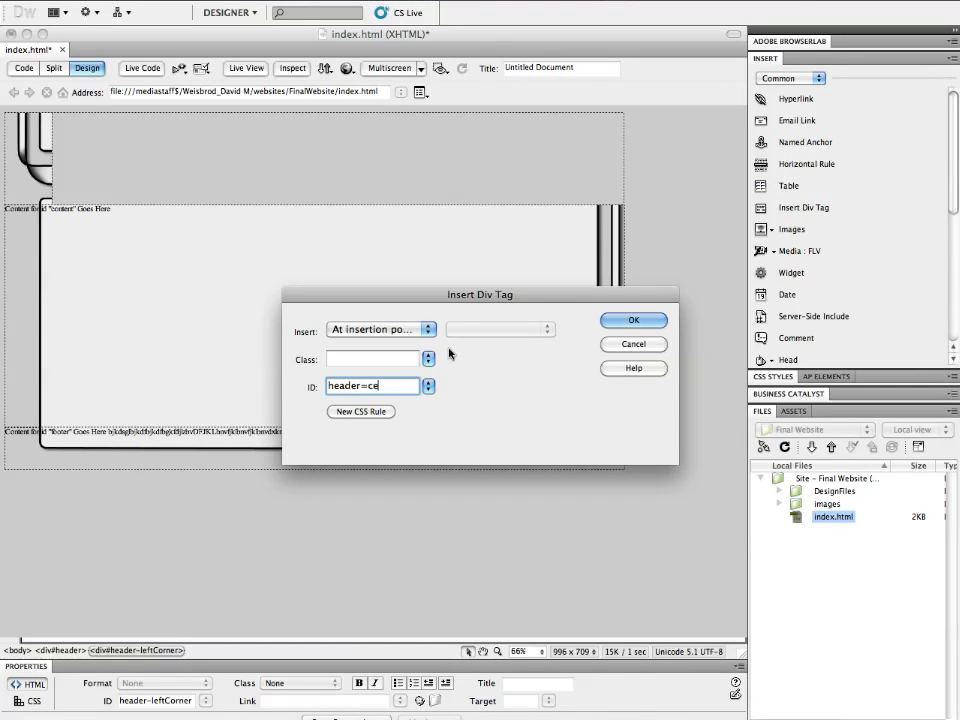
pyautogui.press('BackSpace')
pyautogui.press('BackSpace')
pyautogui.press('BackSpace')
pyautogui.write('-centerArea')
pyautogui.click(361, 411)
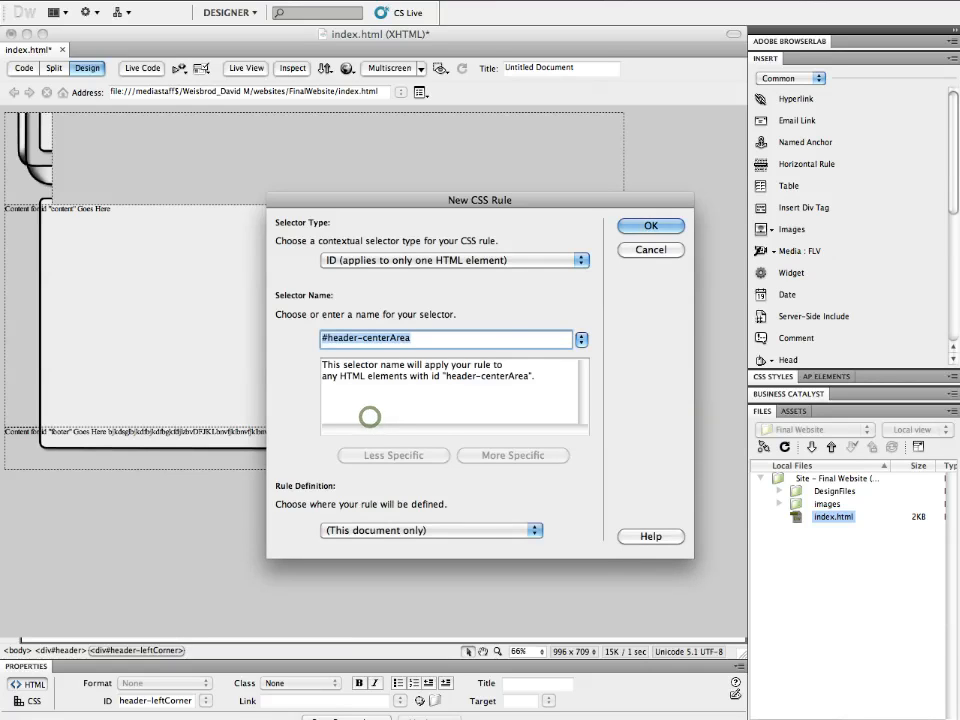
pyautogui.click(634, 225)
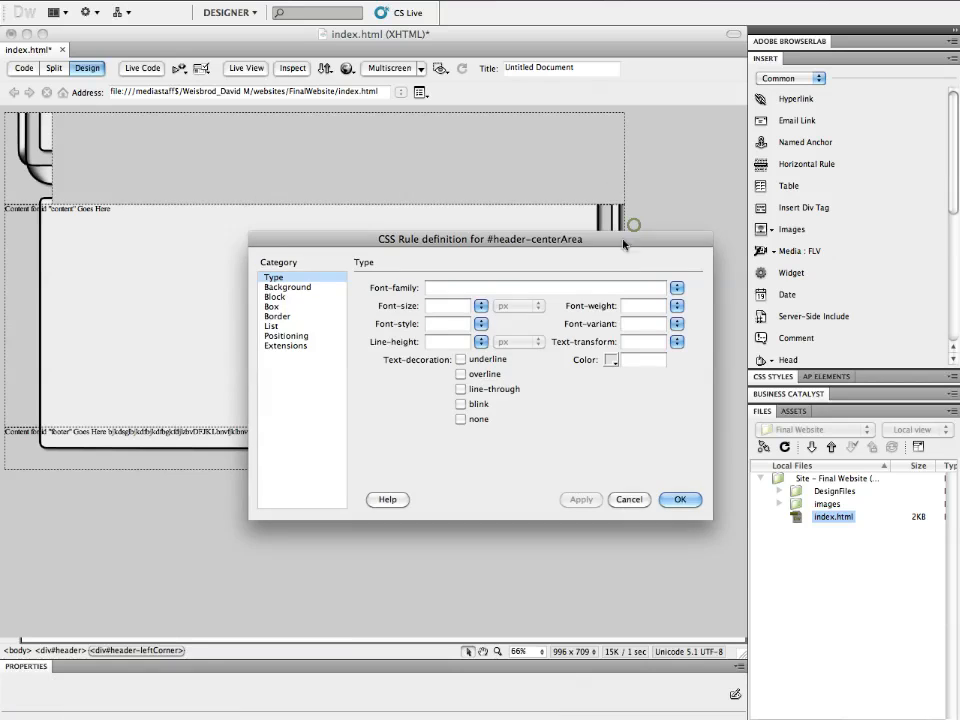
# - Set the header-centerArea rule's box width to 1075 px and height to 102 px, then insert the div
pyautogui.click(274, 306)
pyautogui.click(437, 298)
pyautogui.write('1075')
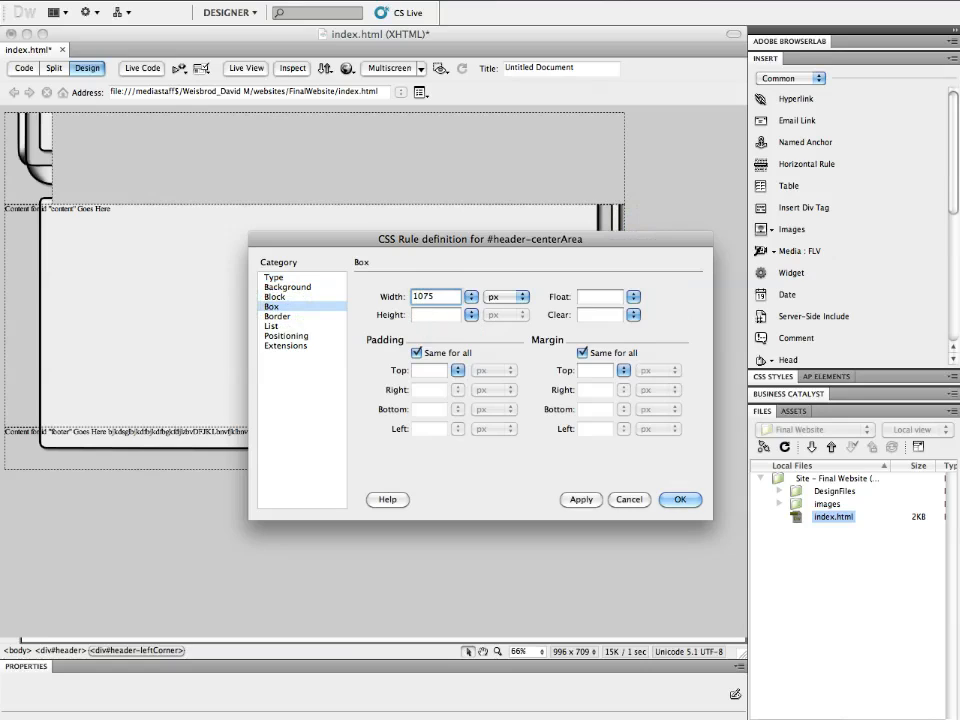
pyautogui.click(444, 314)
pyautogui.write('102')
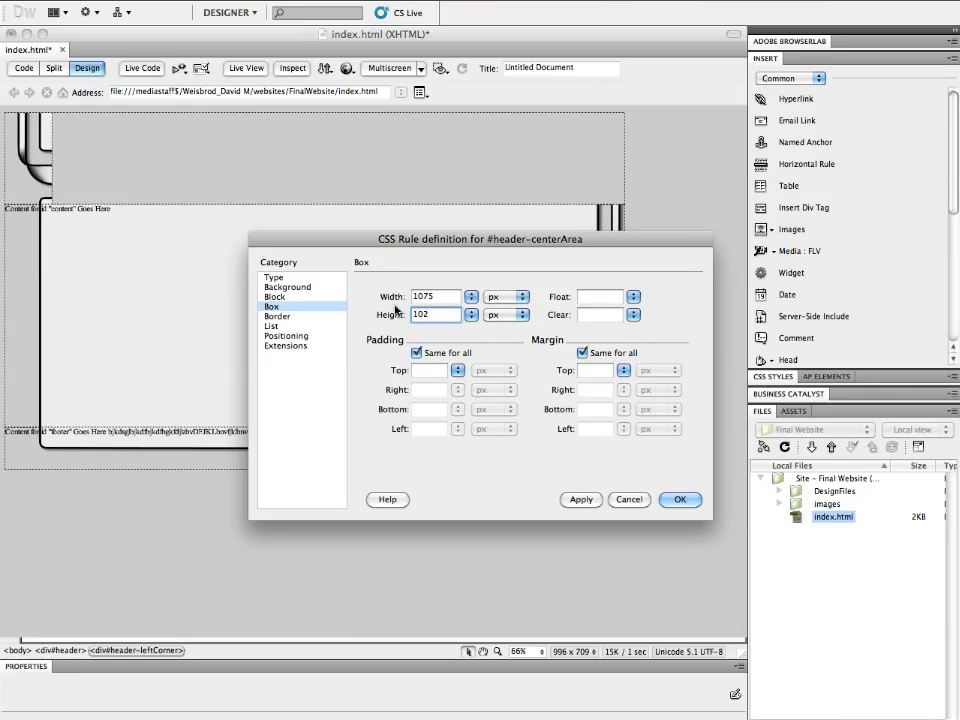
pyautogui.click(677, 500)
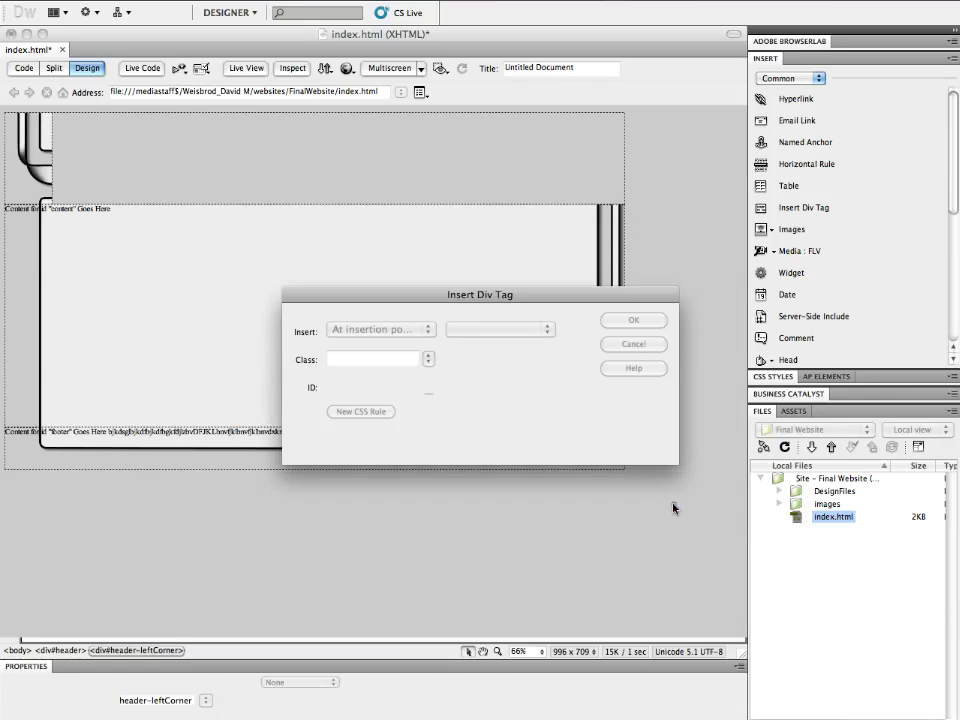
pyautogui.click(645, 323)
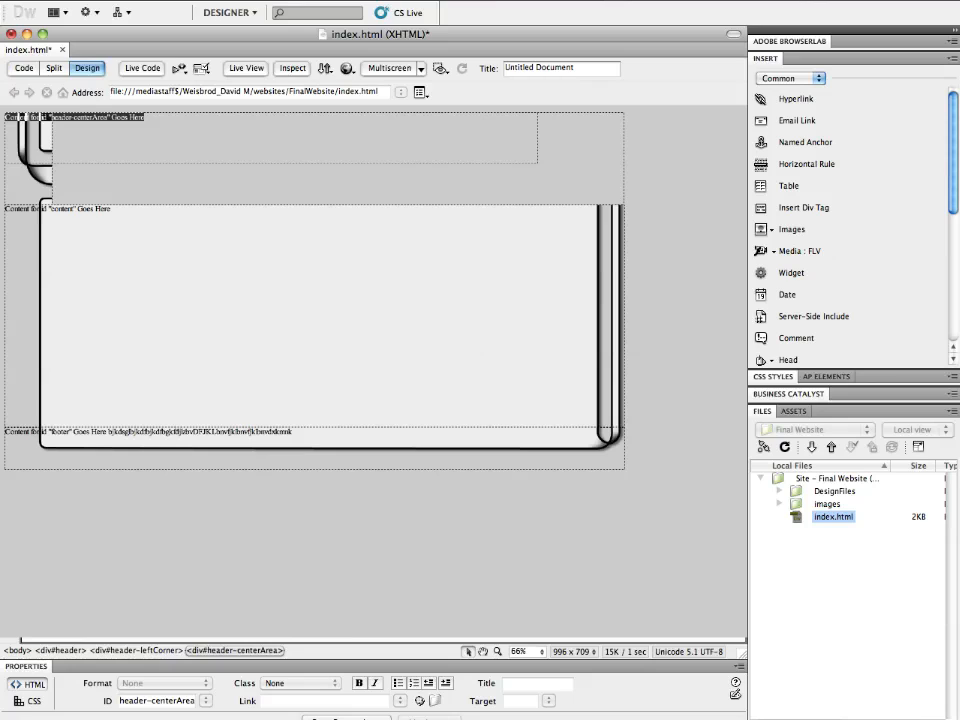
# - Expand the CSS Styles panel to view all rules
pyautogui.click(903, 380)
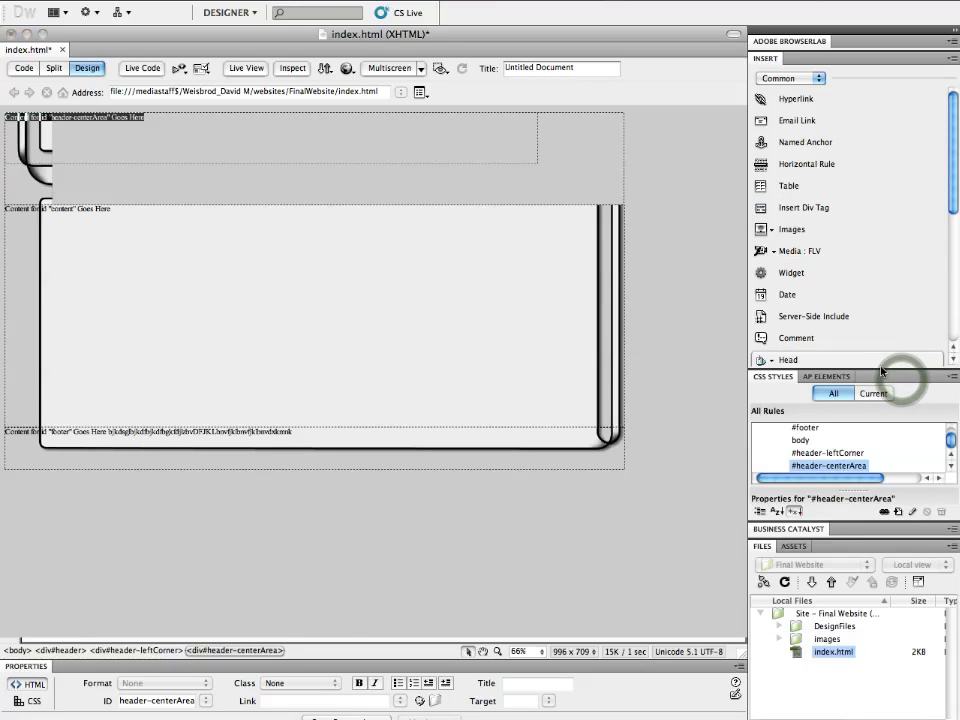
# - Set the header-leftCorner CSS rule's float to left
pyautogui.moveTo(879, 370); pyautogui.dragTo(884, 212)
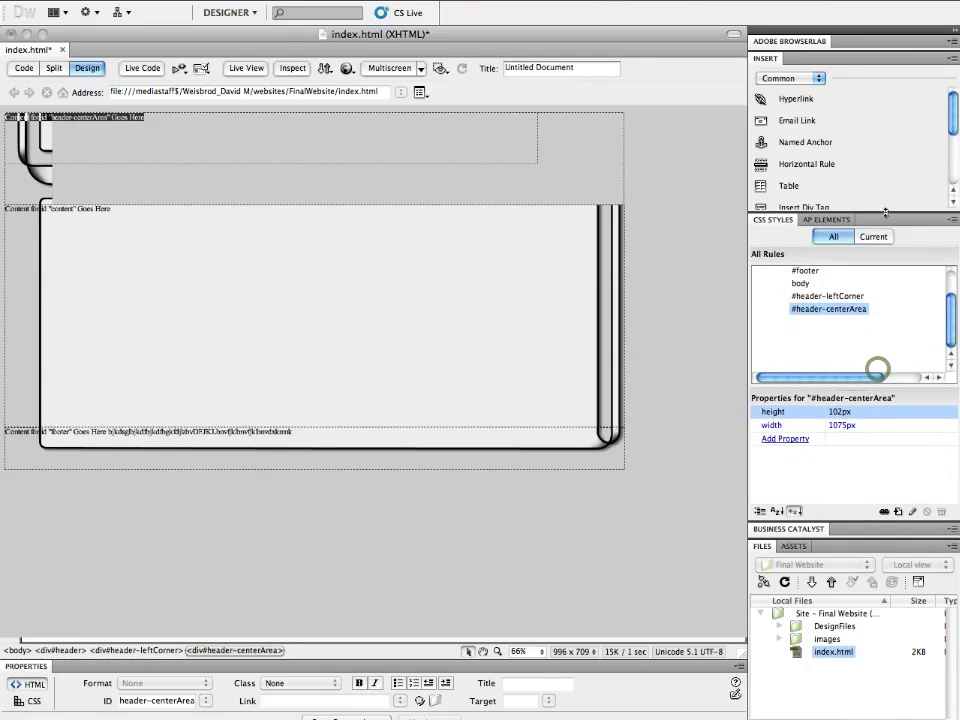
pyautogui.doubleClick(808, 296)
pyautogui.click(272, 306)
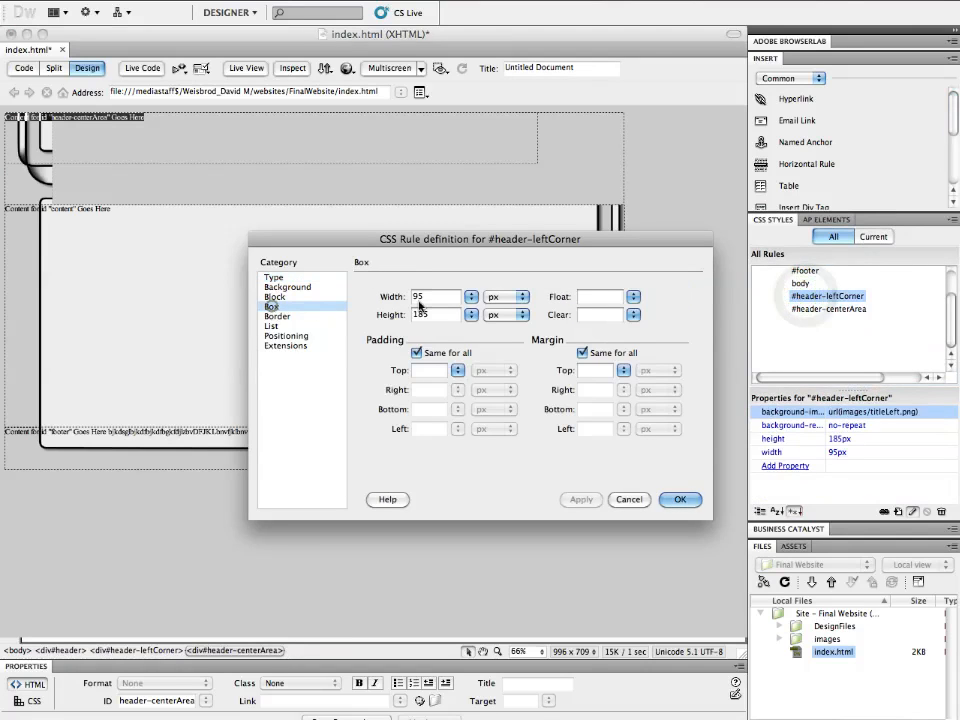
pyautogui.click(633, 296)
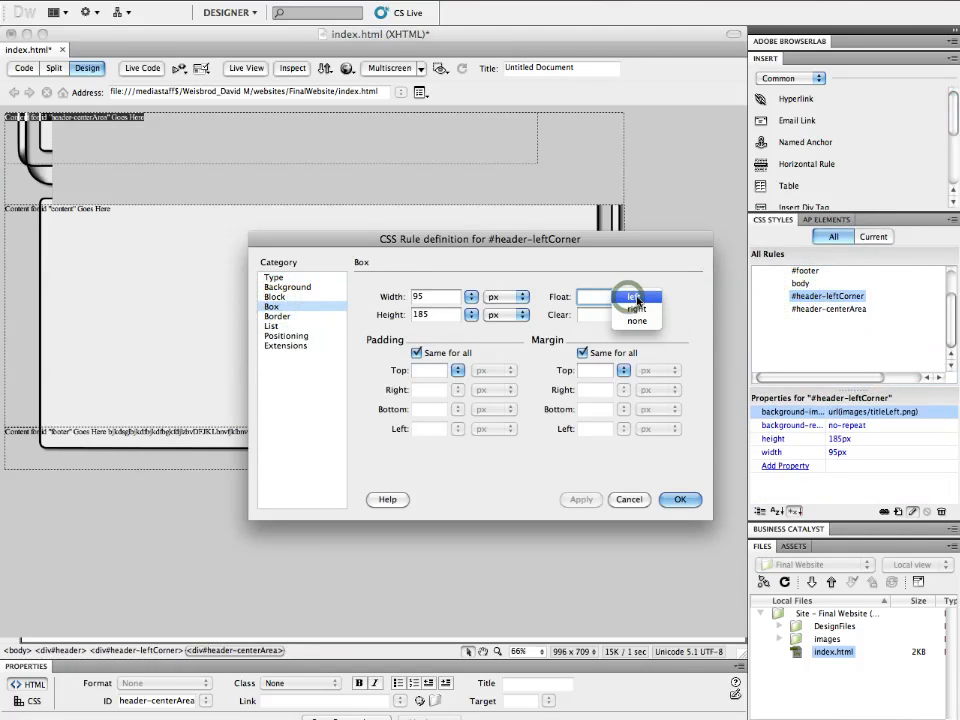
pyautogui.click(626, 298)
pyautogui.click(680, 499)
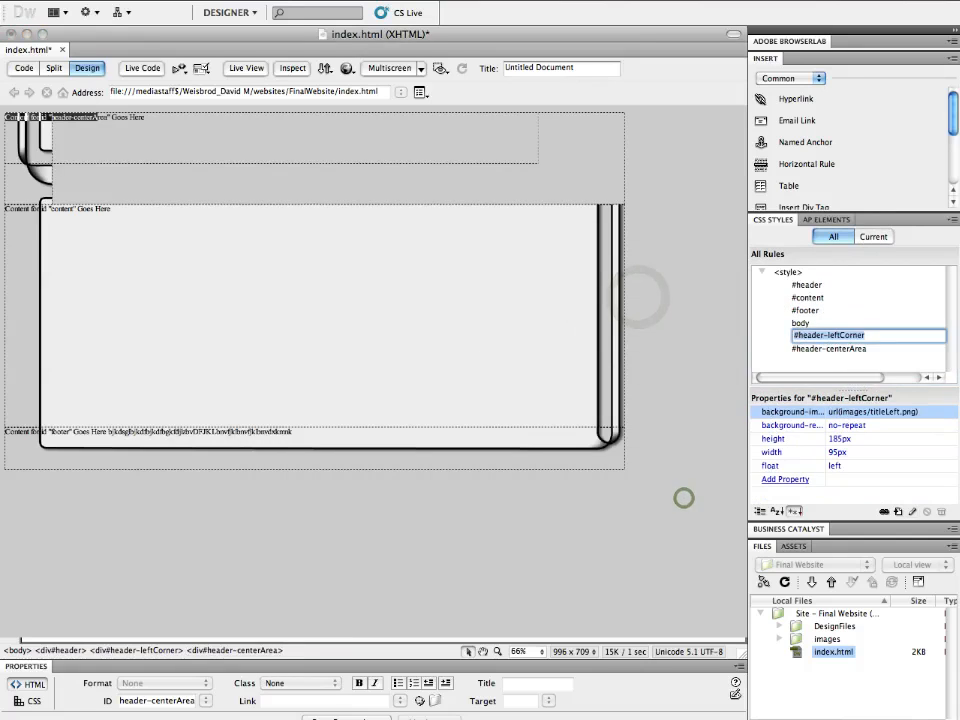
# - Set the header-centerArea CSS rule's float to left as well
pyautogui.doubleClick(810, 348)
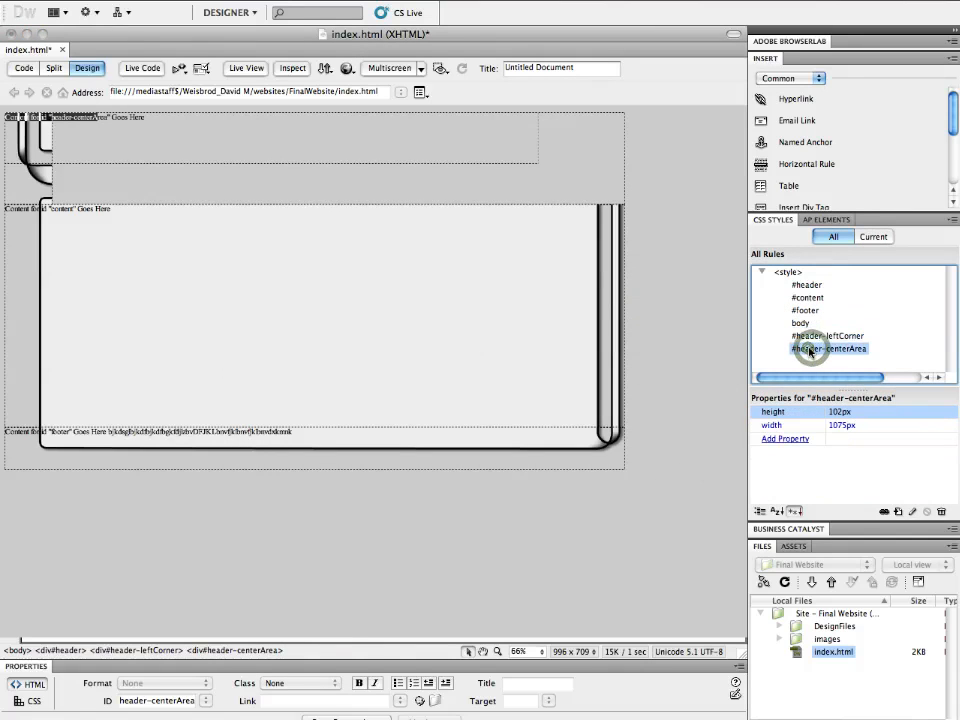
pyautogui.click(300, 307)
pyautogui.click(634, 298)
pyautogui.click(634, 298)
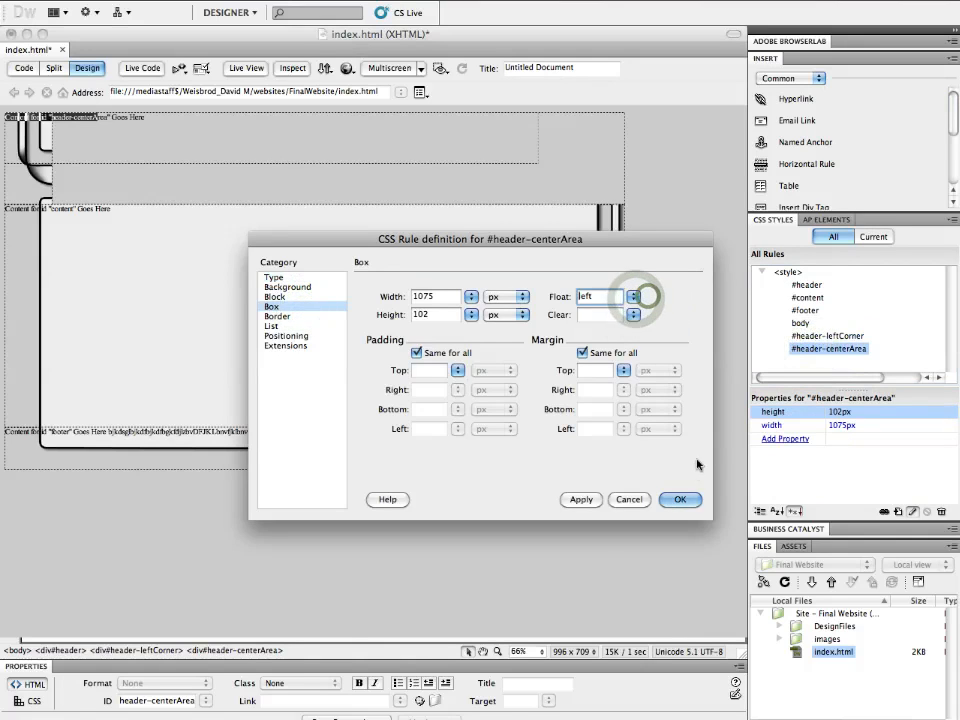
pyautogui.click(680, 499)
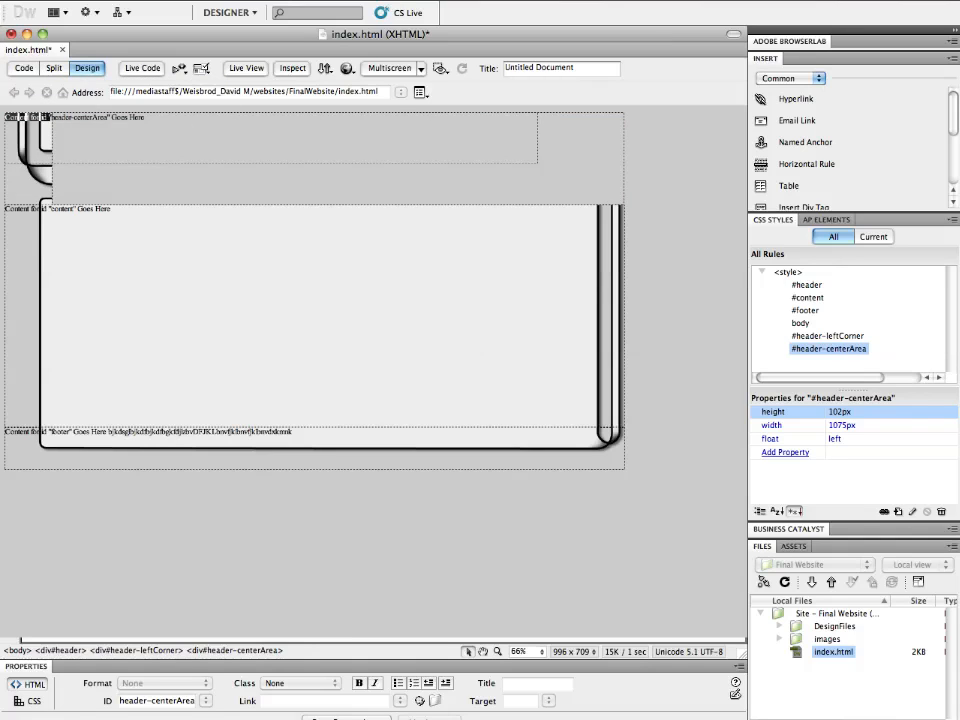
# - Review the header-centerArea div nested inside header-leftCorner in Split and Code views, and remove it
pyautogui.click(420, 165)
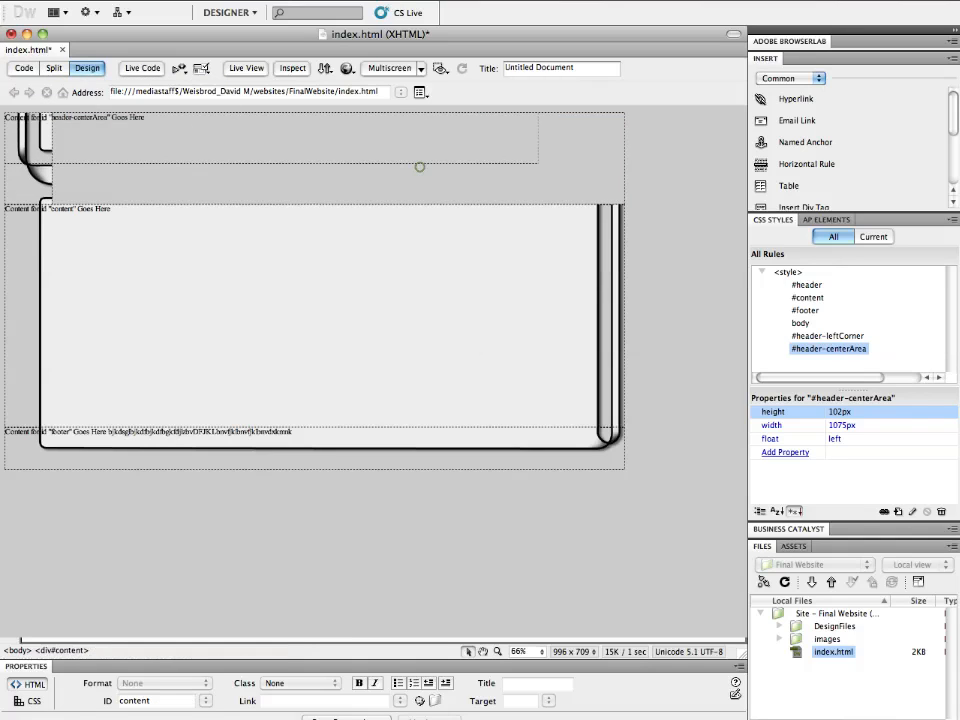
pyautogui.click(17, 165)
pyautogui.click(16, 130)
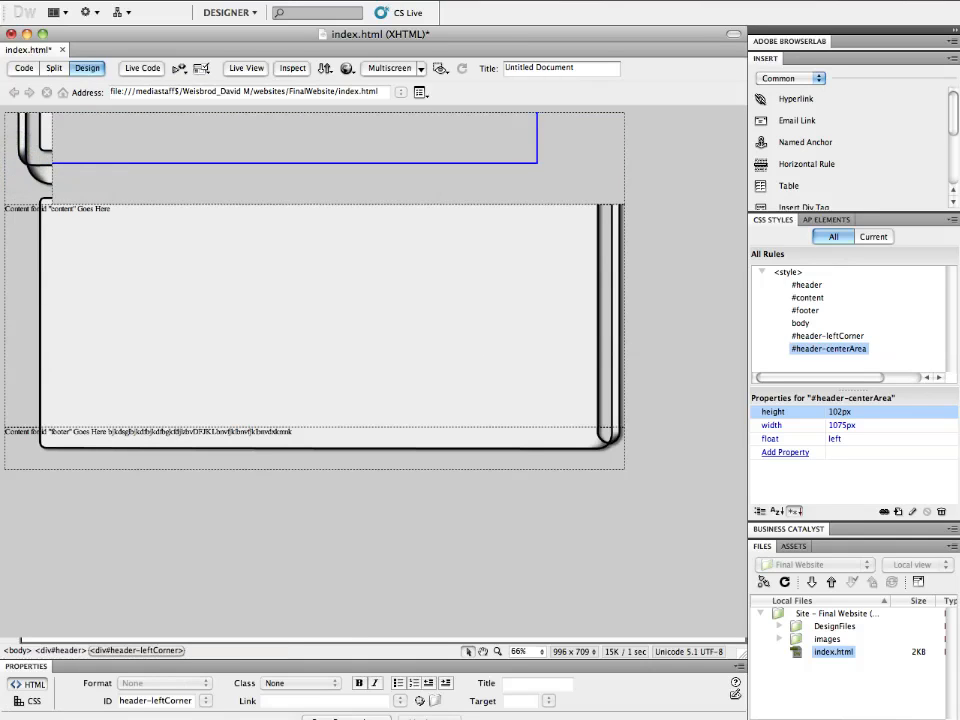
pyautogui.click(372, 158)
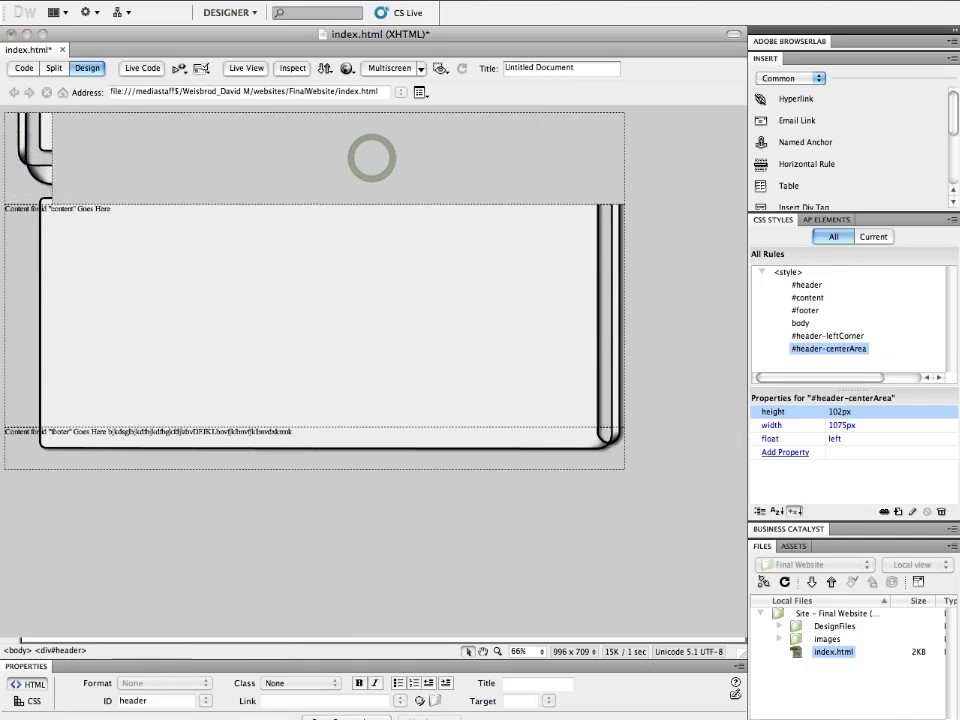
pyautogui.click(372, 158)
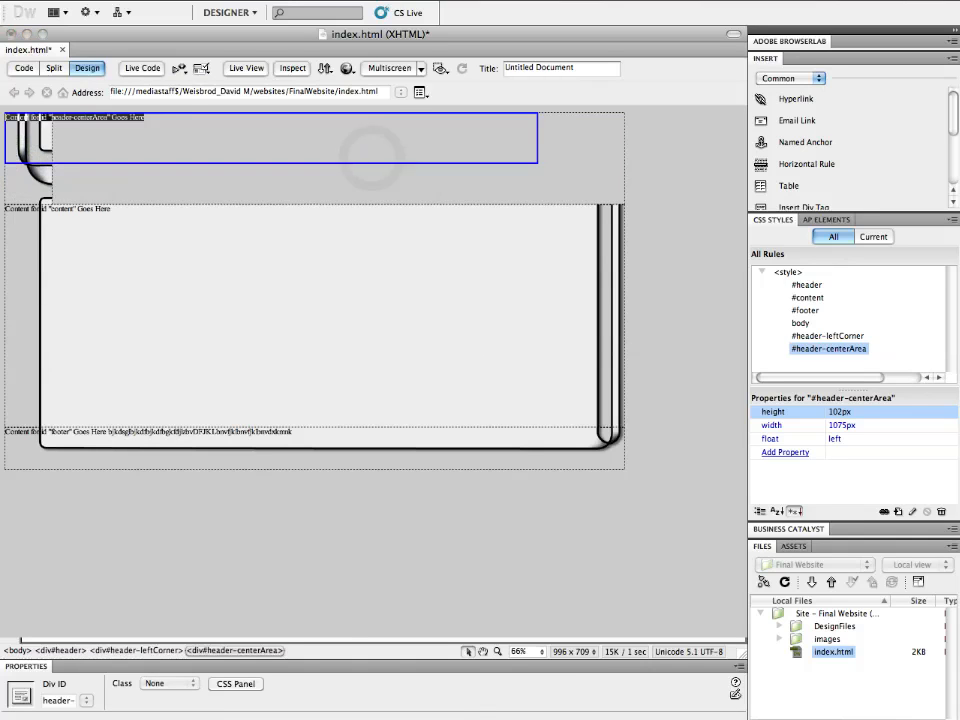
pyautogui.click(55, 70)
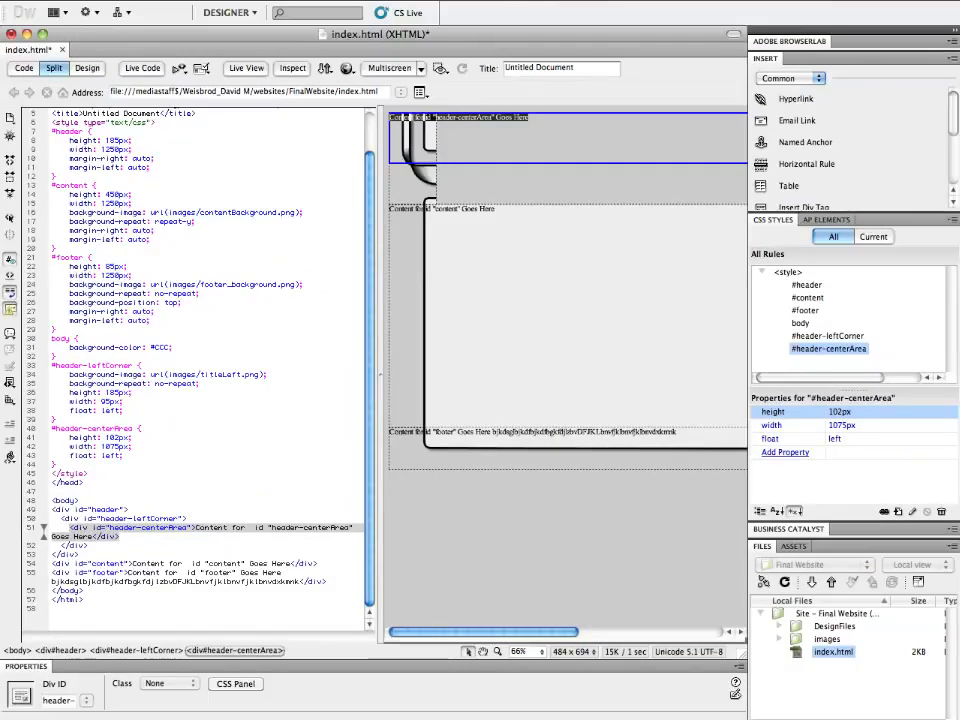
pyautogui.click(23, 68)
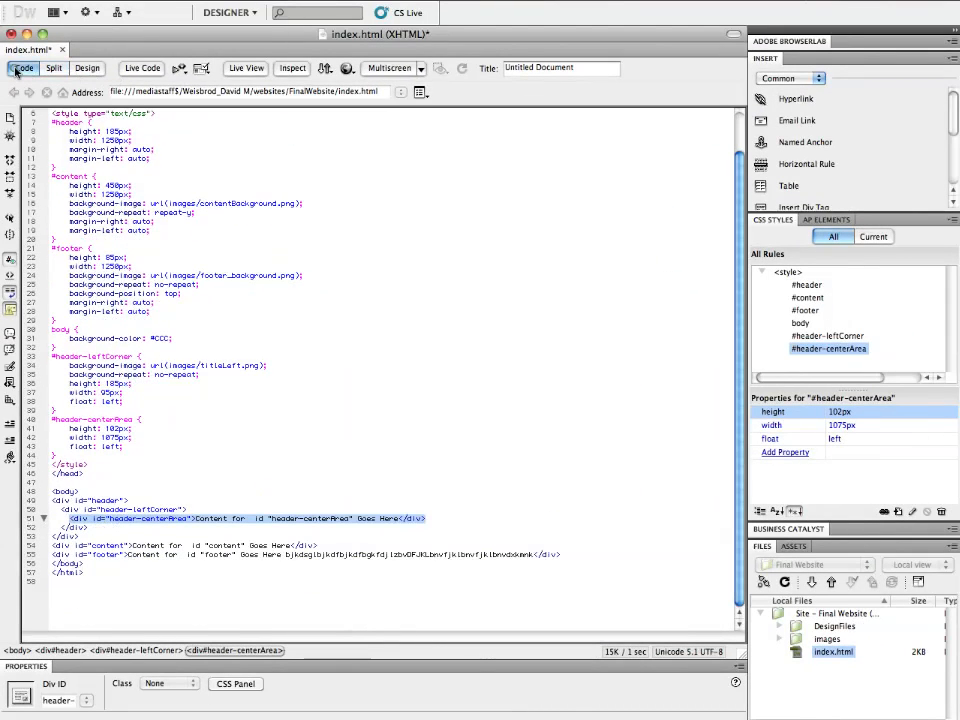
pyautogui.click(85, 68)
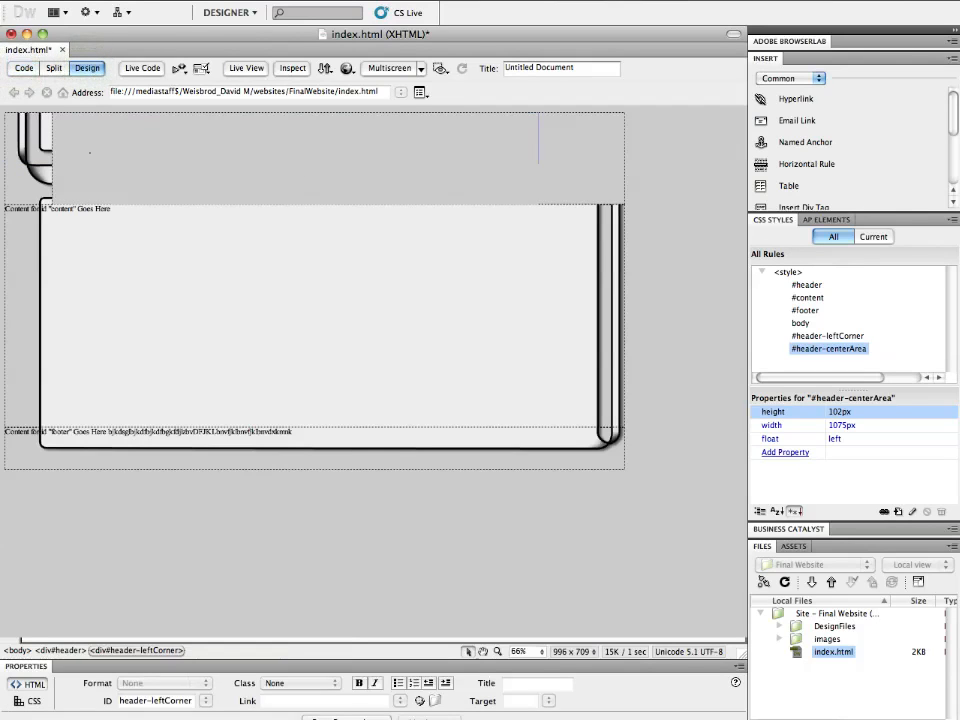
# - Insert a div tag with ID header-centerArea inside the header, after the left corner div
pyautogui.click(90, 152)
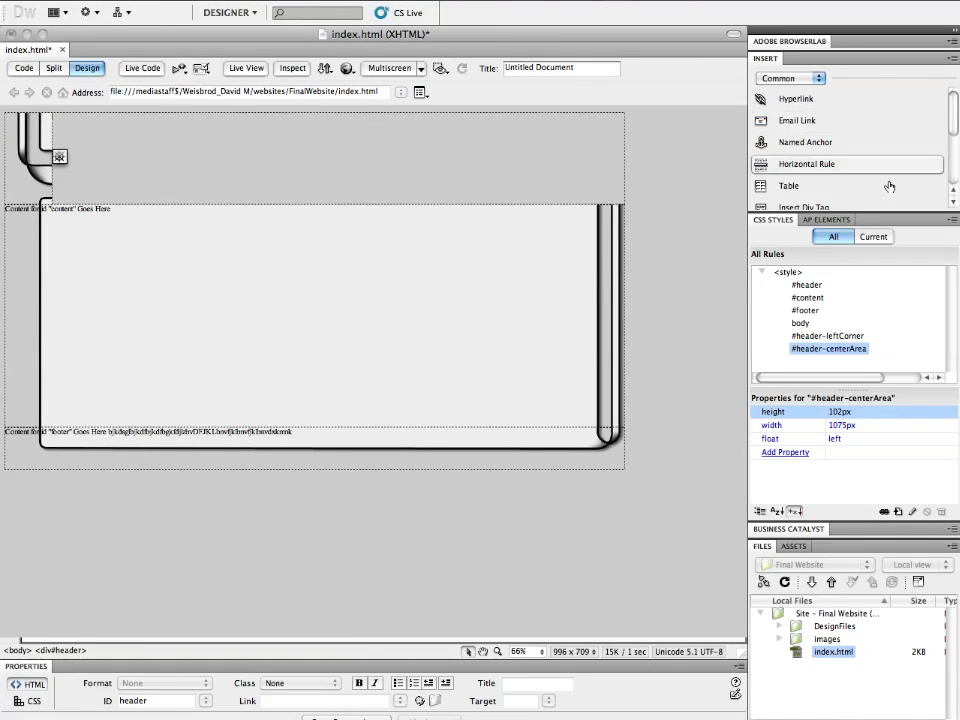
pyautogui.moveTo(953, 110); pyautogui.dragTo(953, 126)
pyautogui.click(803, 143)
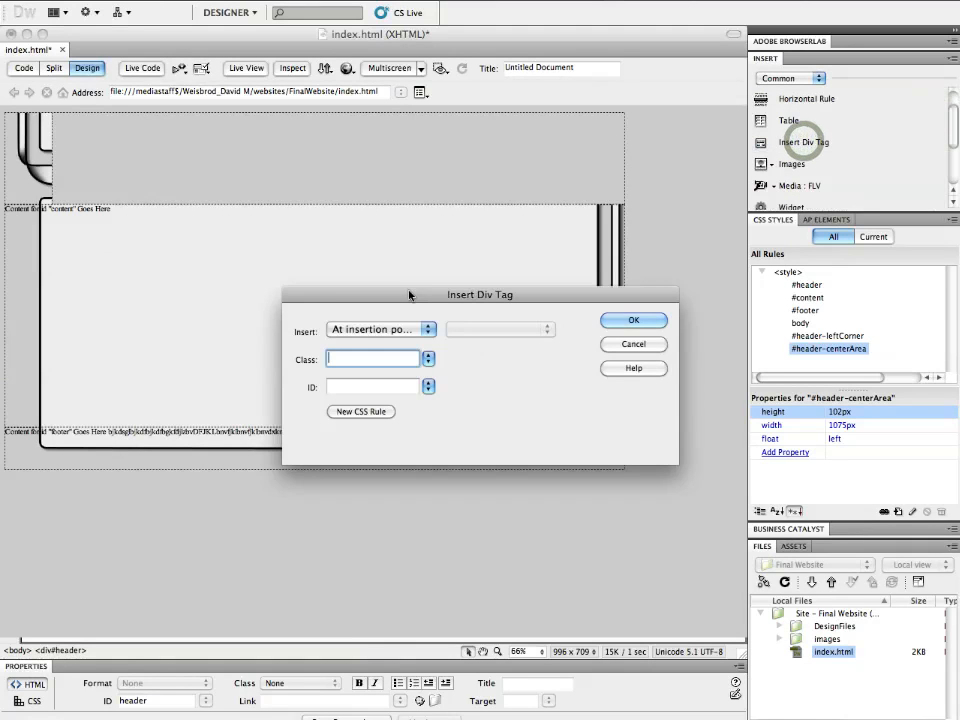
pyautogui.click(364, 387)
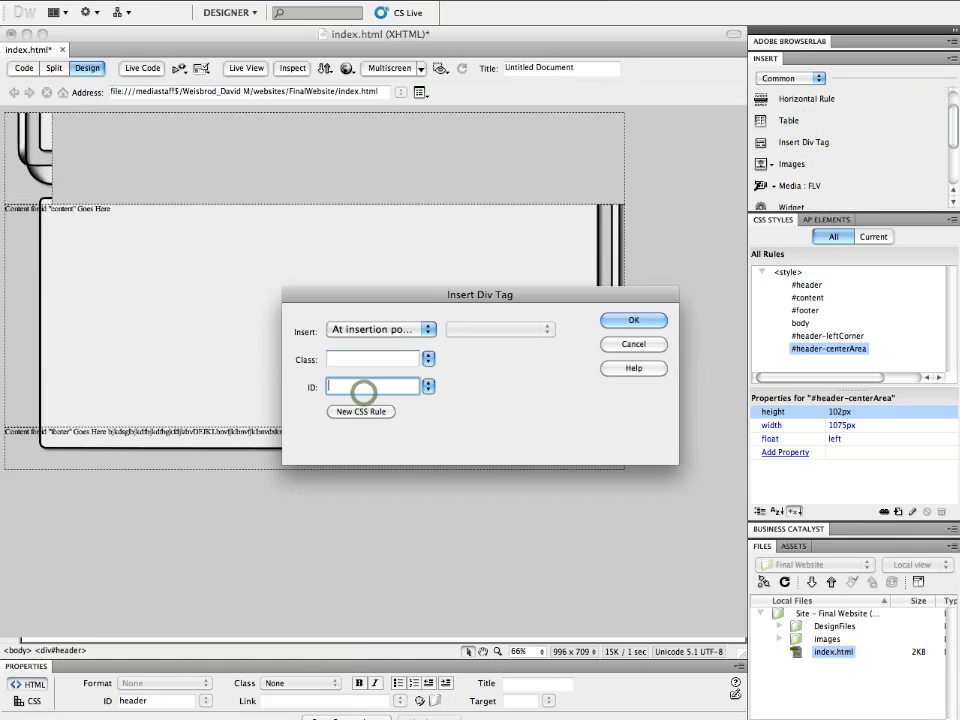
pyautogui.click(428, 386)
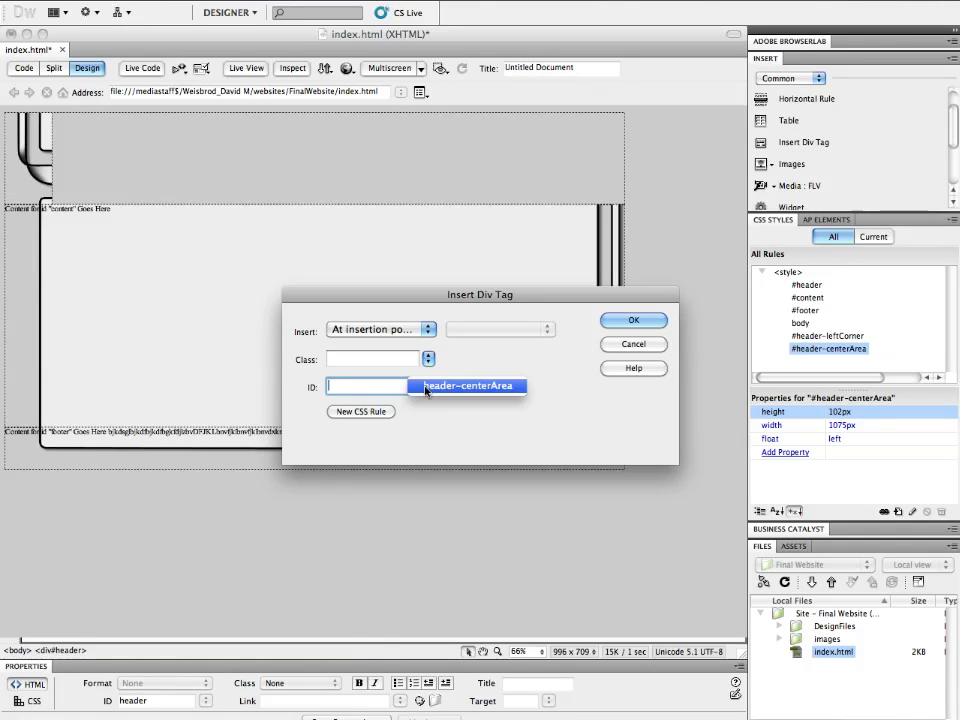
pyautogui.click(425, 390)
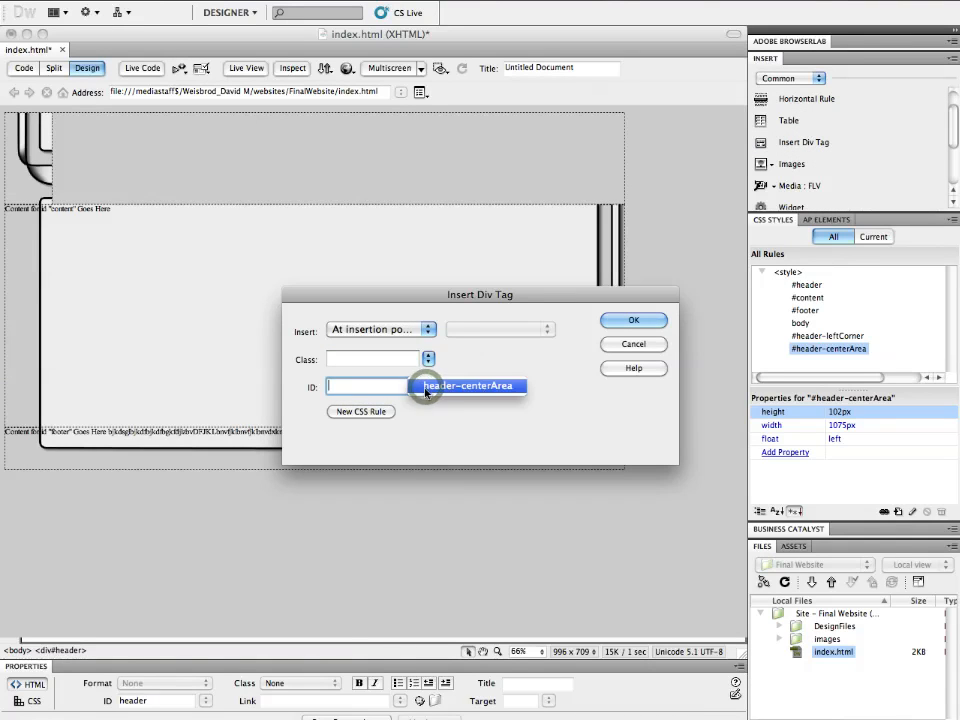
pyautogui.click(492, 389)
pyautogui.click(657, 322)
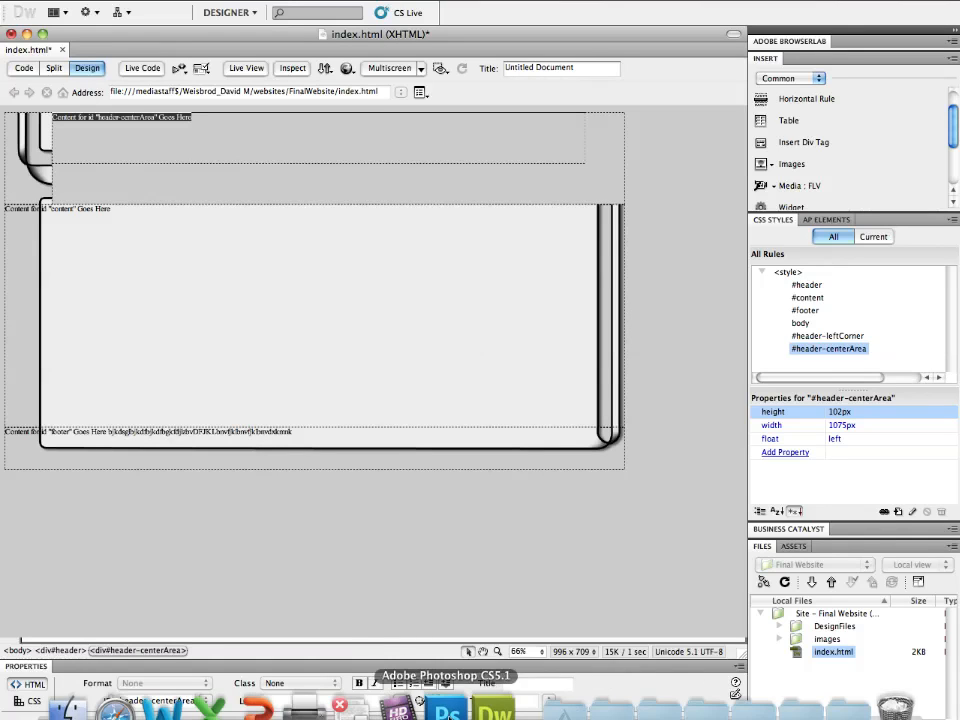
# - In Photoshop, open the titleLeft slice's options to check its dimensions, then return to Dreamweaver
pyautogui.click(450, 707)
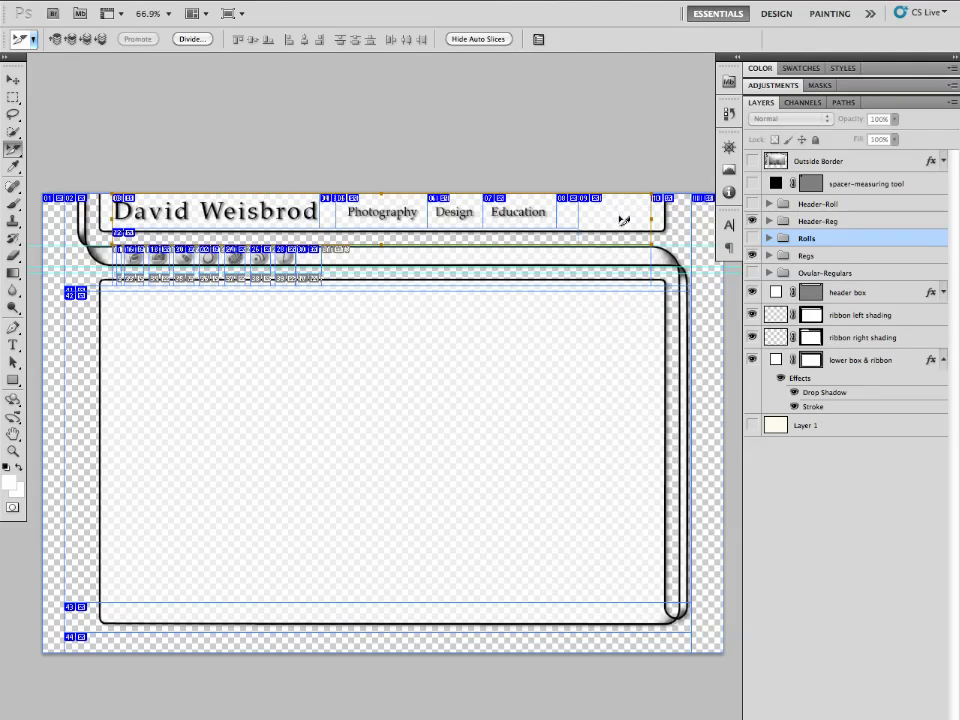
pyautogui.doubleClick(100, 262)
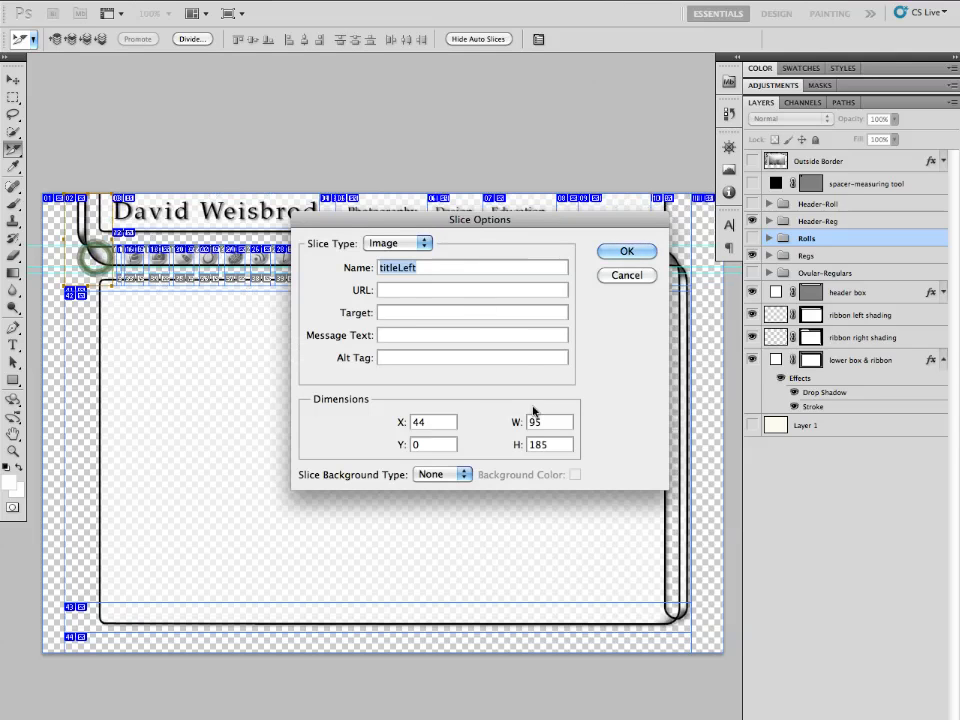
pyautogui.click(624, 276)
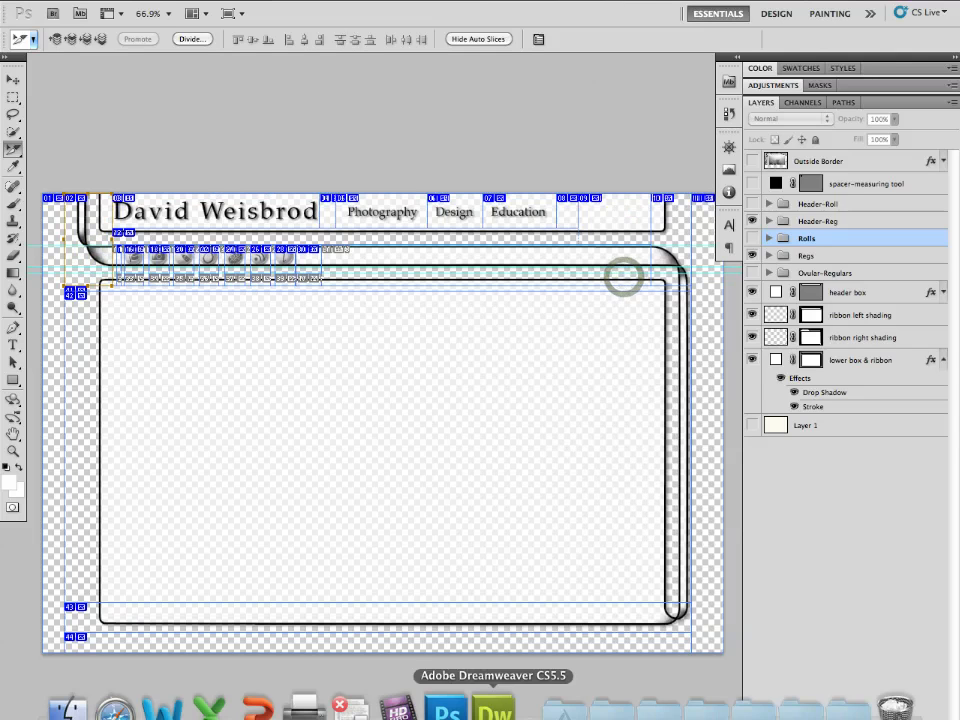
pyautogui.click(497, 703)
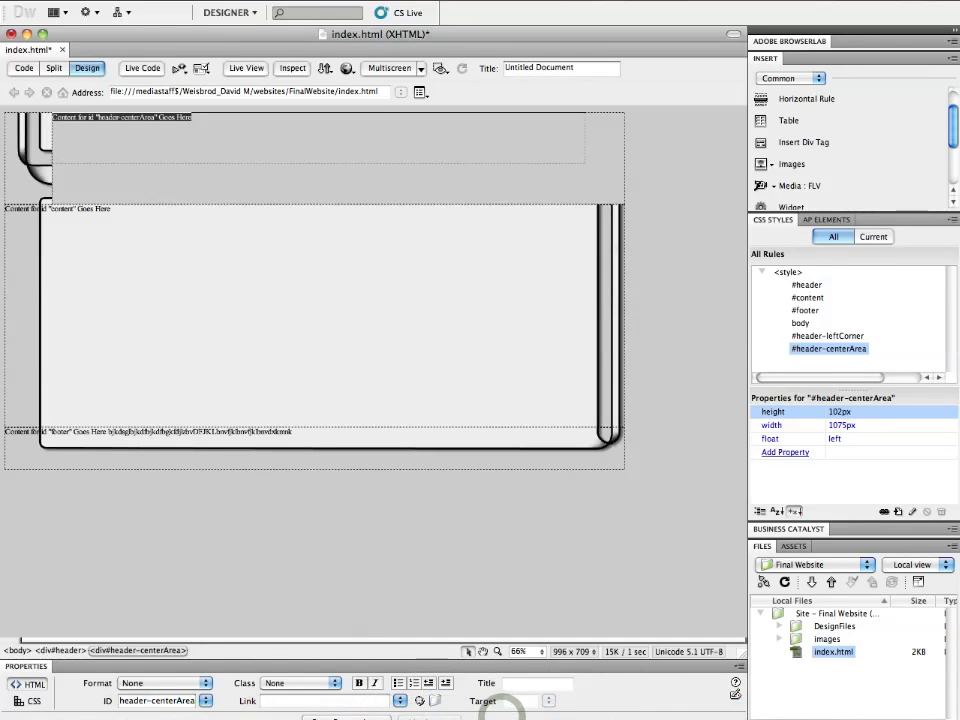
# - Set the header-centerArea rule's box height to 185 px
pyautogui.doubleClick(833, 349)
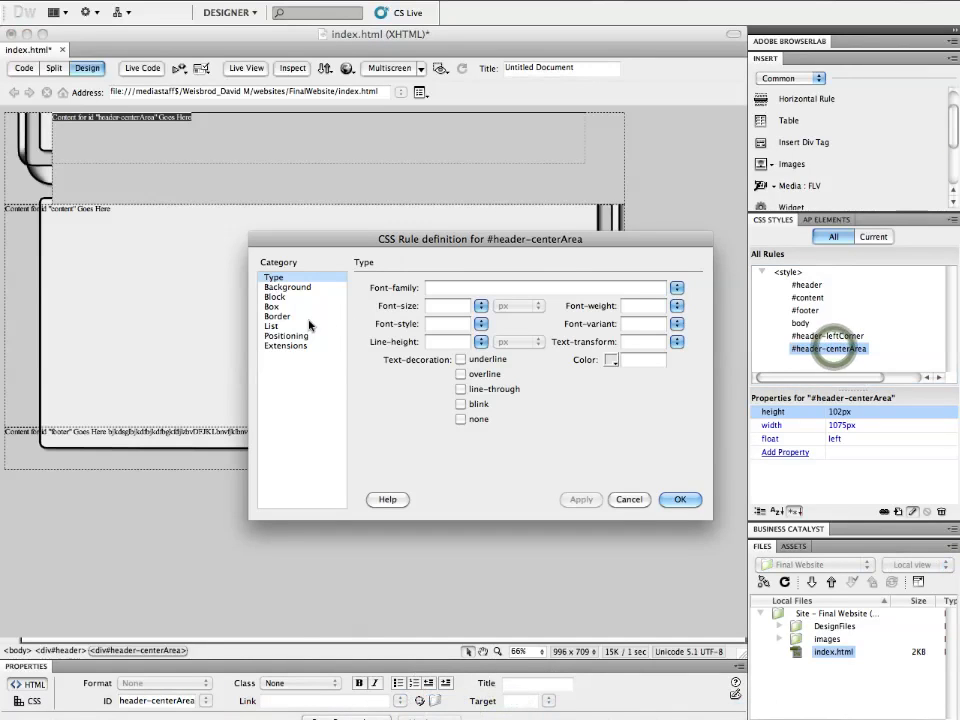
pyautogui.click(272, 306)
pyautogui.doubleClick(436, 315)
pyautogui.write('185')
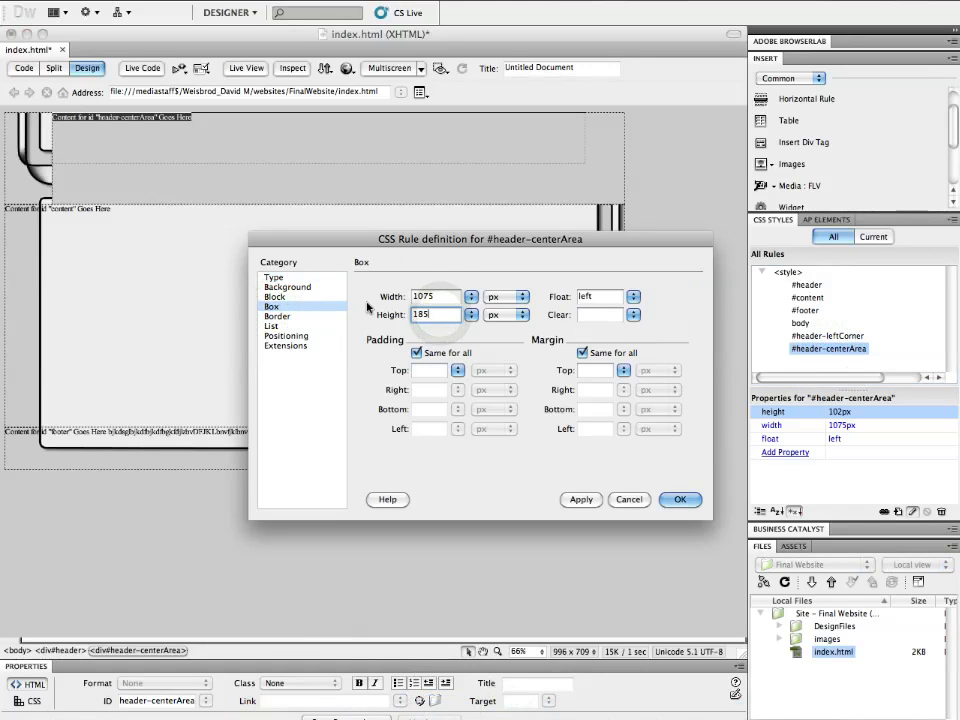
pyautogui.press('Return')
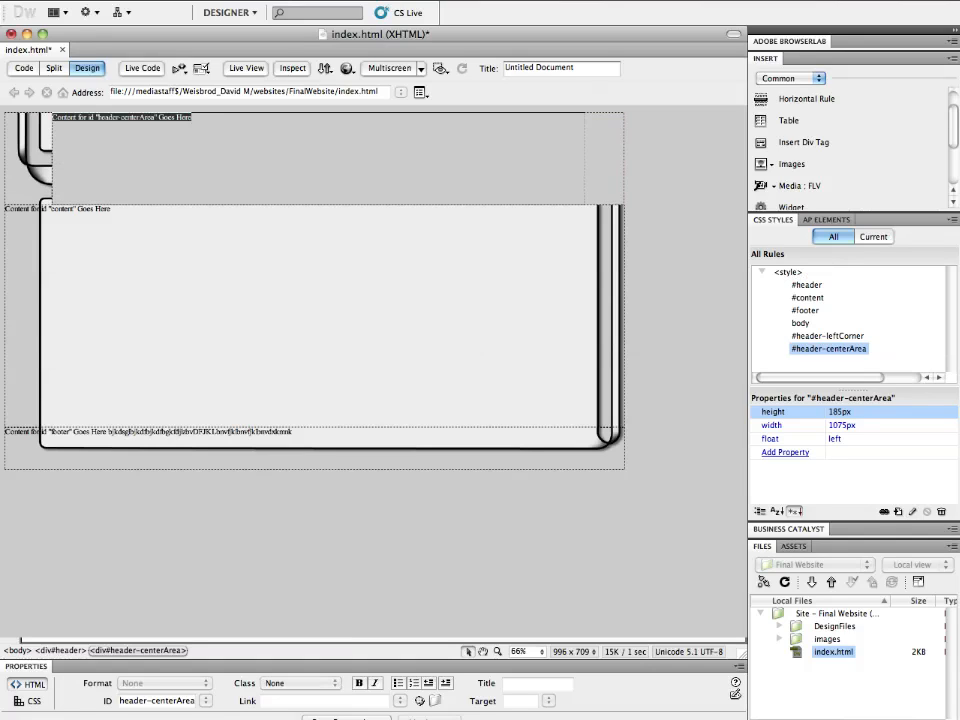
# - Delete the header-centerArea placeholder text and place the cursor in the header's remaining right gap
pyautogui.click(220, 123)
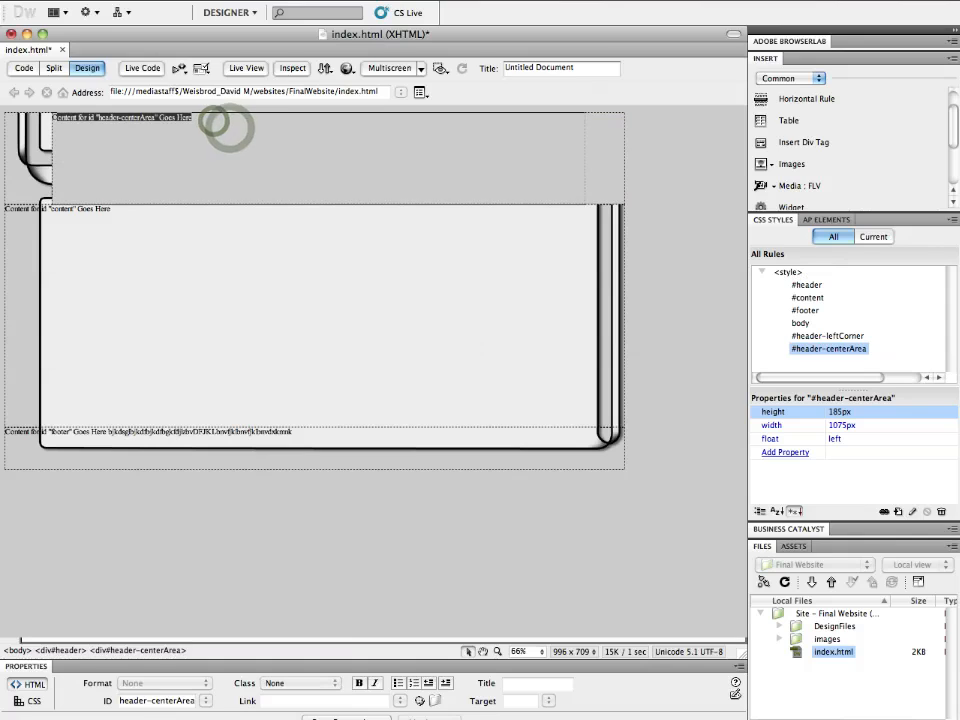
pyautogui.press('BackSpace')
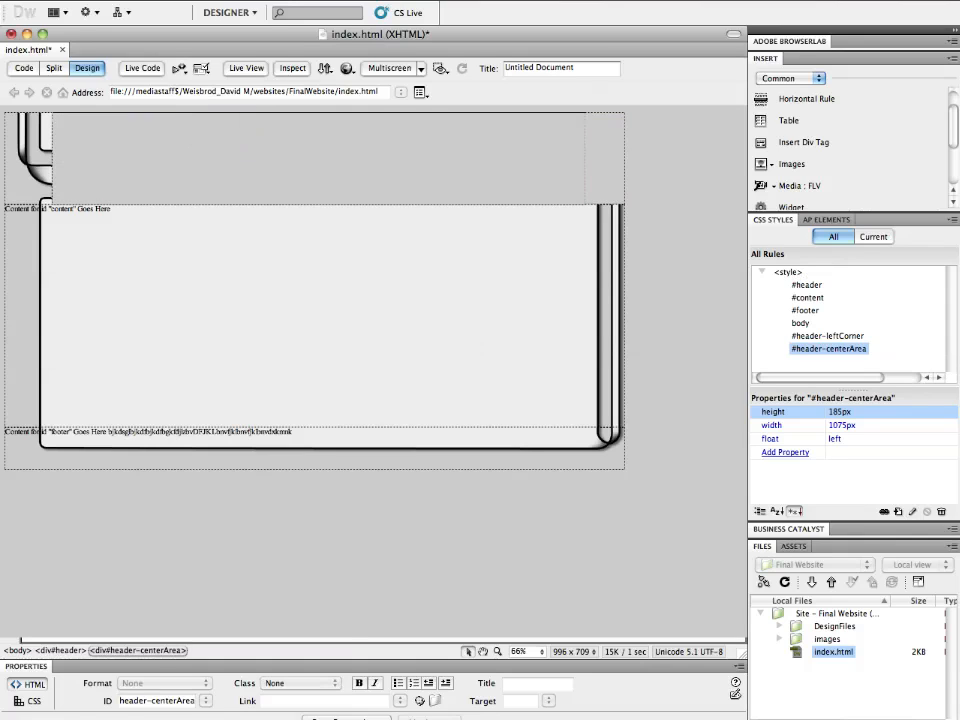
pyautogui.click(602, 140)
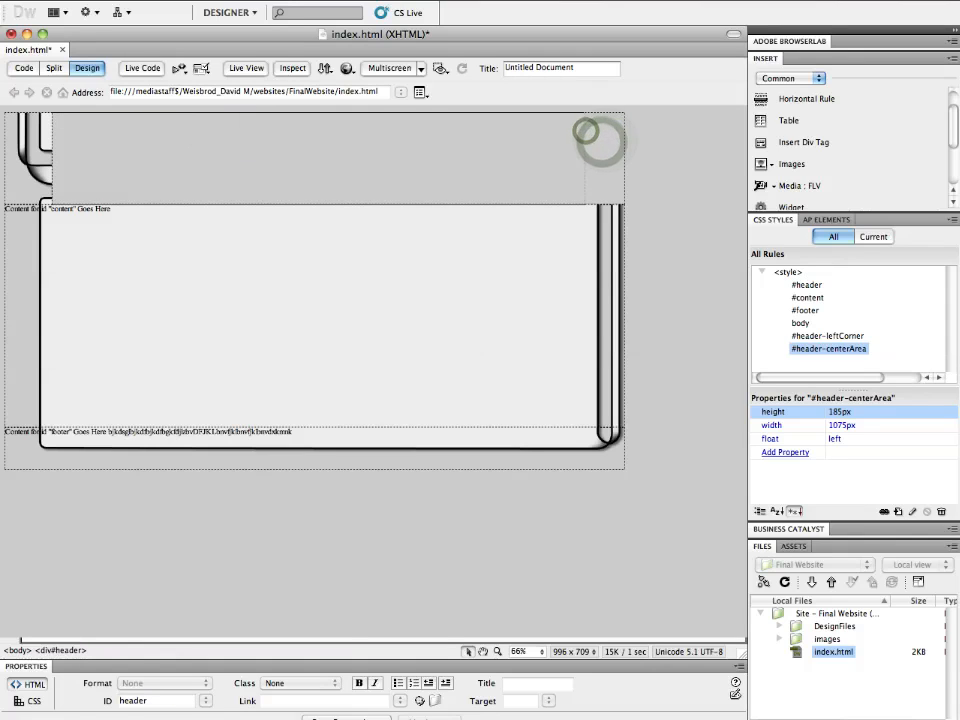
pyautogui.click(598, 131)
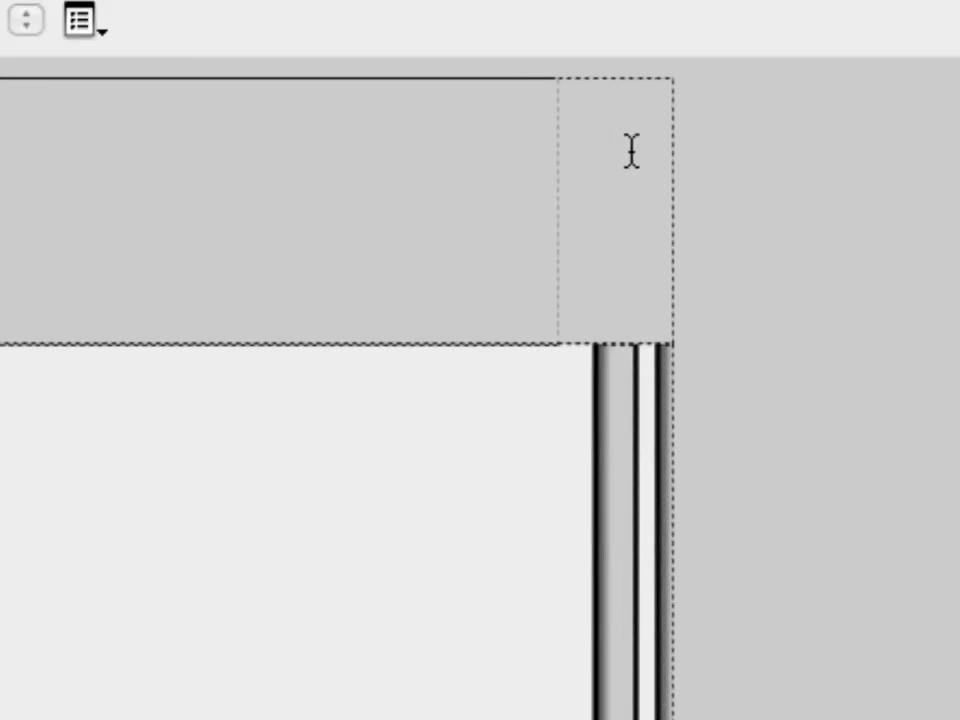
pyautogui.moveTo(589, 229)
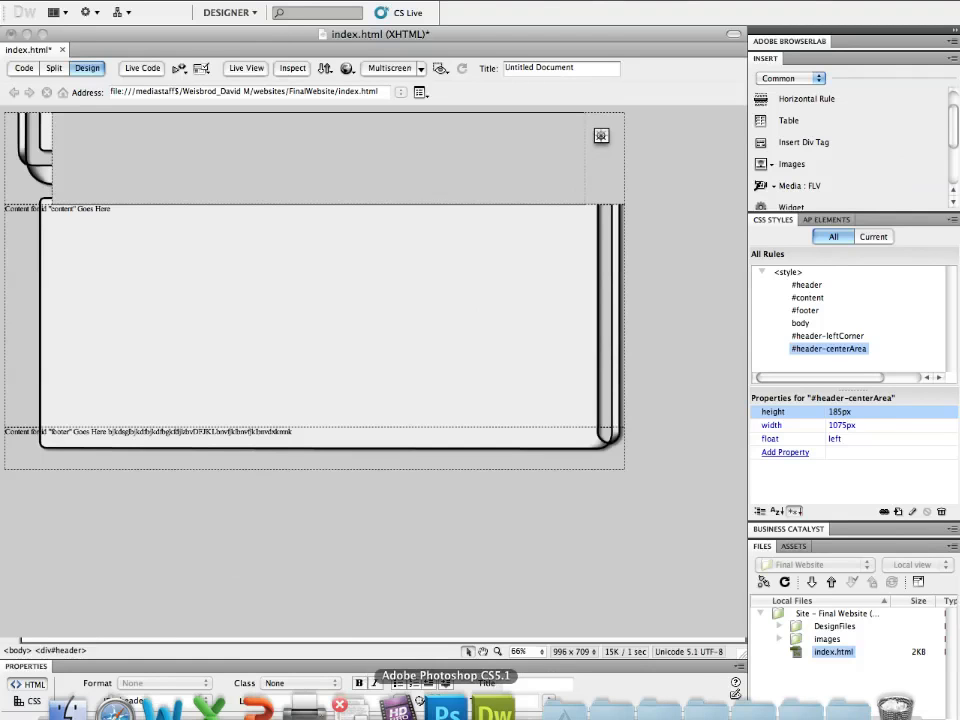
# - In Photoshop, open the titleRight slice's options to check its dimensions
pyautogui.click(446, 705)
pyautogui.doubleClick(668, 218)
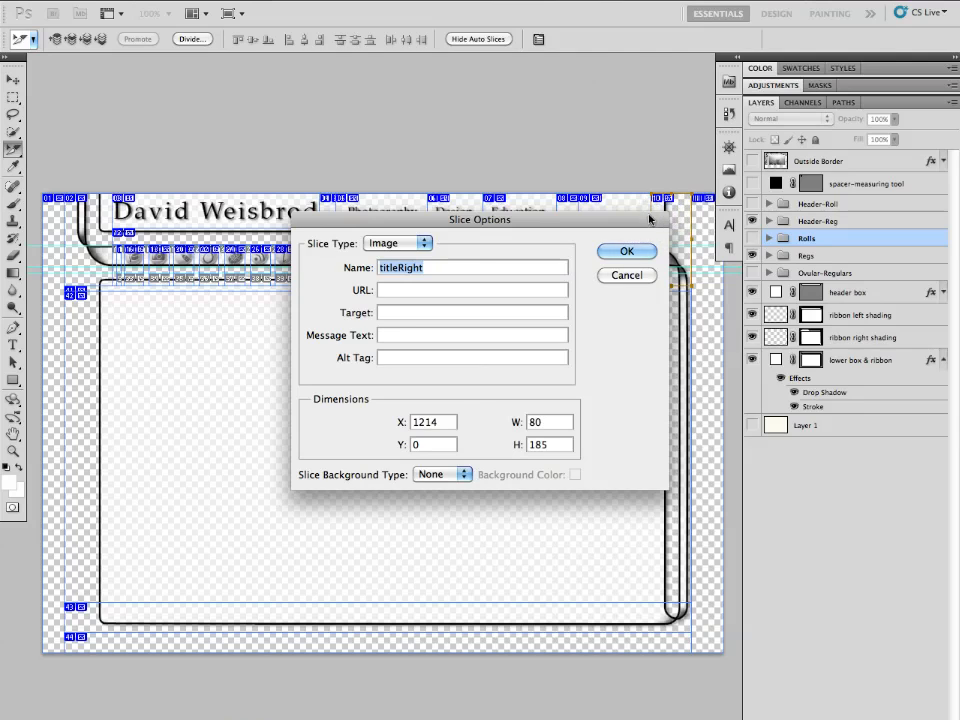
pyautogui.click(630, 250)
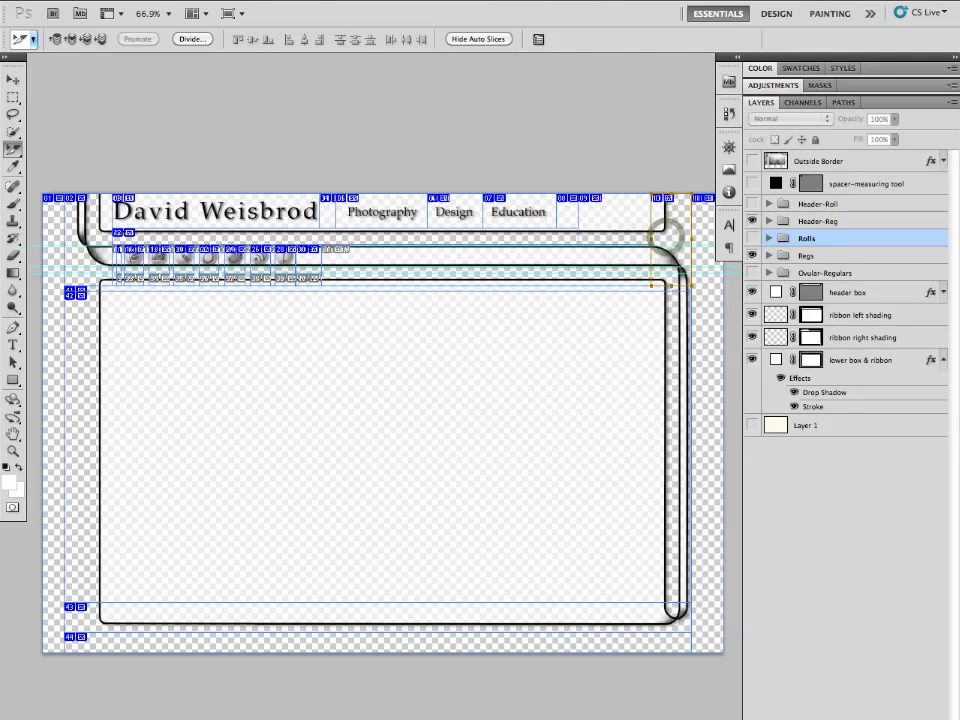
# - In Photoshop, export the selected titleRight slice as a PNG-24 image with Save for Web & Devices
pyautogui.click(125, 0)
pyautogui.click(150, 253)
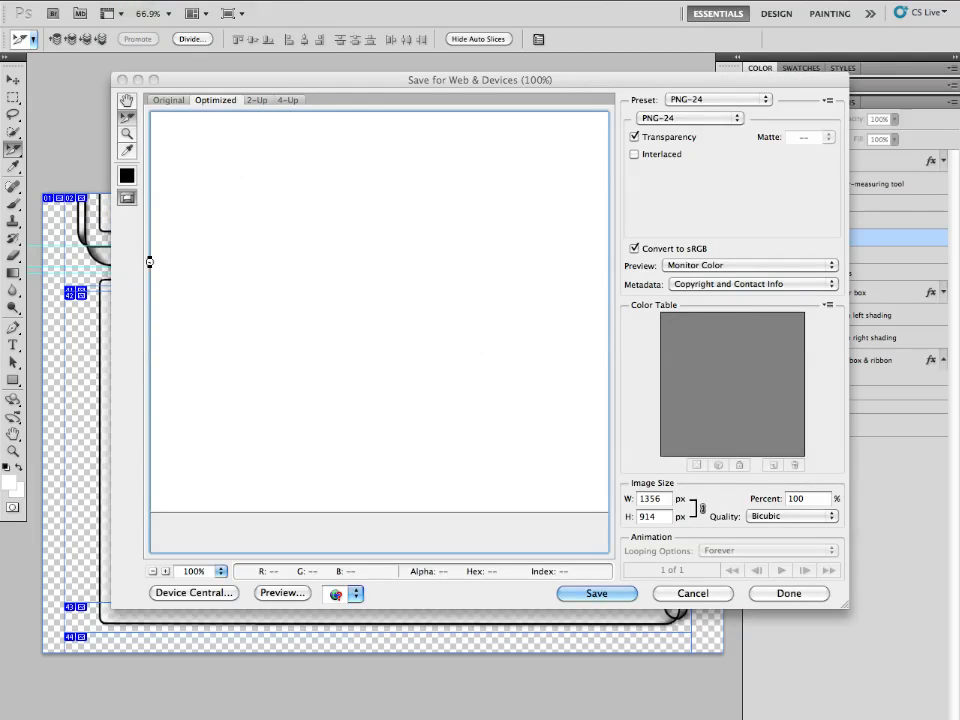
pyautogui.hscroll(10, 313, 250)
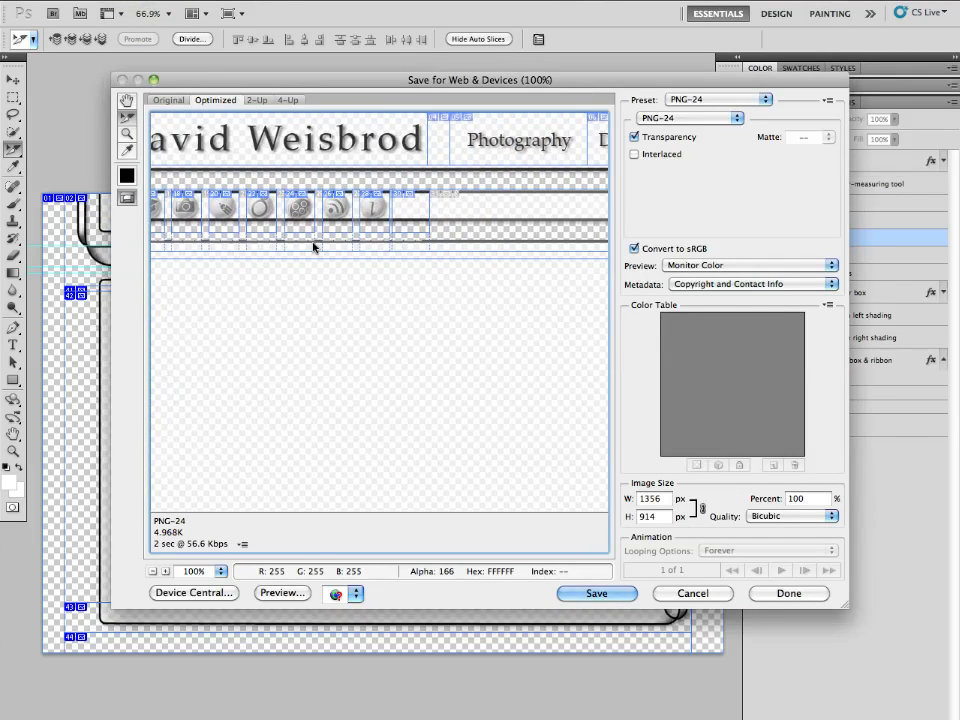
pyautogui.hscroll(15, 315, 247)
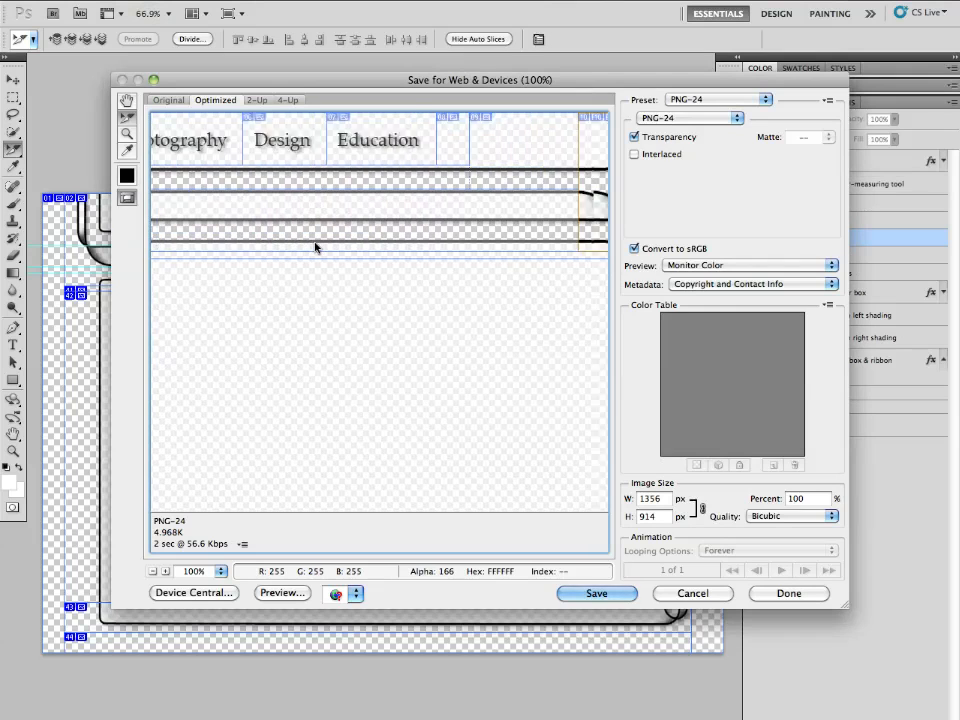
pyautogui.hscroll(2, 317, 247)
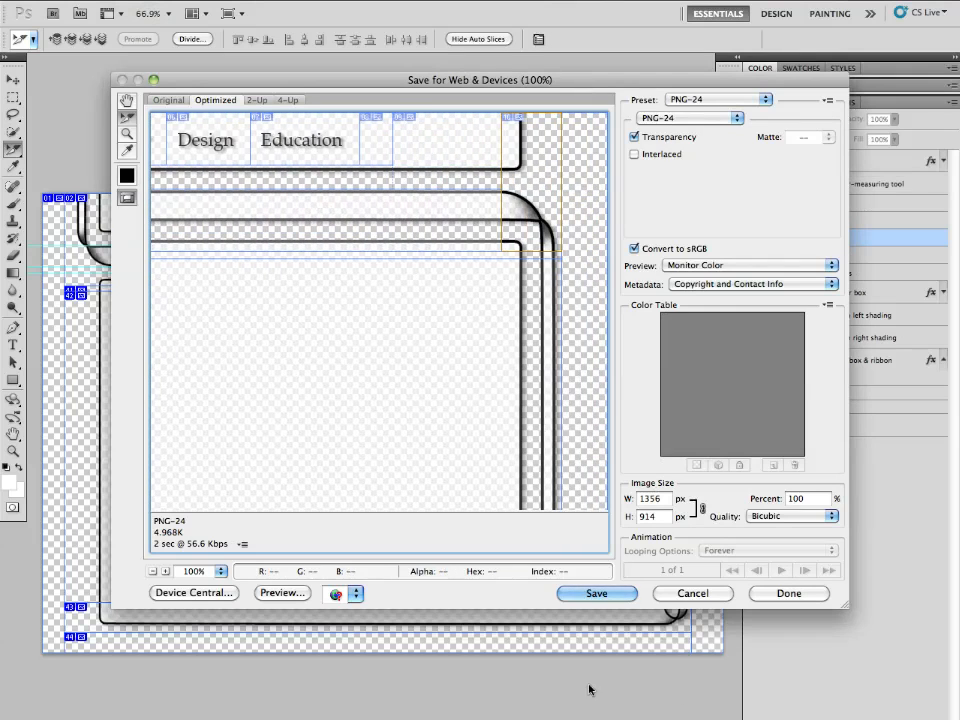
pyautogui.click(592, 596)
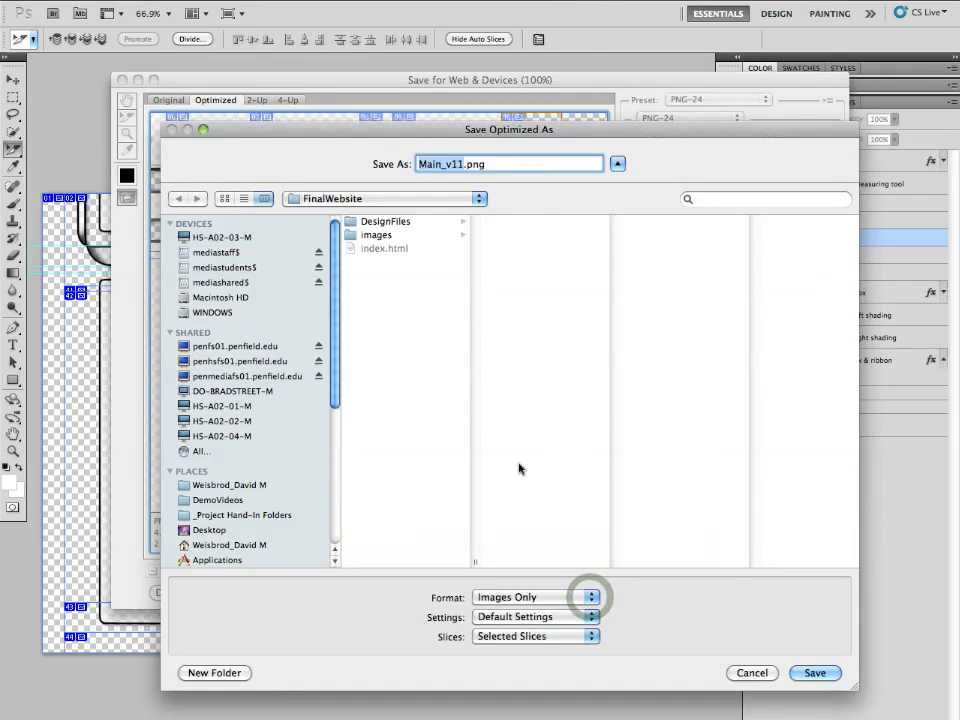
pyautogui.click(816, 674)
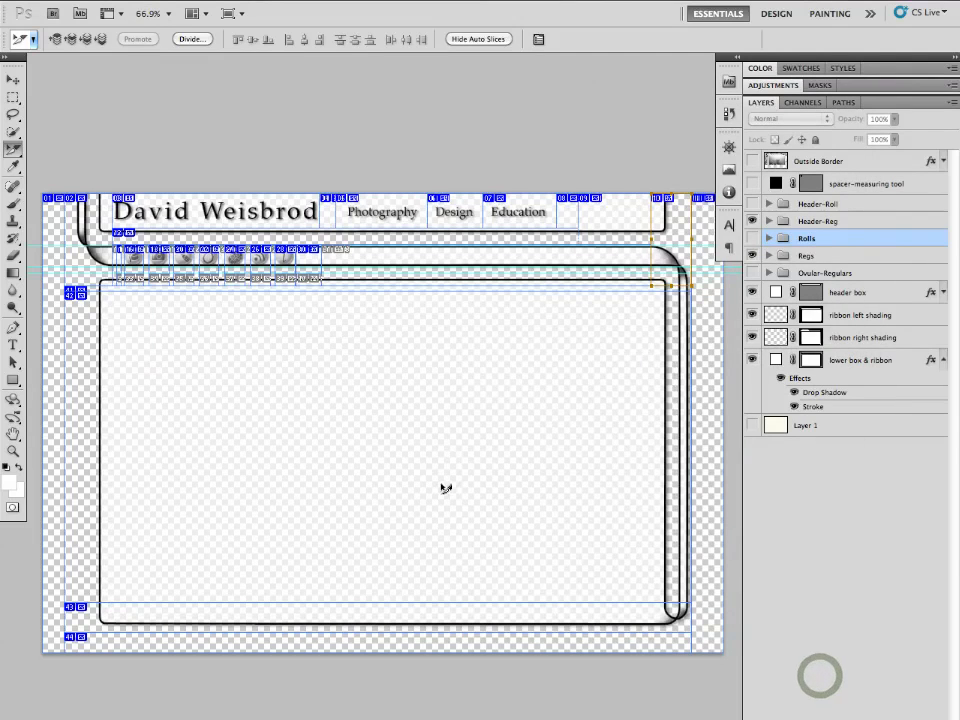
# - Open the titleRight slice's options to check its dimensions, then switch back to Dreamweaver
pyautogui.doubleClick(670, 228)
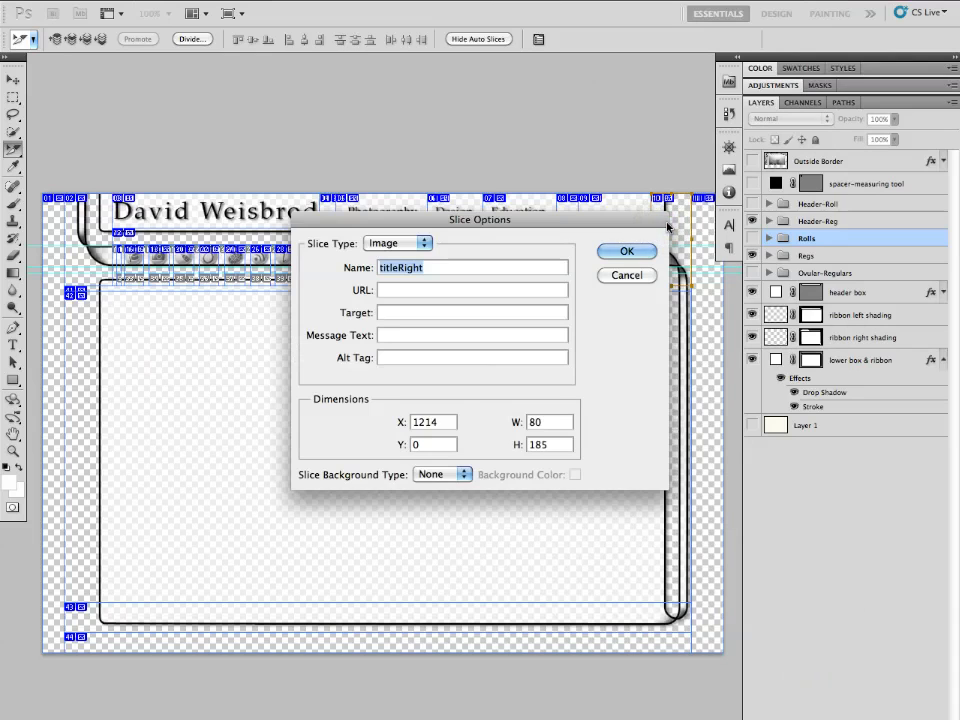
pyautogui.press('Return')
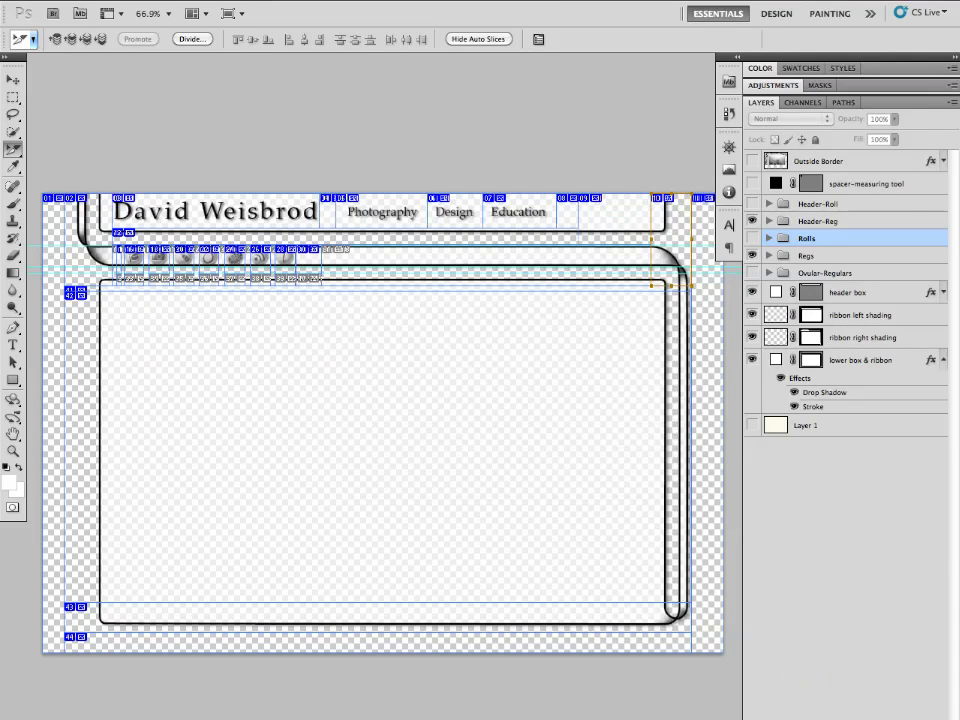
pyautogui.click(482, 695)
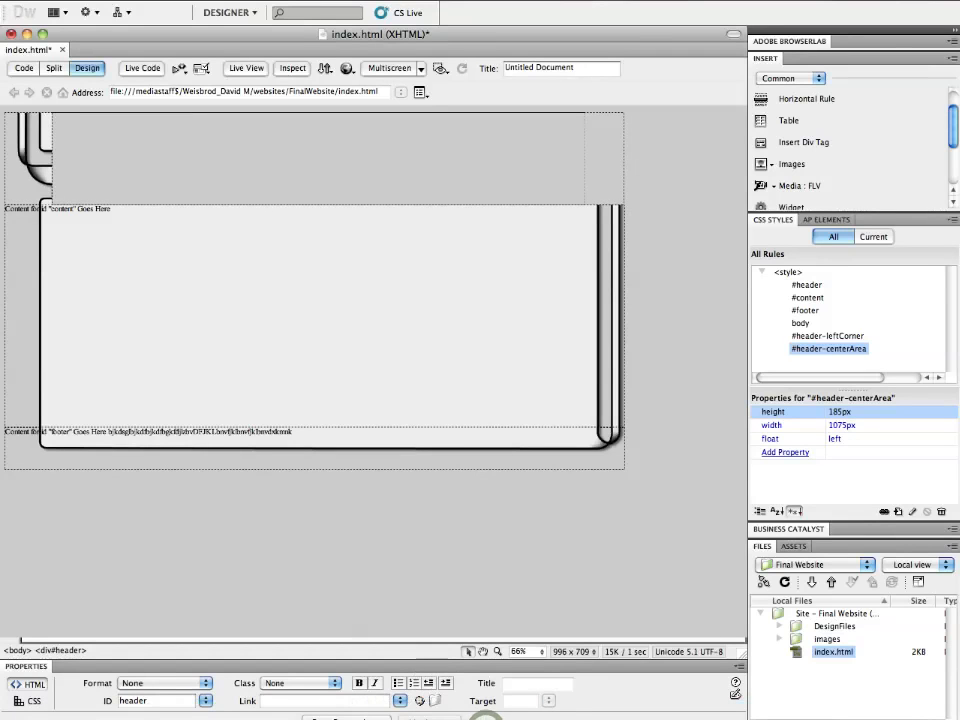
# - Insert a div with ID header-rightCorner and give its new CSS rule a box of 80 px by 185 px, floated left
pyautogui.click(806, 143)
pyautogui.click(330, 387)
pyautogui.write('header-rightCorner')
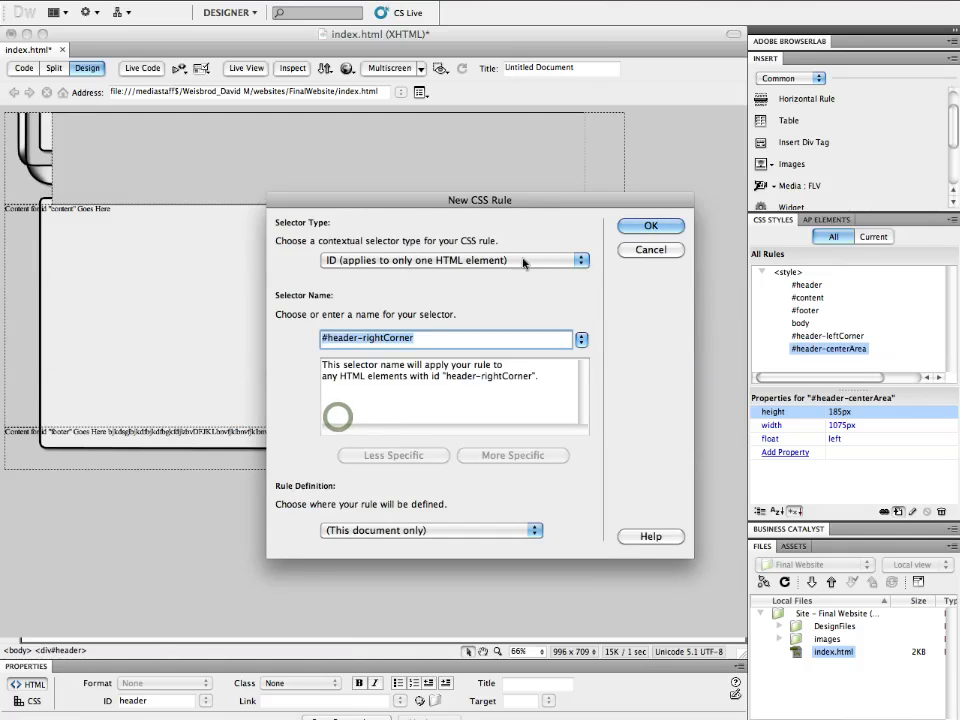
pyautogui.click(645, 229)
pyautogui.click(264, 308)
pyautogui.click(435, 294)
pyautogui.write('80')
pyautogui.press('Tab')
pyautogui.write('185')
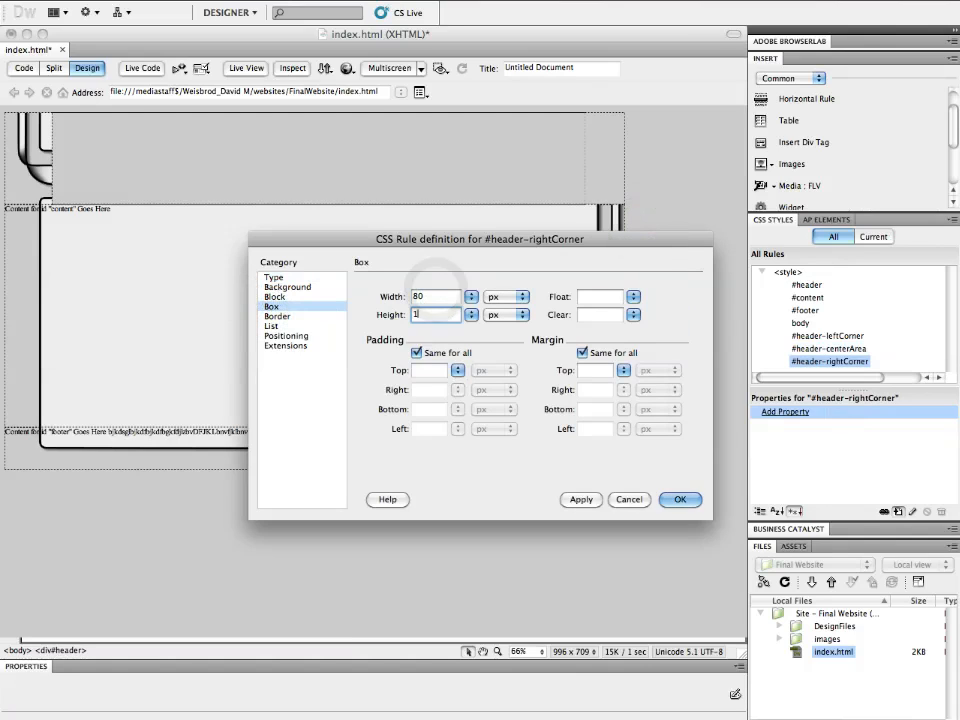
pyautogui.click(632, 297)
pyautogui.click(639, 299)
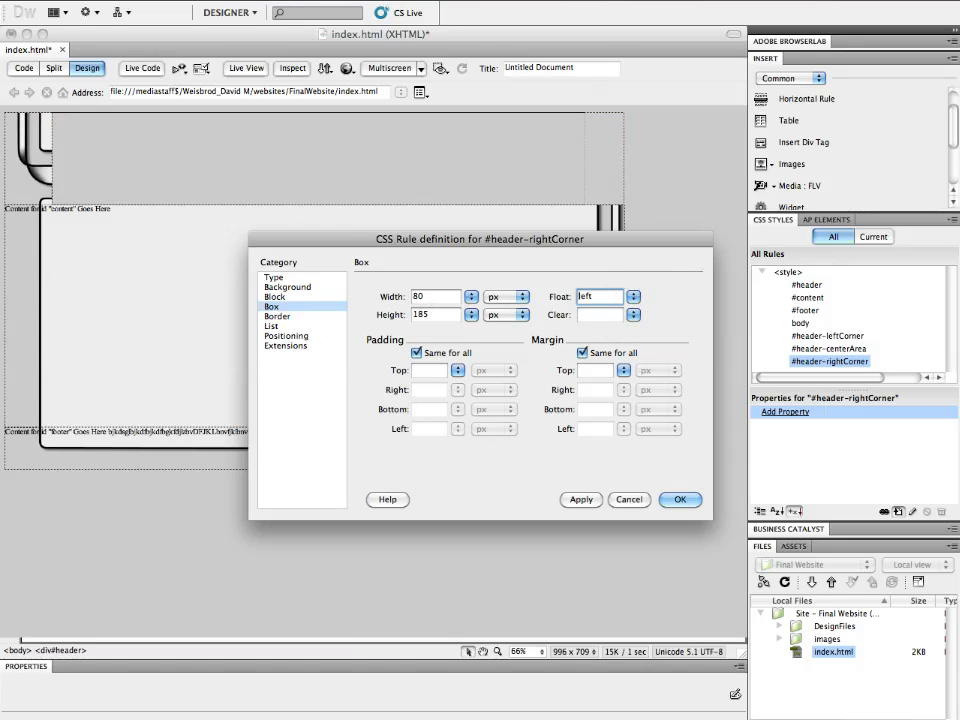
# - Set the header-rightCorner background image to images/titleRight.png with no-repeat, then finish inserting the div
pyautogui.click(286, 287)
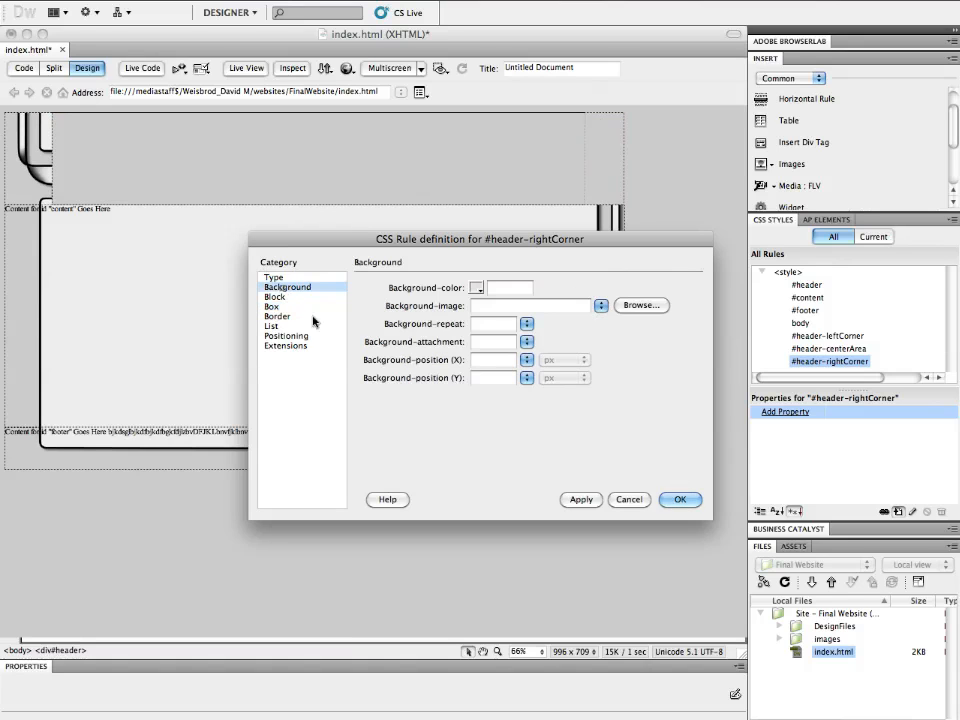
pyautogui.click(637, 304)
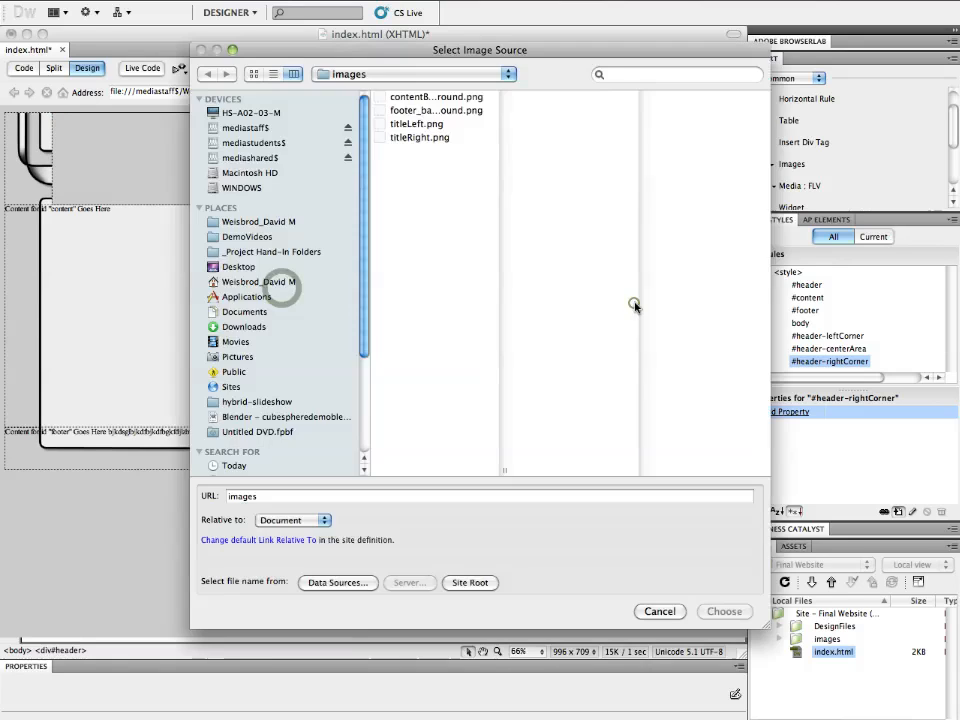
pyautogui.click(420, 137)
pyautogui.click(722, 611)
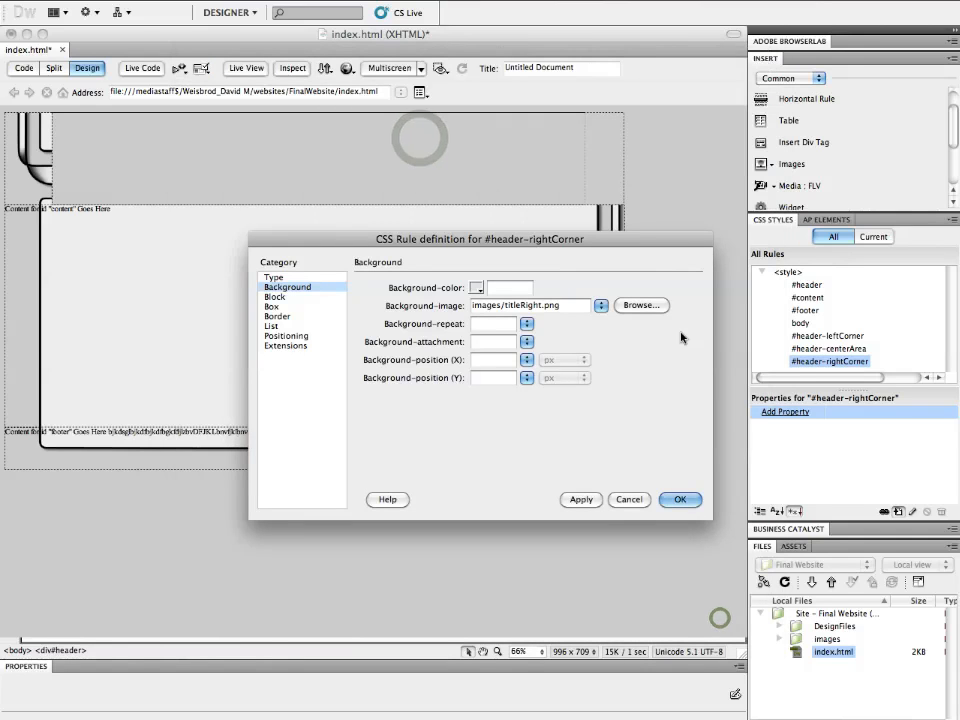
pyautogui.click(527, 323)
pyautogui.click(541, 359)
pyautogui.click(681, 501)
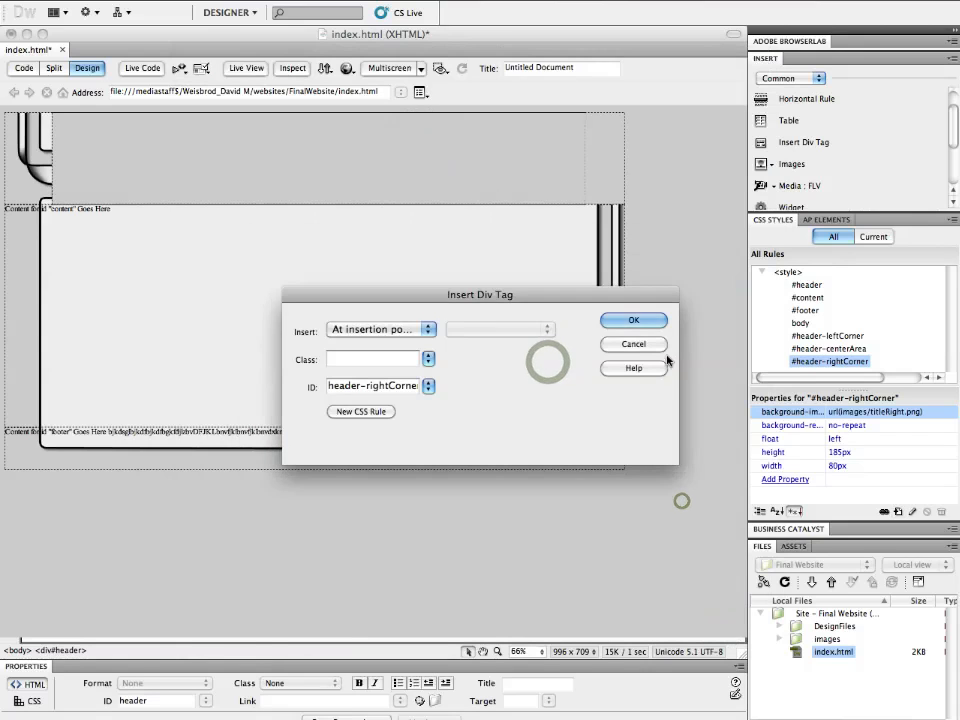
pyautogui.click(644, 320)
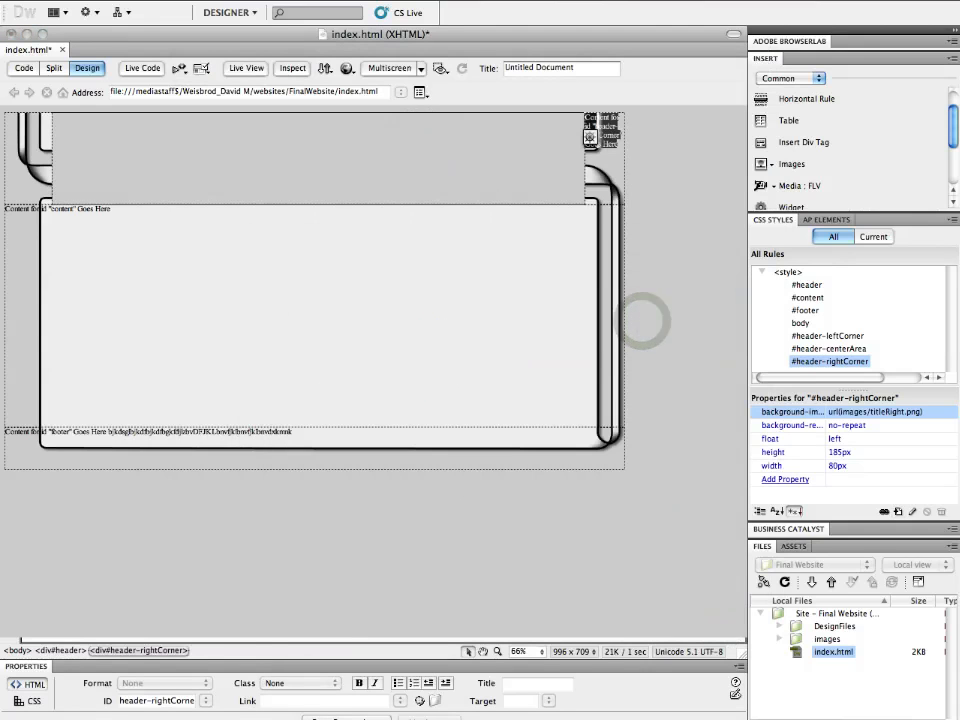
# - Delete the placeholder text inside the header-rightCorner div
pyautogui.click(598, 140)
pyautogui.moveTo(592, 128); pyautogui.dragTo(585, 117)
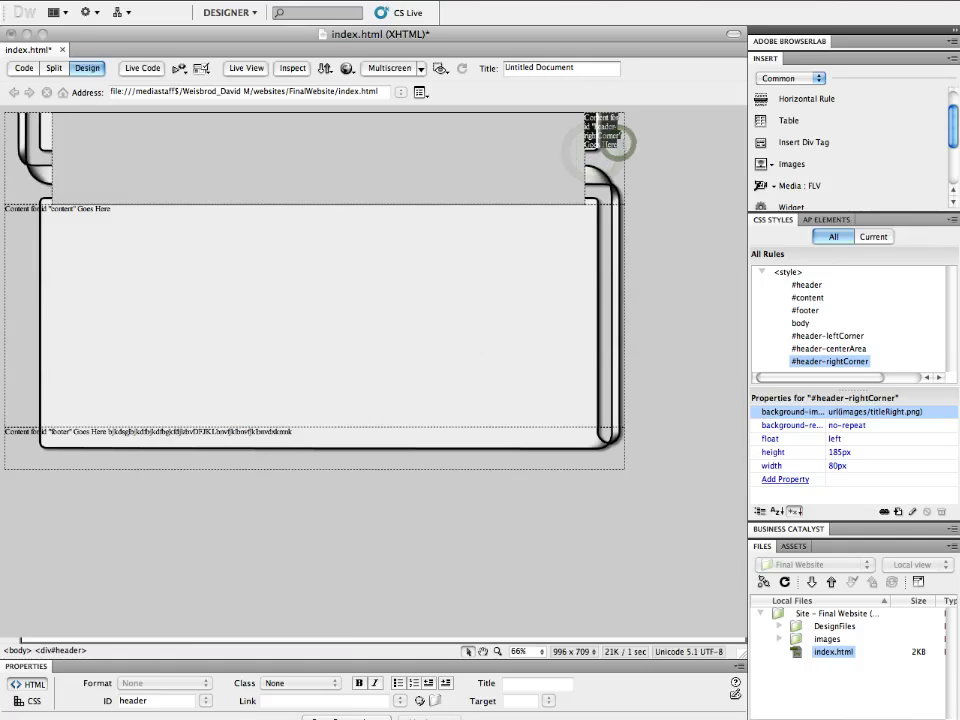
pyautogui.press('BackSpace')
pyautogui.click(605, 155)
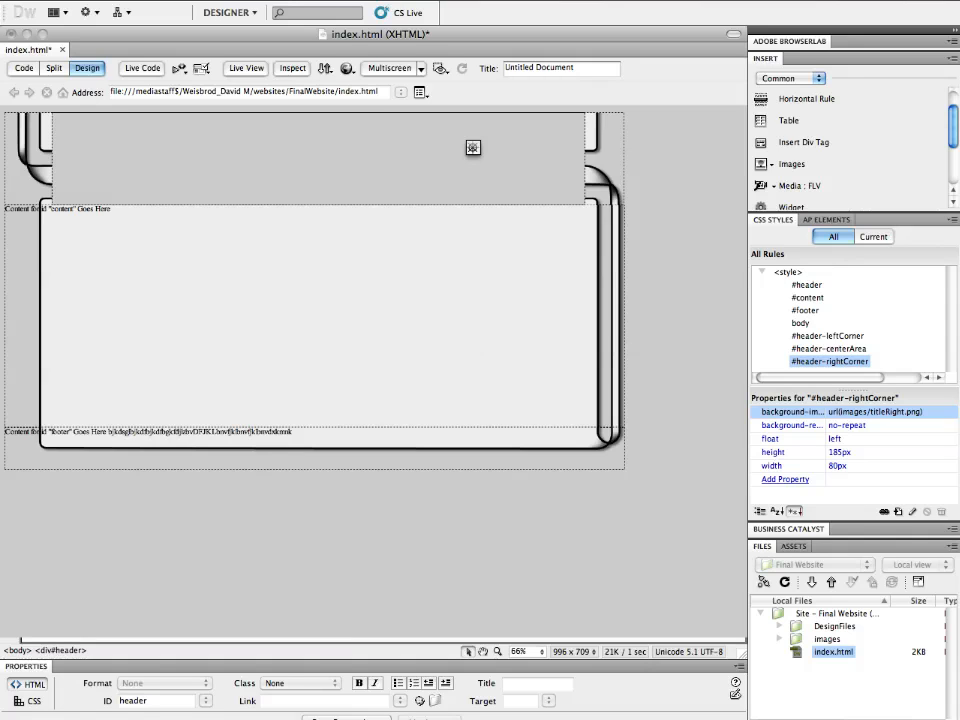
pyautogui.moveTo(257, 714)
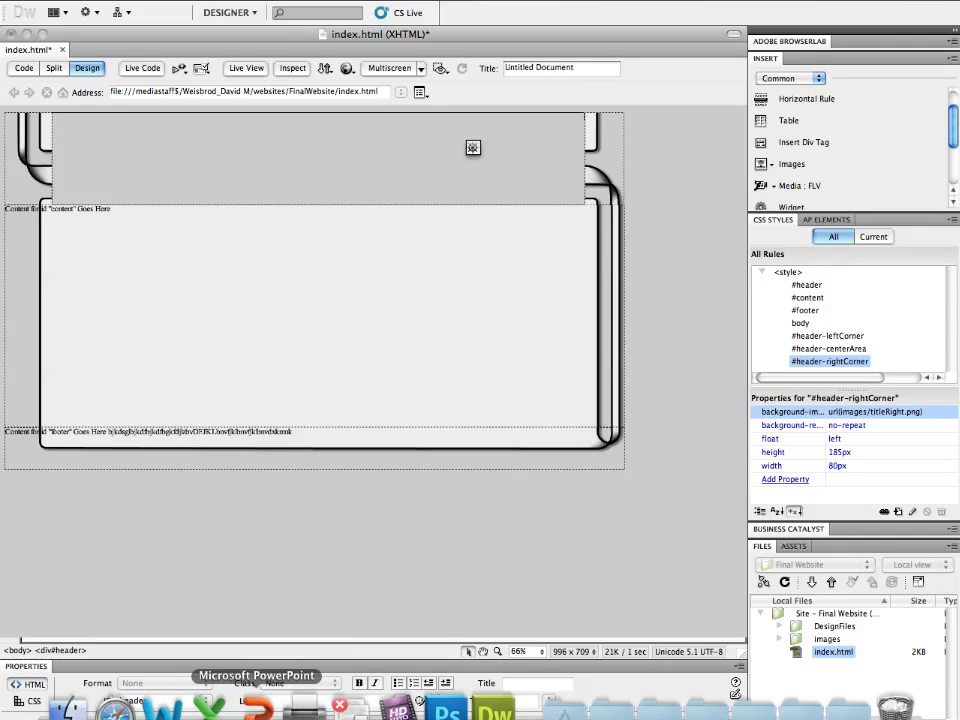
pyautogui.click(447, 708)
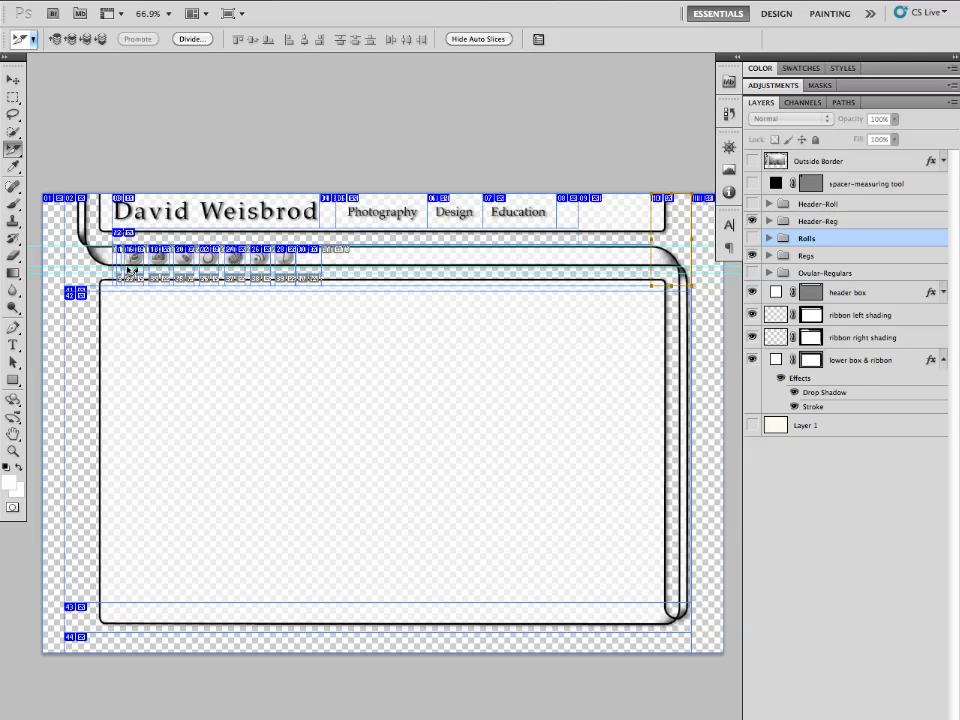
pyautogui.moveTo(210, 708)
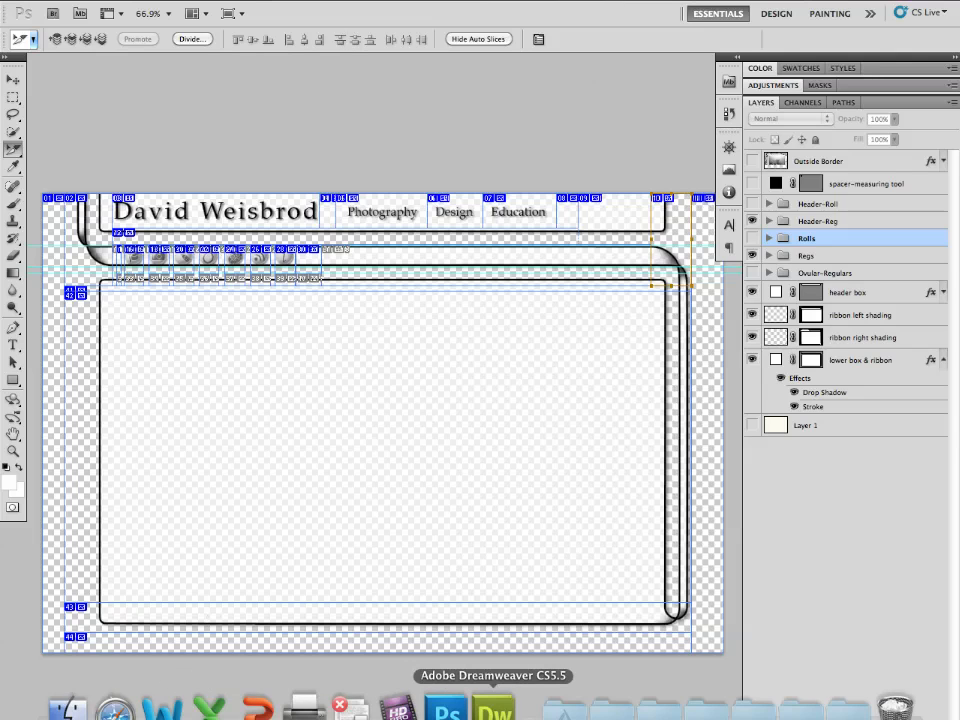
pyautogui.click(493, 708)
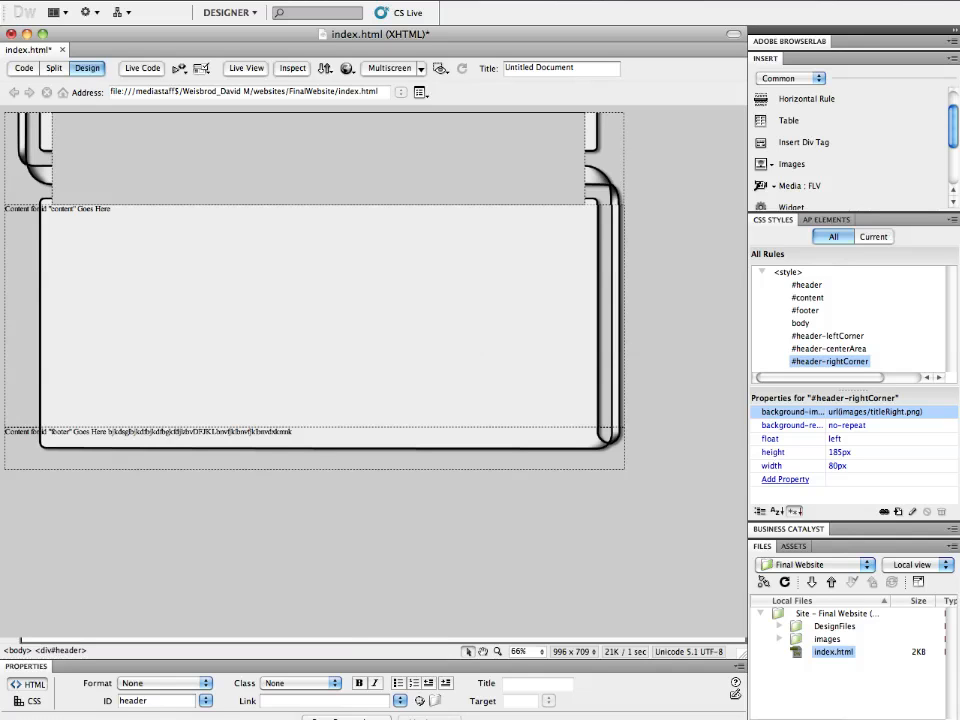
# - Place the cursor in the header's center area and insert a div with ID titleArea, creating a new CSS rule for it
pyautogui.click(126, 140)
pyautogui.click(108, 131)
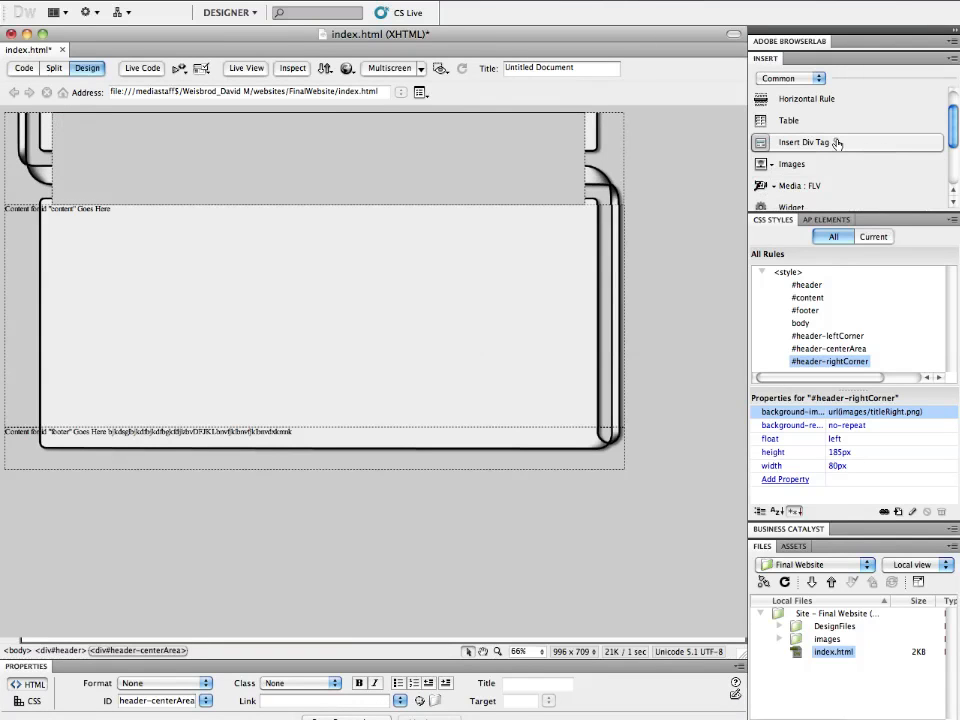
pyautogui.click(837, 143)
pyautogui.click(376, 385)
pyautogui.write('titleArea')
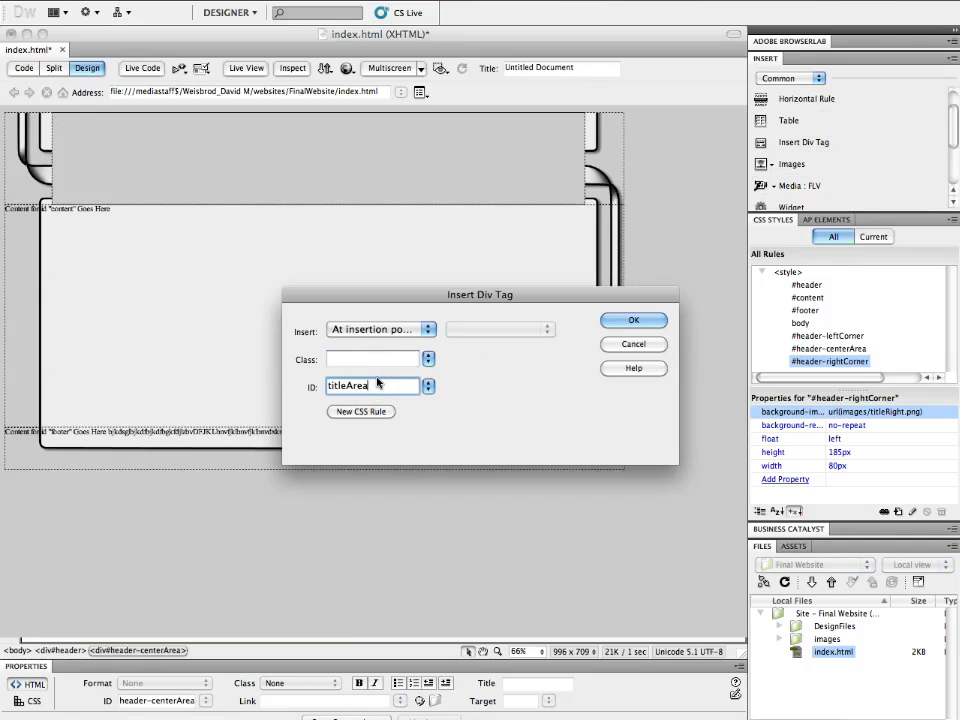
pyautogui.click(380, 415)
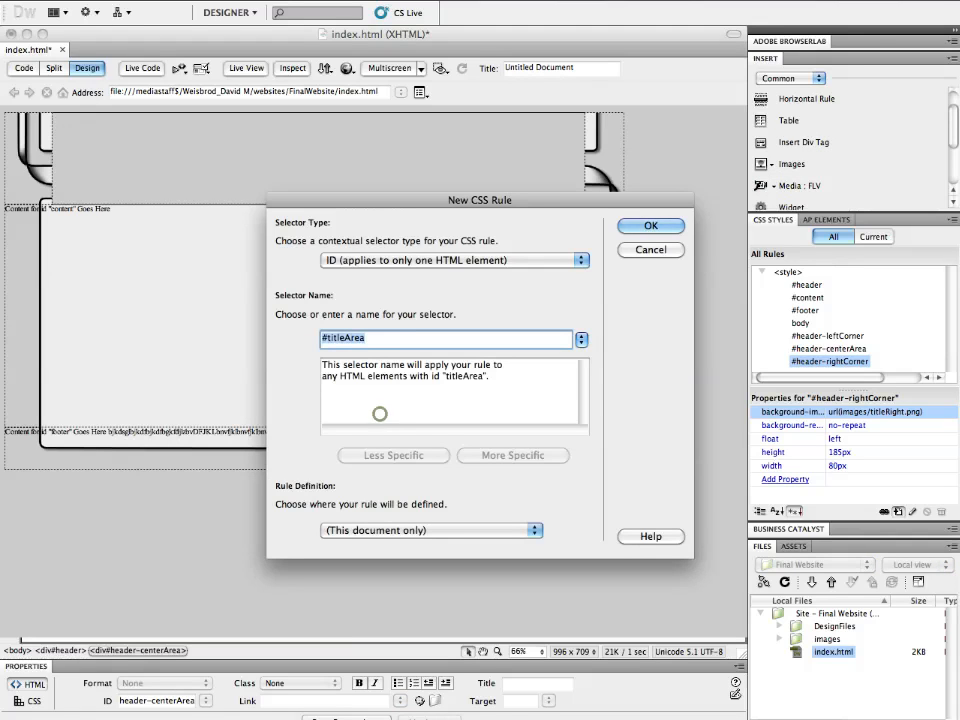
pyautogui.click(672, 226)
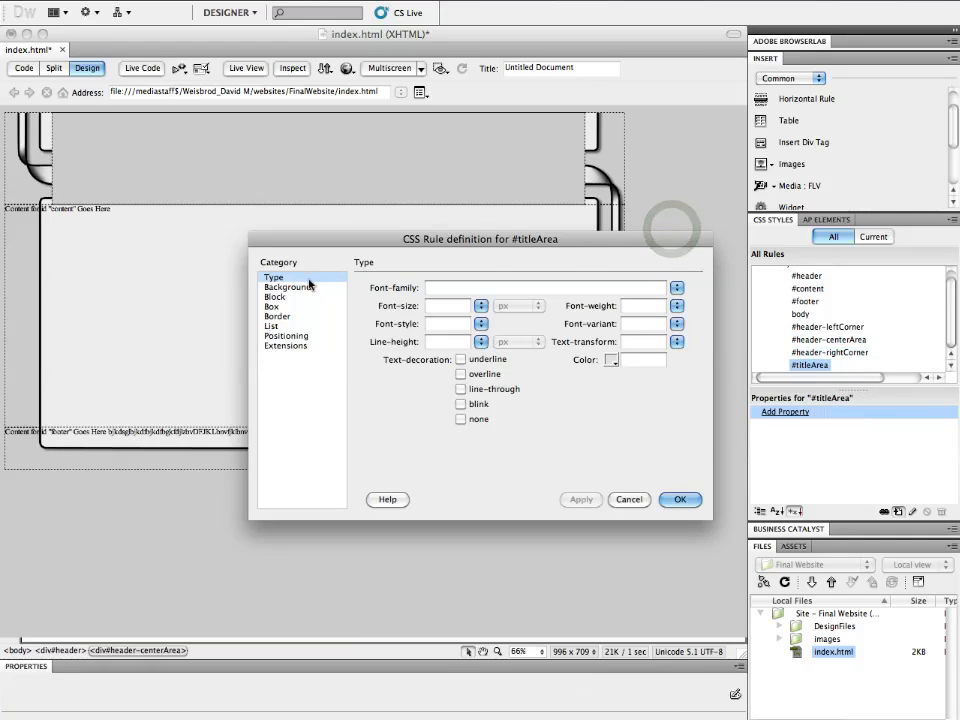
# - Set the titleArea rule's box width to 1075 px and height to 102 px
pyautogui.click(283, 306)
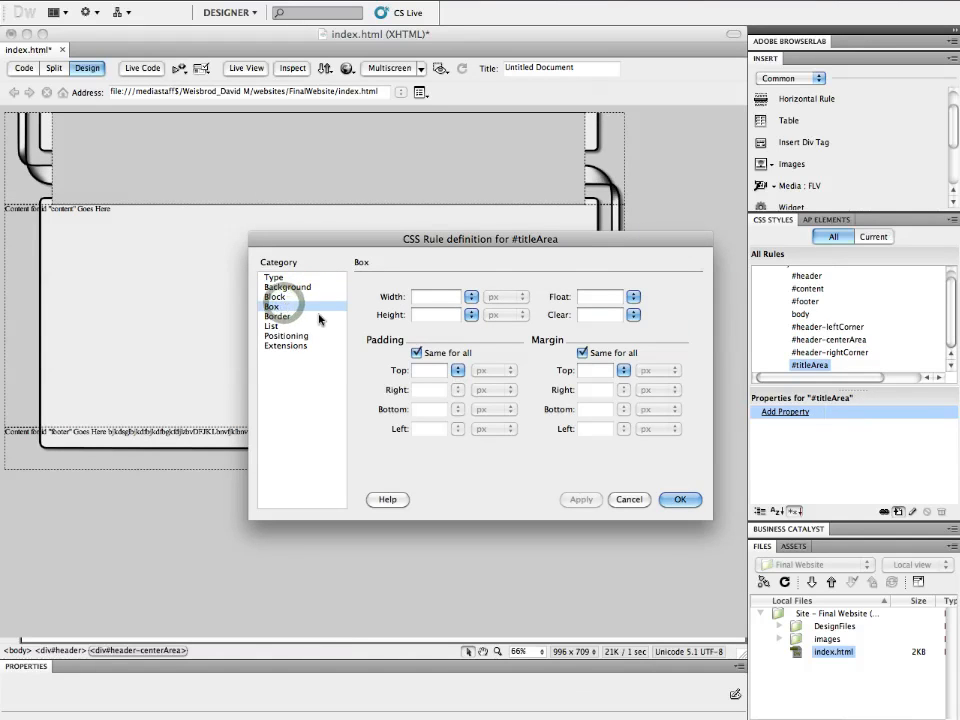
pyautogui.click(431, 297)
pyautogui.write('1075')
pyautogui.press('Tab')
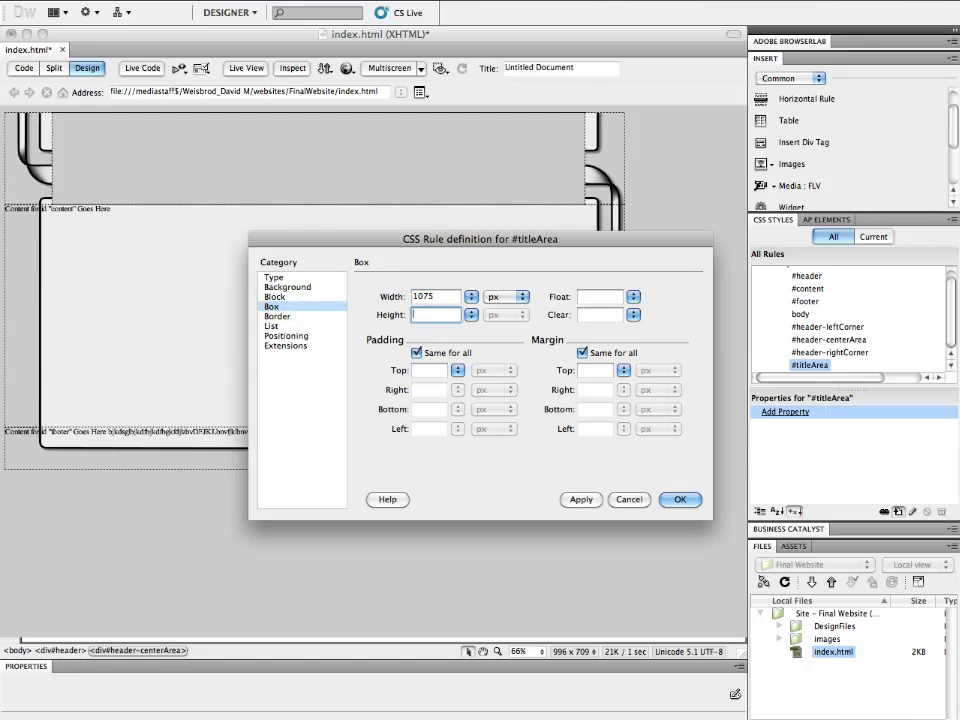
pyautogui.write('102')
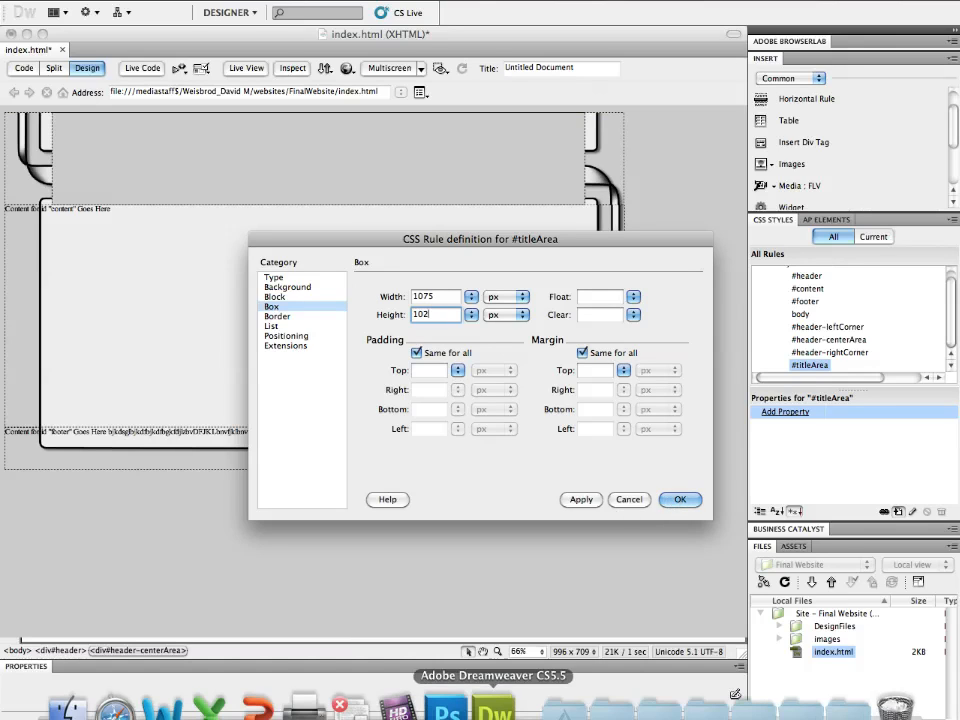
# - Switch to Photoshop and resize the narrow slice near the header's right end
pyautogui.click(452, 701)
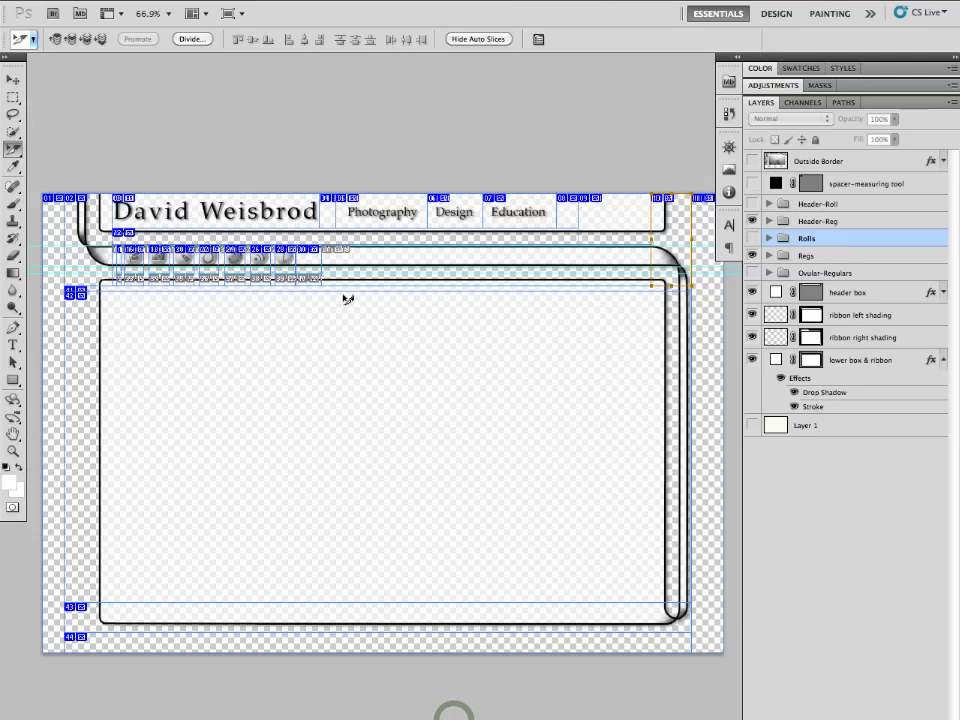
pyautogui.click(601, 223)
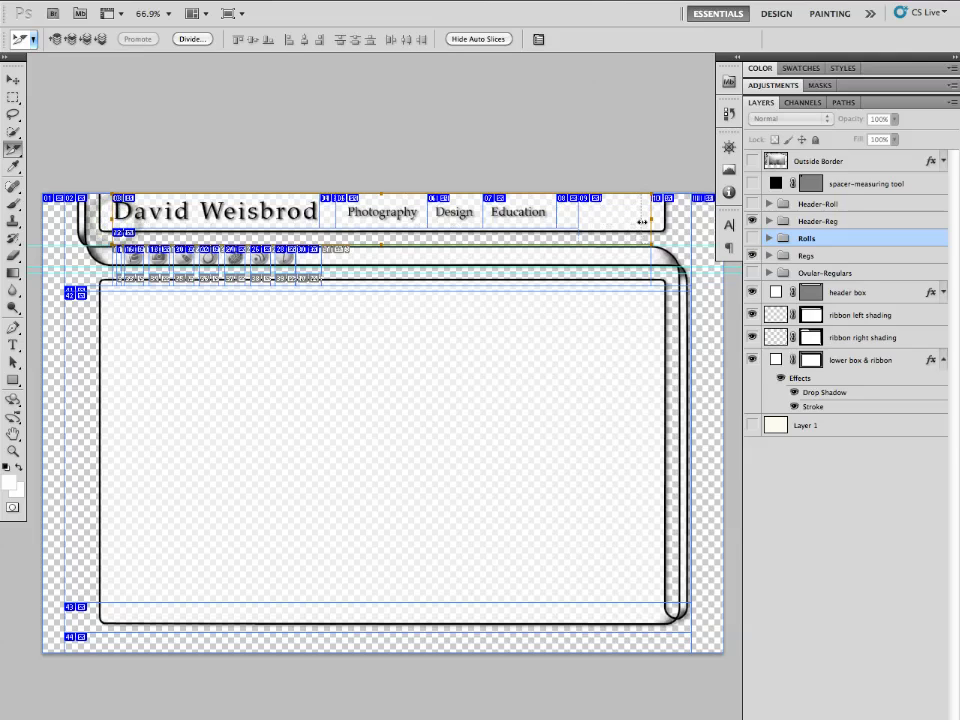
pyautogui.moveTo(641, 222); pyautogui.dragTo(645, 230)
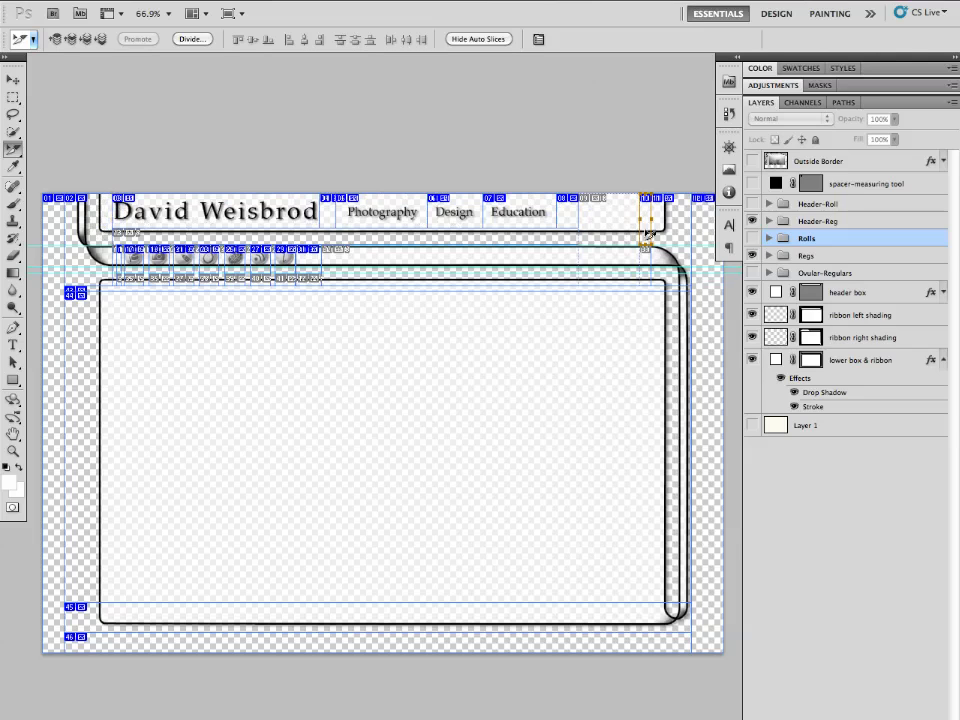
# - Rename that slice titleBackground in its slice options
pyautogui.doubleClick(648, 236)
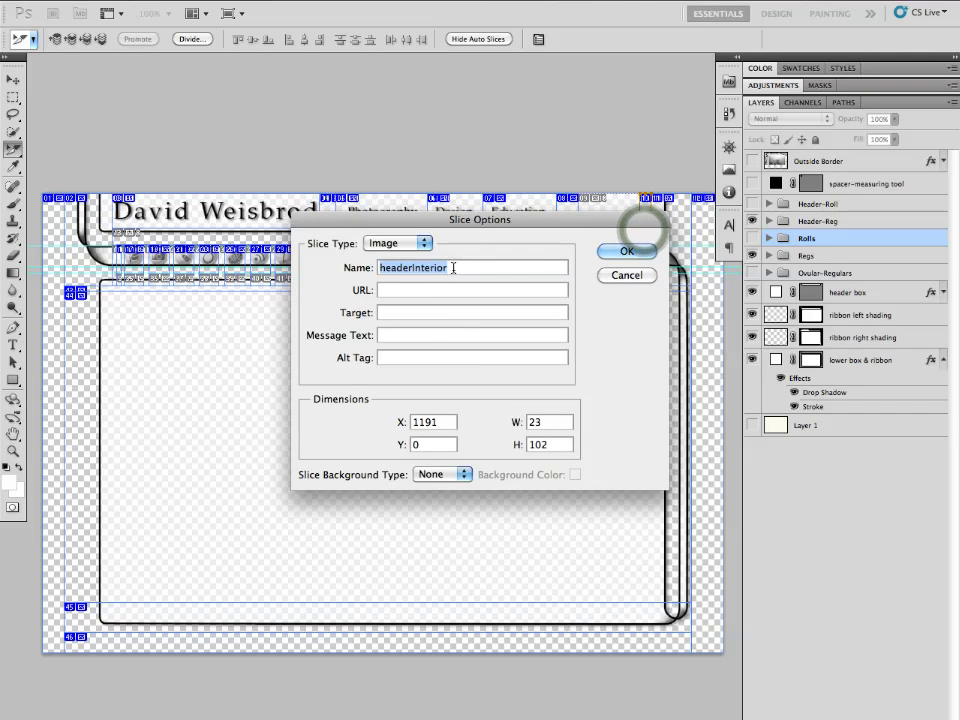
pyautogui.doubleClick(410, 270)
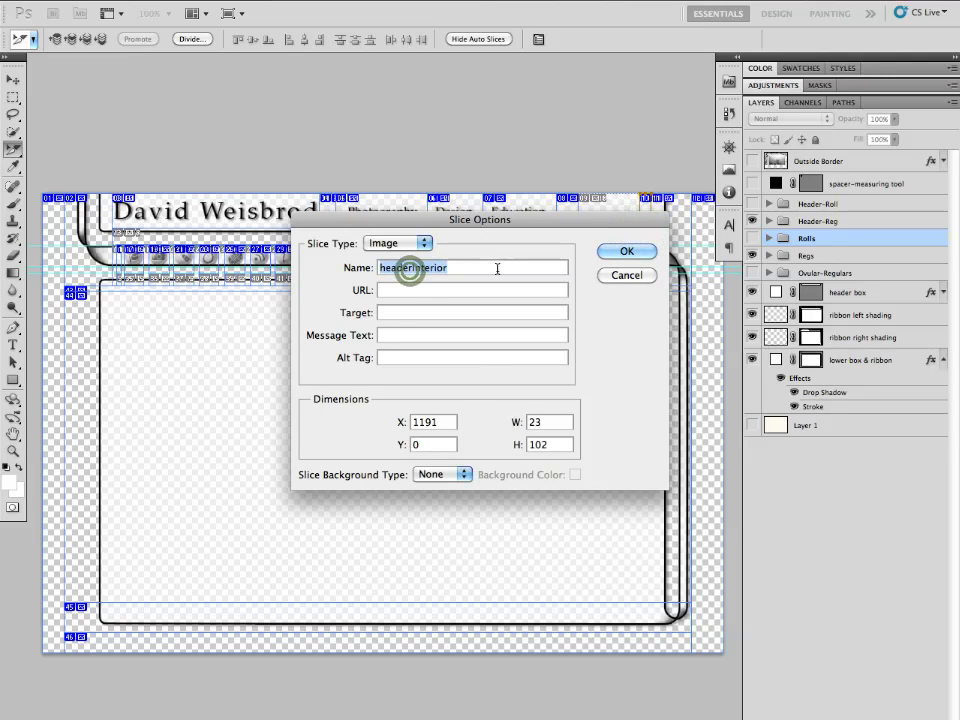
pyautogui.press('Right')
pyautogui.press('BackSpace')
pyautogui.press('BackSpace')
pyautogui.press('BackSpace')
pyautogui.press('BackSpace')
pyautogui.press('BackSpace')
pyautogui.press('BackSpace')
pyautogui.press('BackSpace')
pyautogui.press('BackSpace')
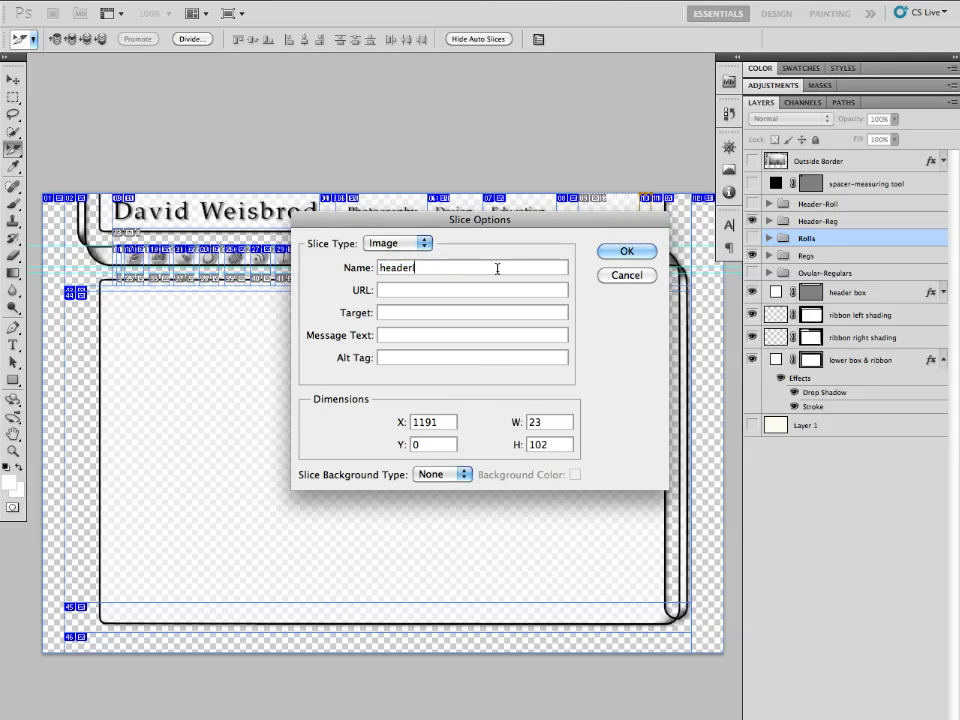
pyautogui.write('Background')
pyautogui.moveTo(413, 268); pyautogui.dragTo(359, 268)
pyautogui.write('title')
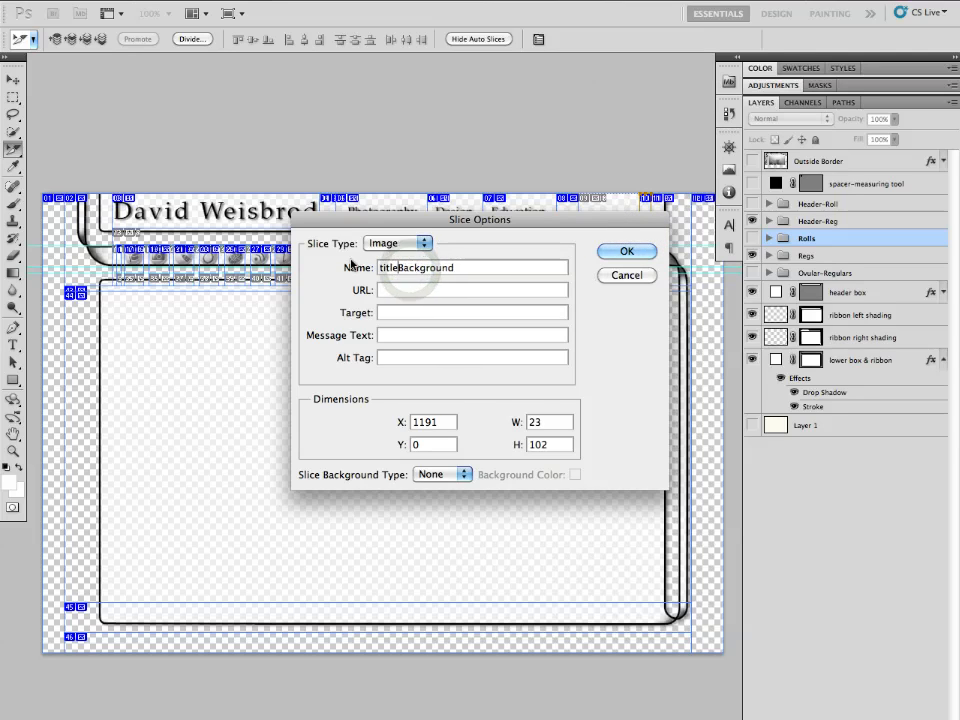
pyautogui.click(627, 251)
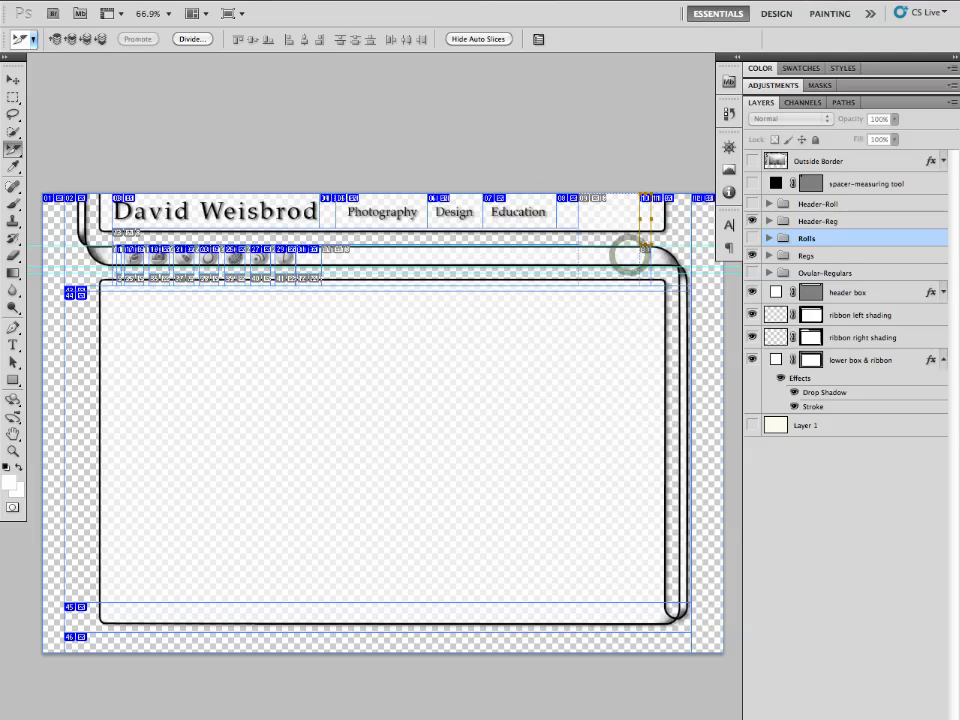
# - Export the selected slice as a PNG-24 image with Save for Web into the FinalWebsite folder
pyautogui.click(139, 252)
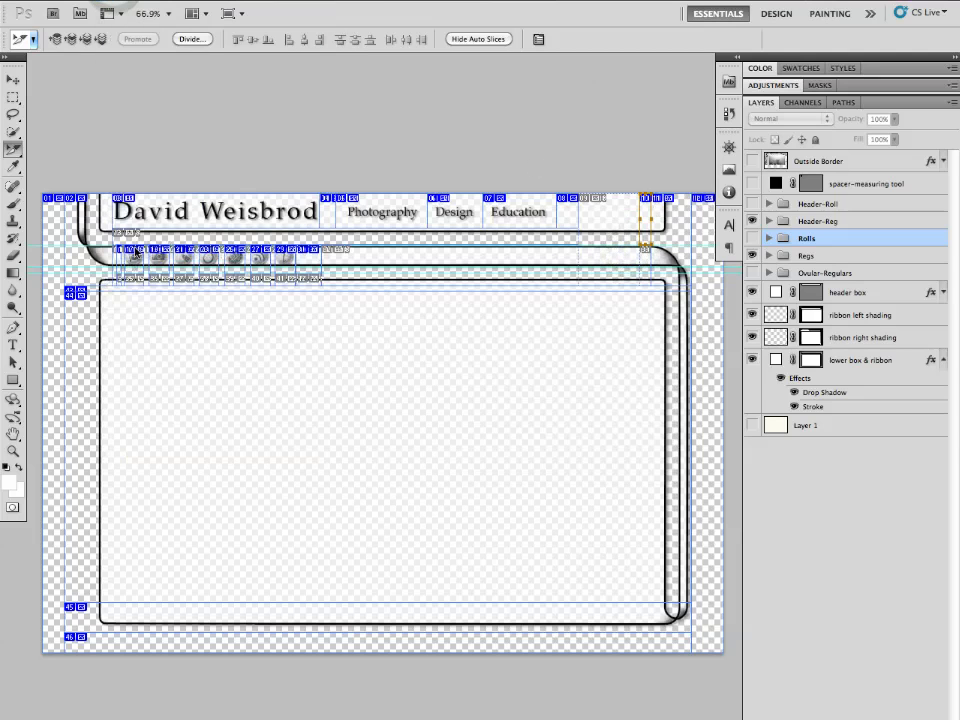
pyautogui.hscroll(8, 446, 249)
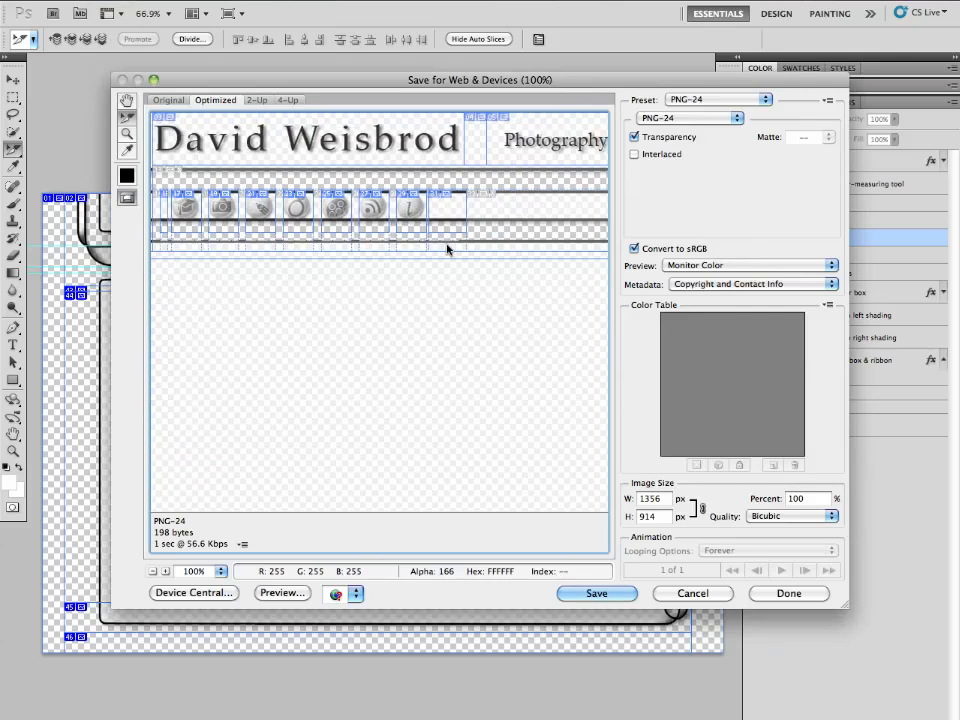
pyautogui.hscroll(10, 446, 249)
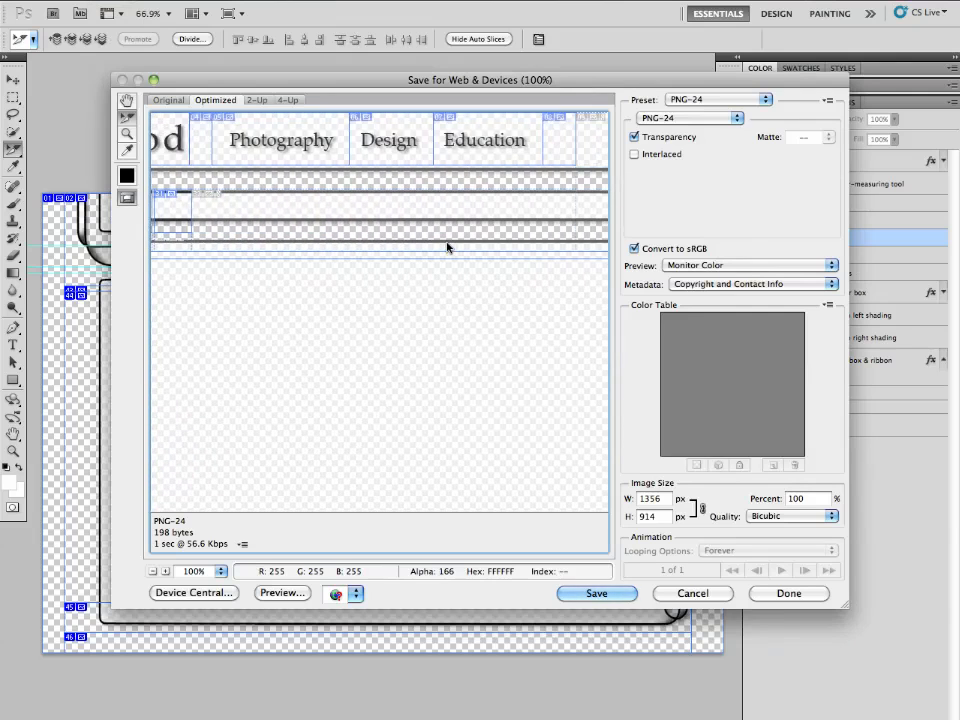
pyautogui.hscroll(2, 447, 248)
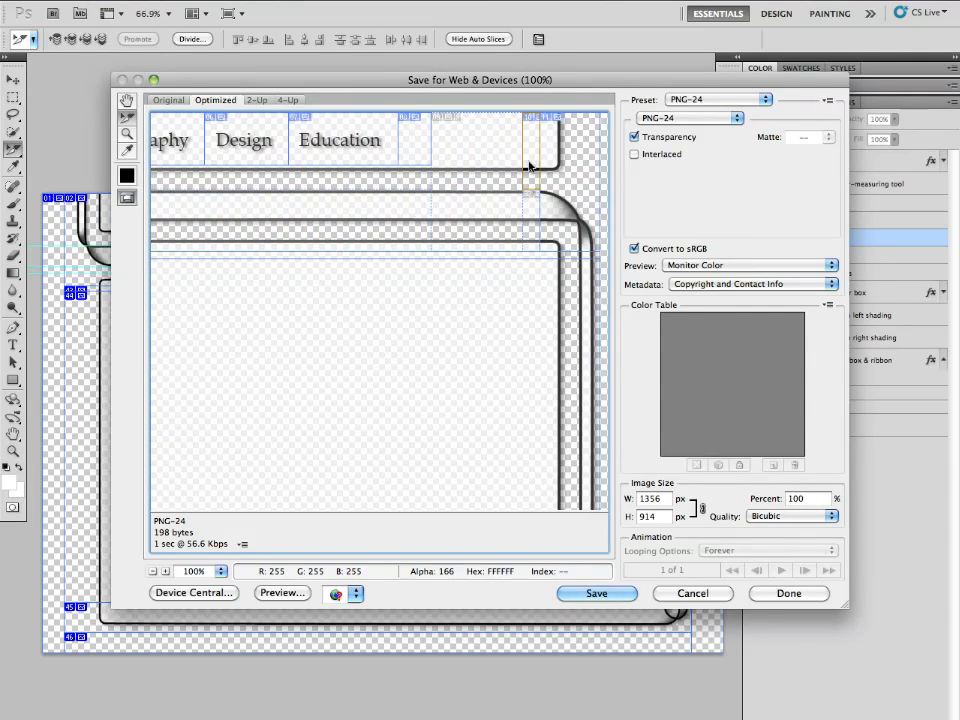
pyautogui.click(600, 594)
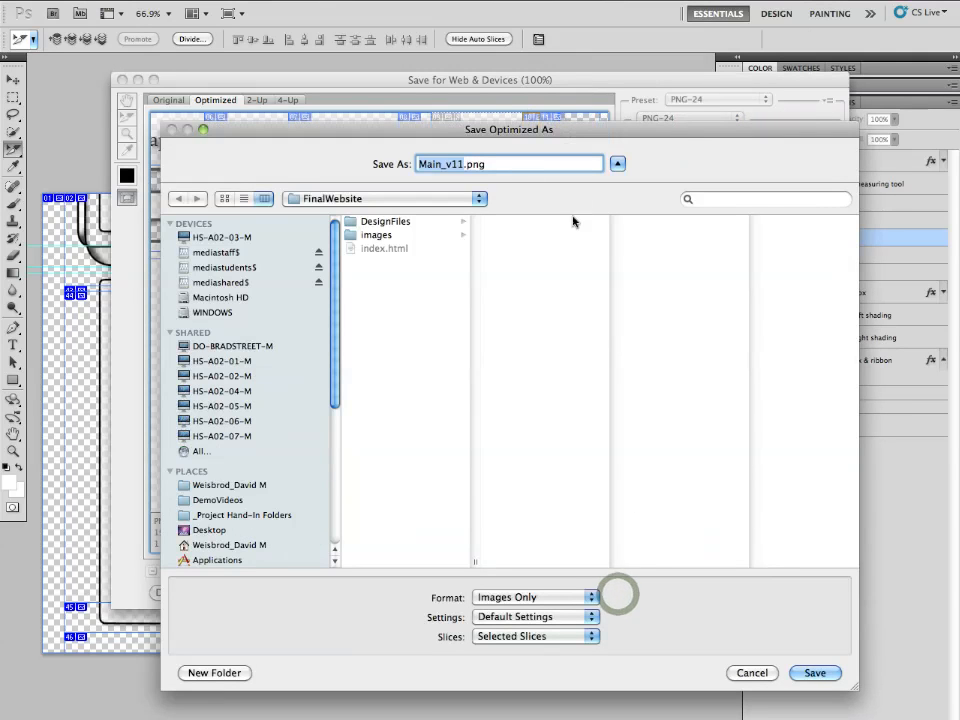
pyautogui.click(814, 673)
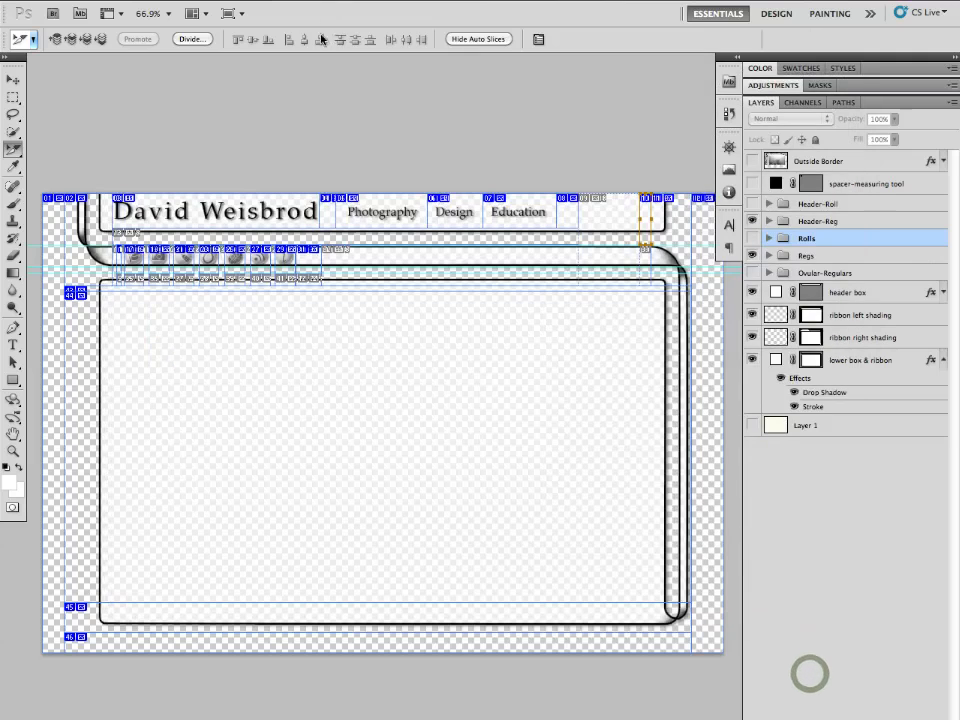
# - Step backward twice to undo the slice edits
pyautogui.click(158, 0)
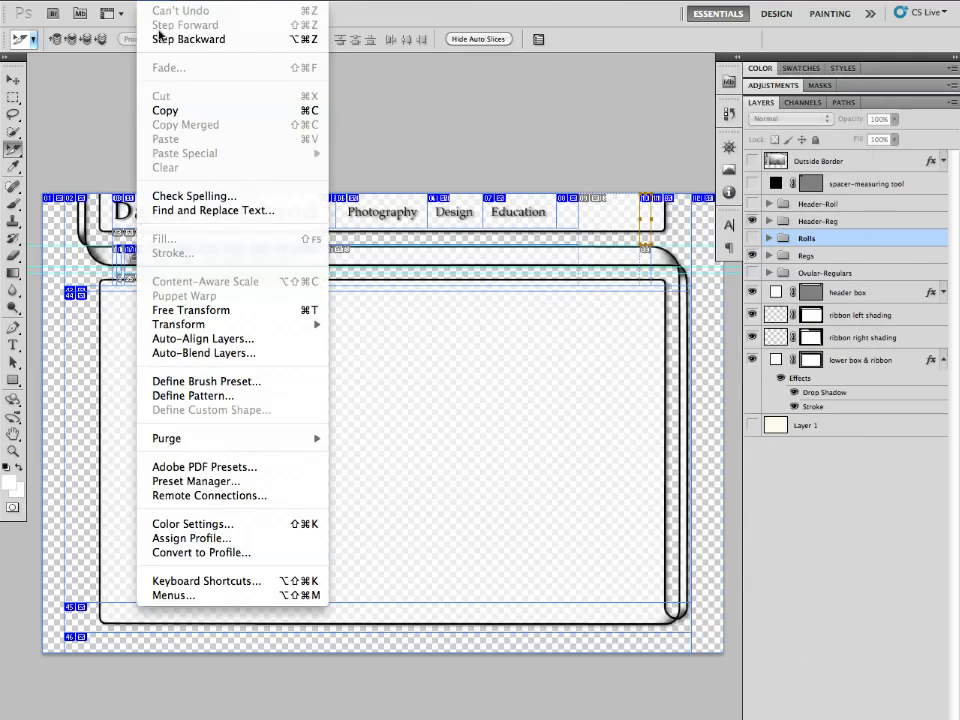
pyautogui.click(159, 38)
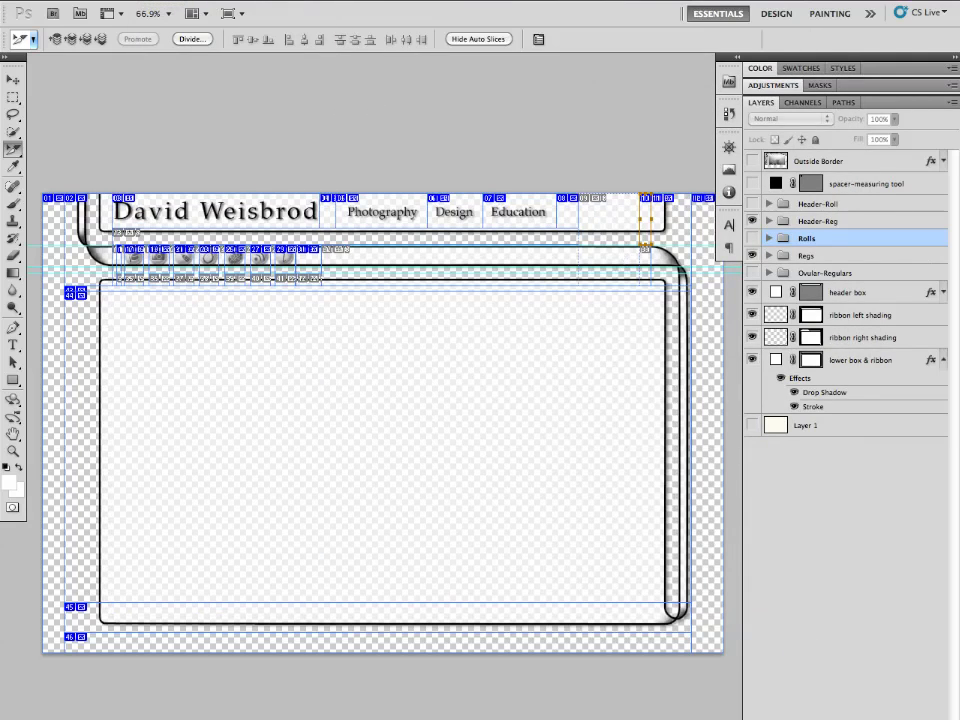
pyautogui.click(158, 0)
pyautogui.click(164, 36)
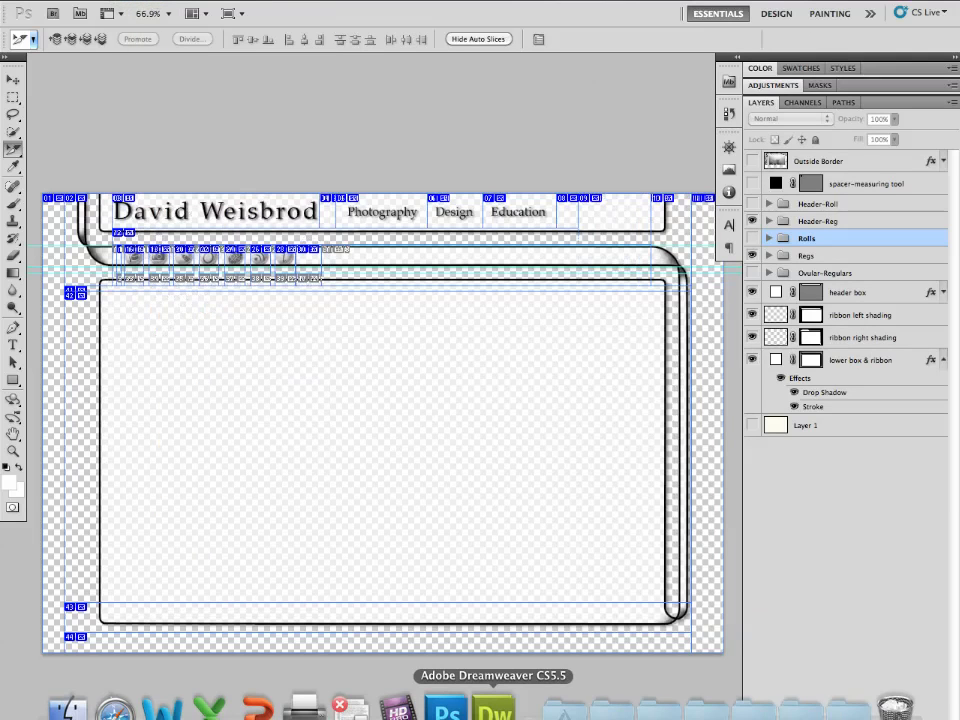
# - Back in Dreamweaver, set the titleArea rule's background image to images/titleBackground.png with no-repeat and finish the rule
pyautogui.click(494, 708)
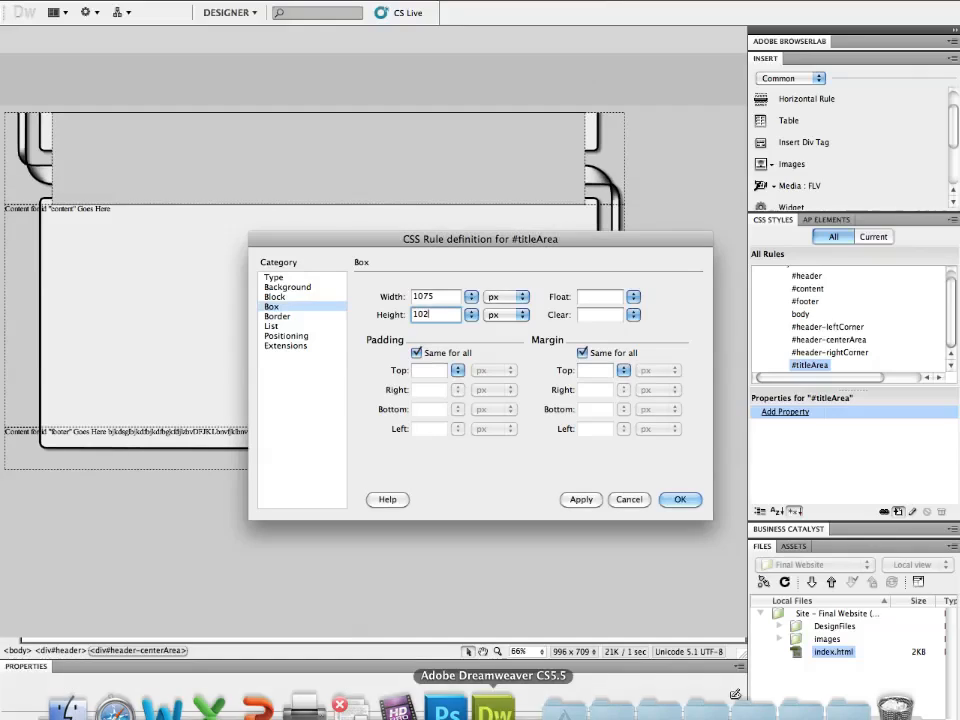
pyautogui.click(288, 287)
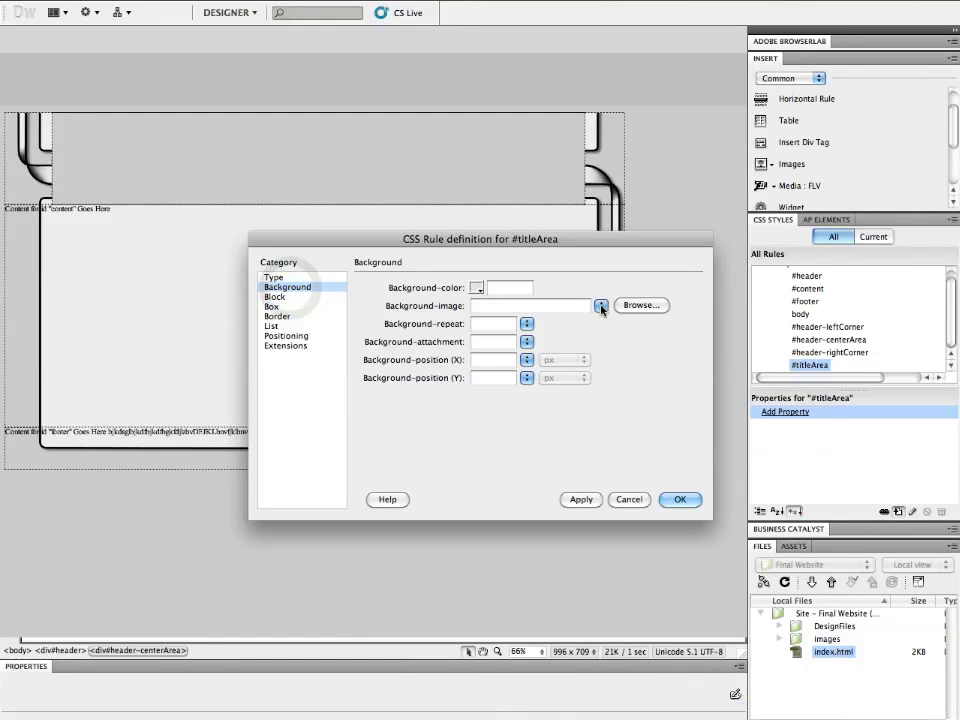
pyautogui.click(640, 305)
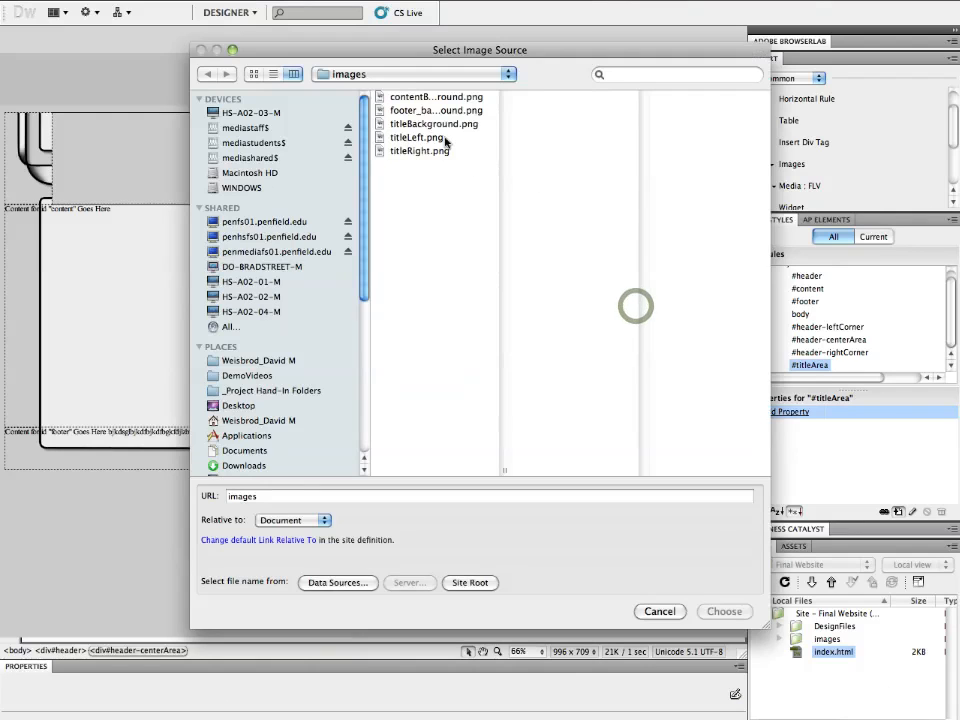
pyautogui.click(447, 123)
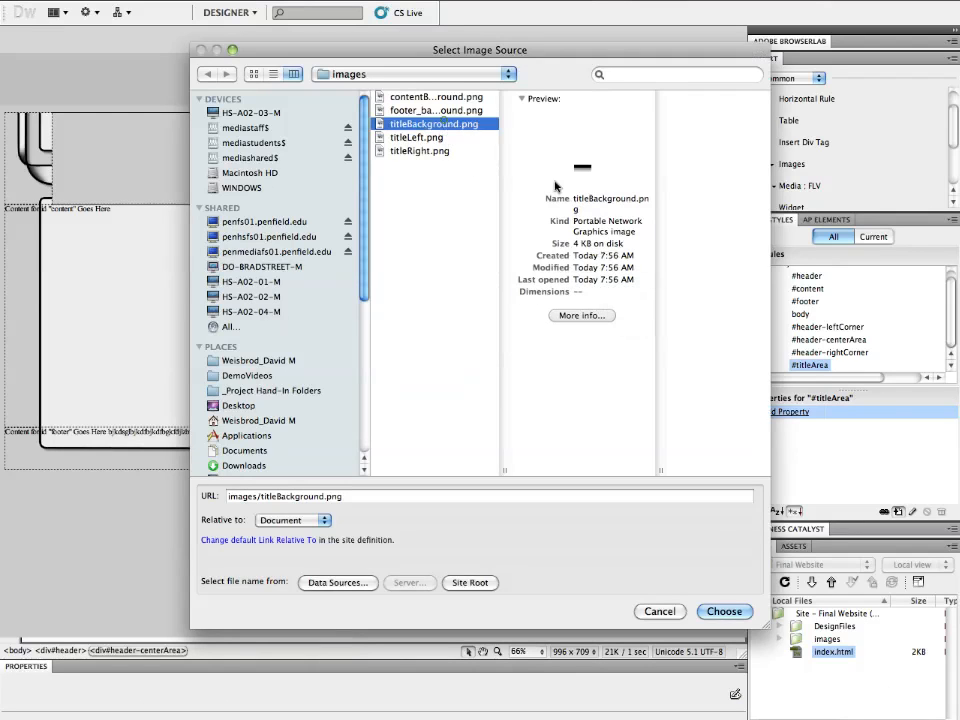
pyautogui.click(735, 612)
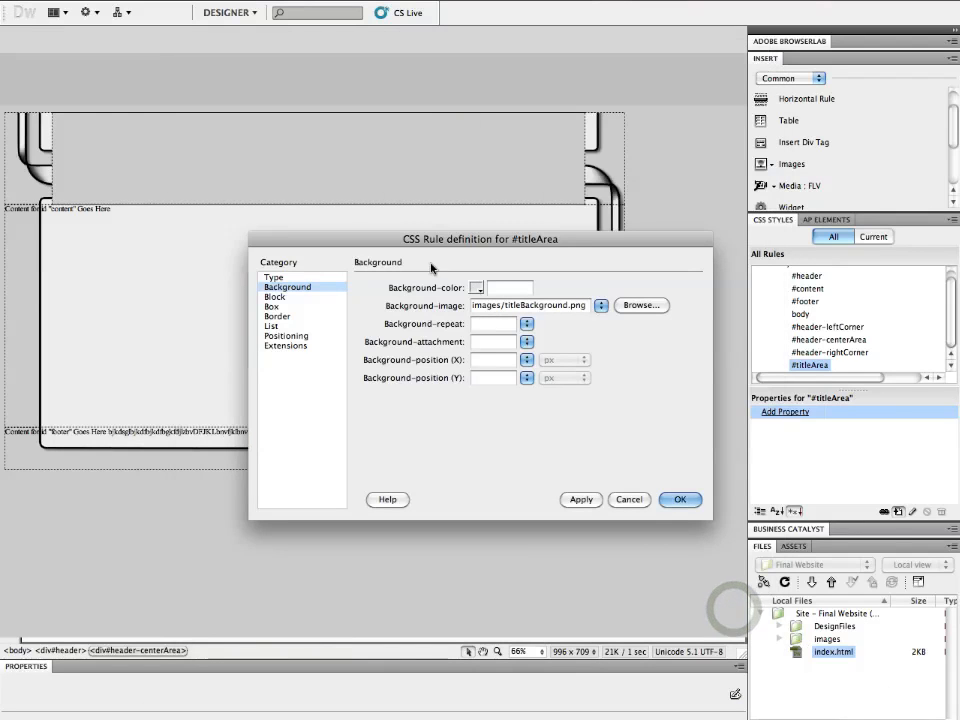
pyautogui.click(526, 324)
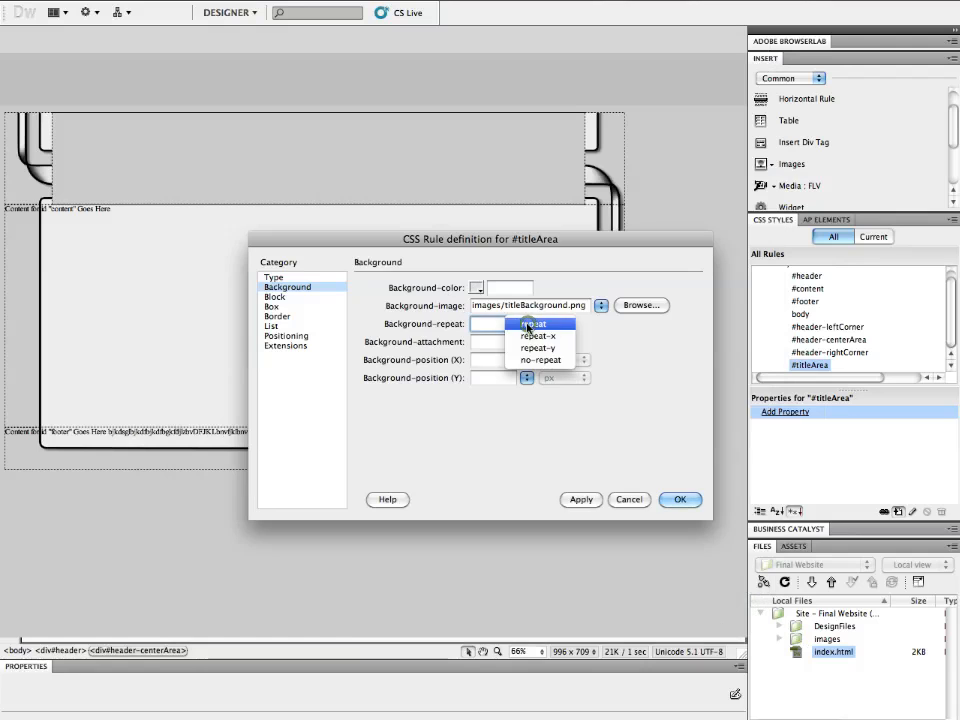
pyautogui.click(535, 360)
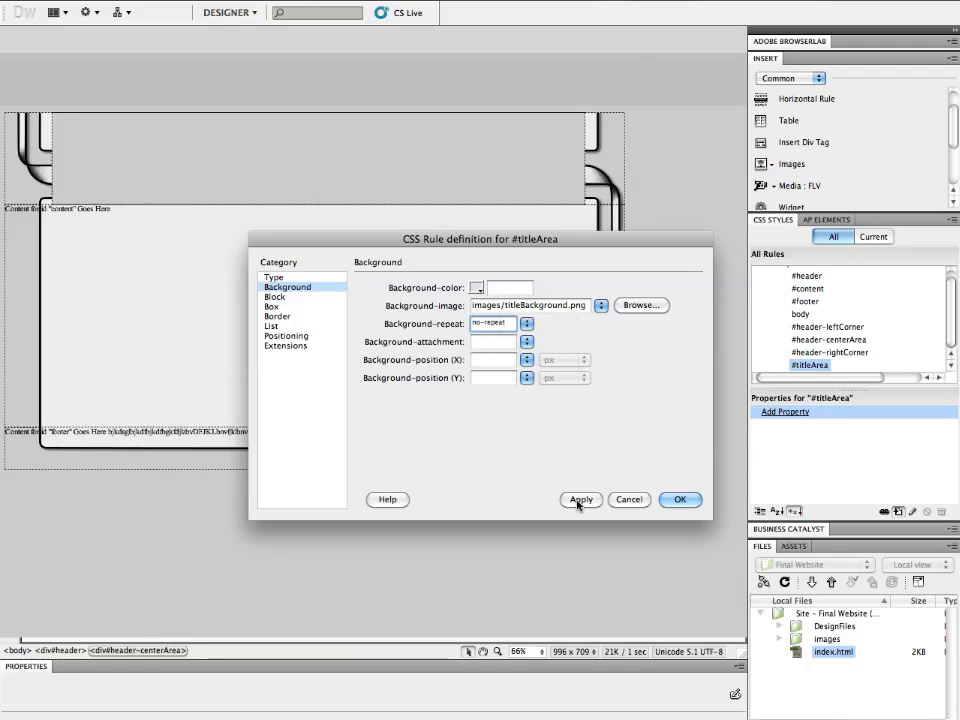
pyautogui.click(676, 501)
pyautogui.click(653, 322)
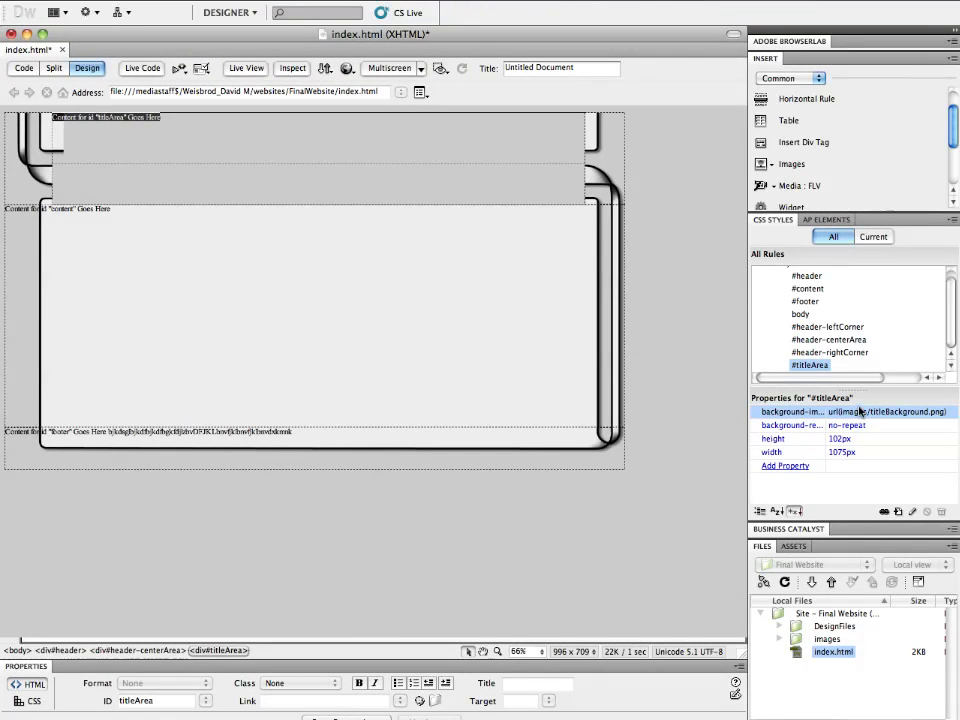
# - Edit the titleArea rule to set its background repeat to repeat-x
pyautogui.doubleClick(800, 366)
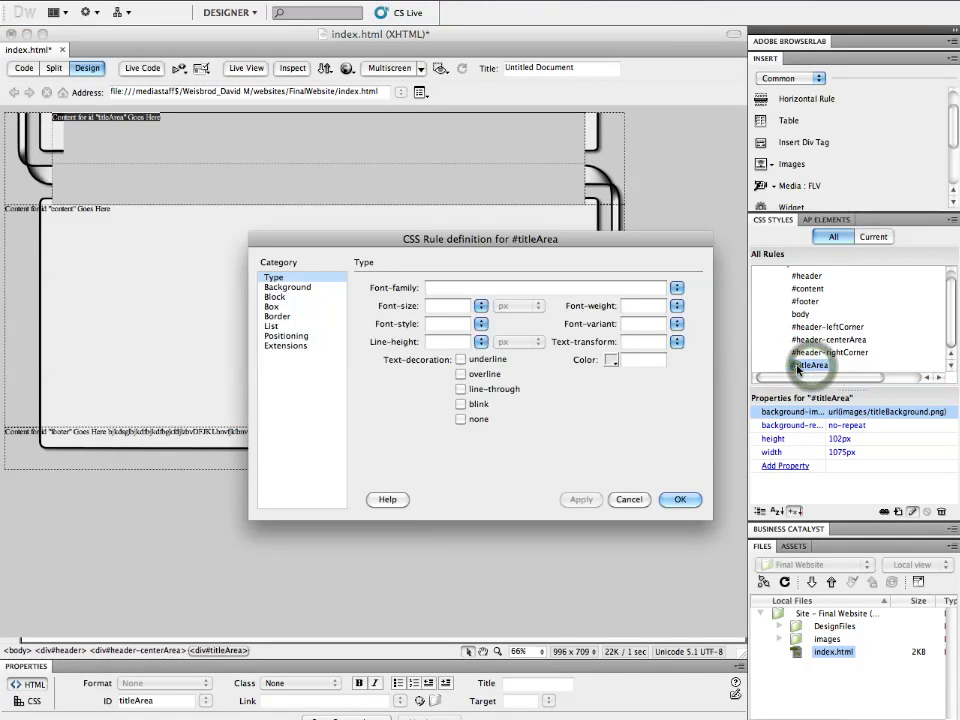
pyautogui.click(275, 306)
pyautogui.click(286, 287)
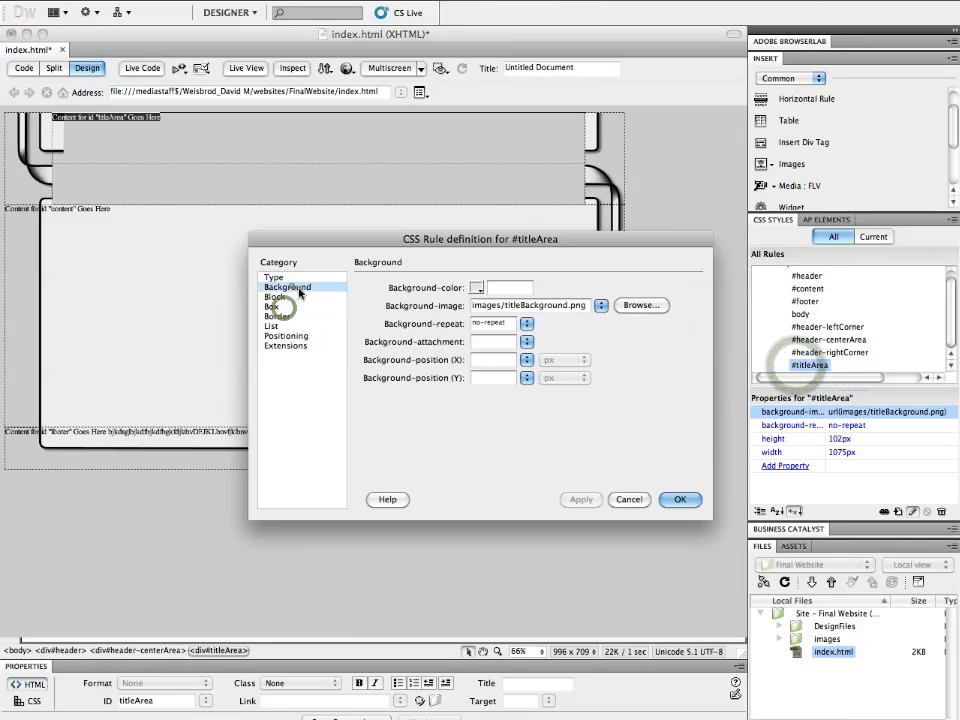
pyautogui.click(524, 324)
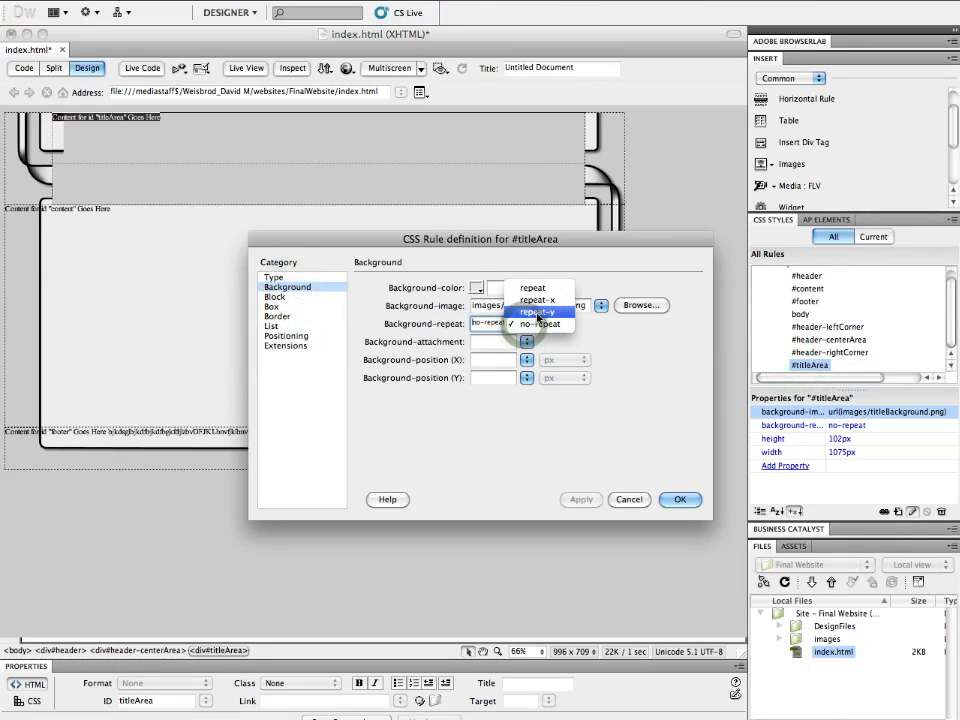
pyautogui.click(537, 300)
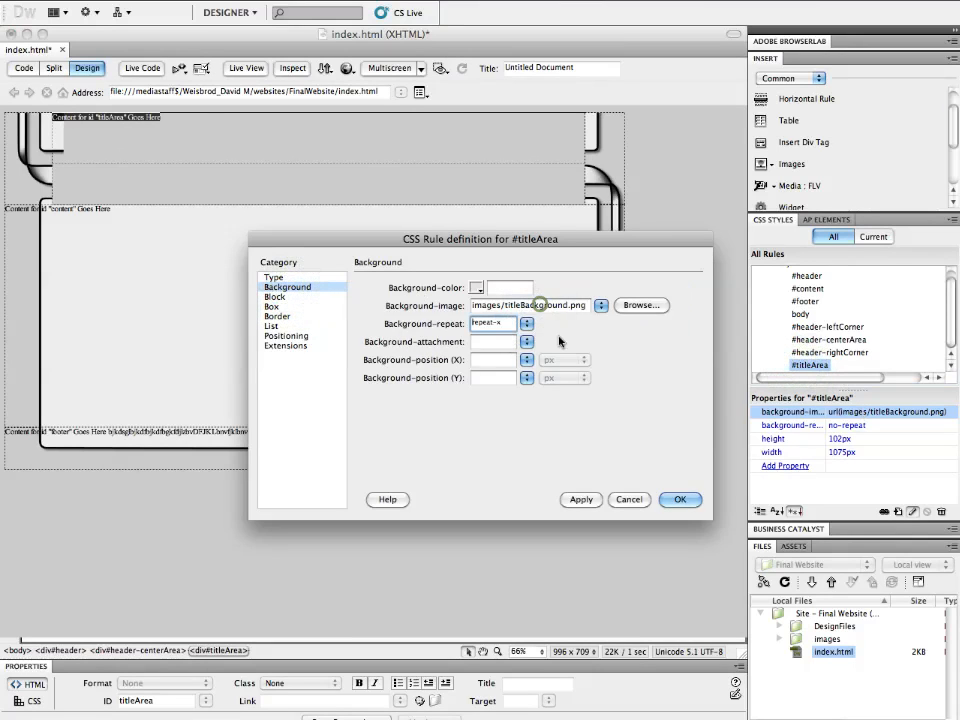
pyautogui.click(581, 499)
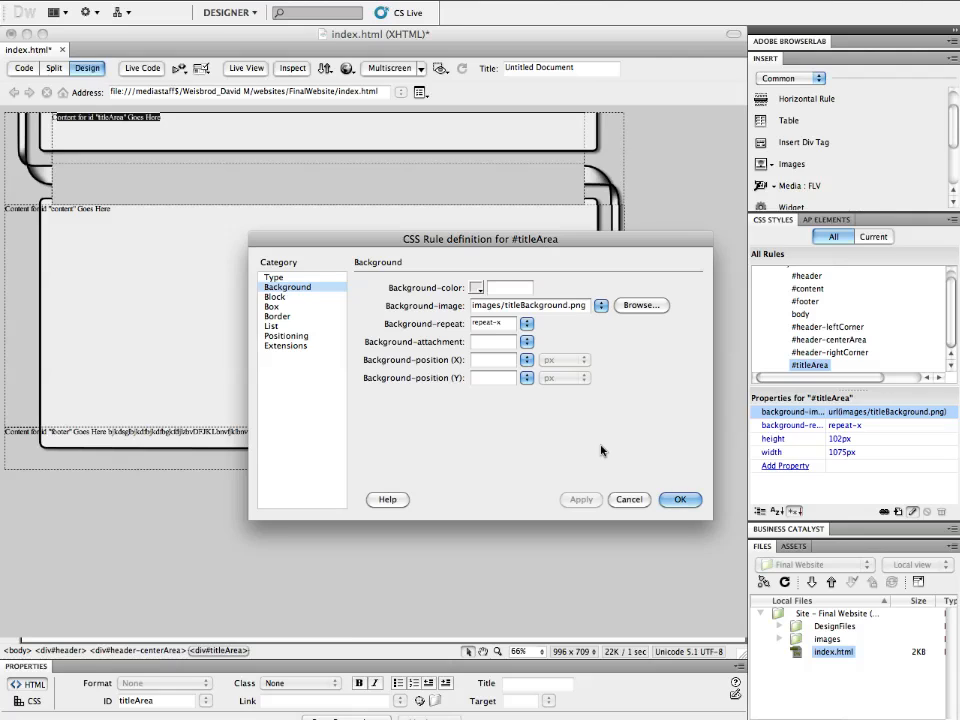
pyautogui.click(680, 499)
# - Delete the placeholder text inside the titleArea div
pyautogui.click(165, 133)
pyautogui.hotkey('ctrl', 'a')
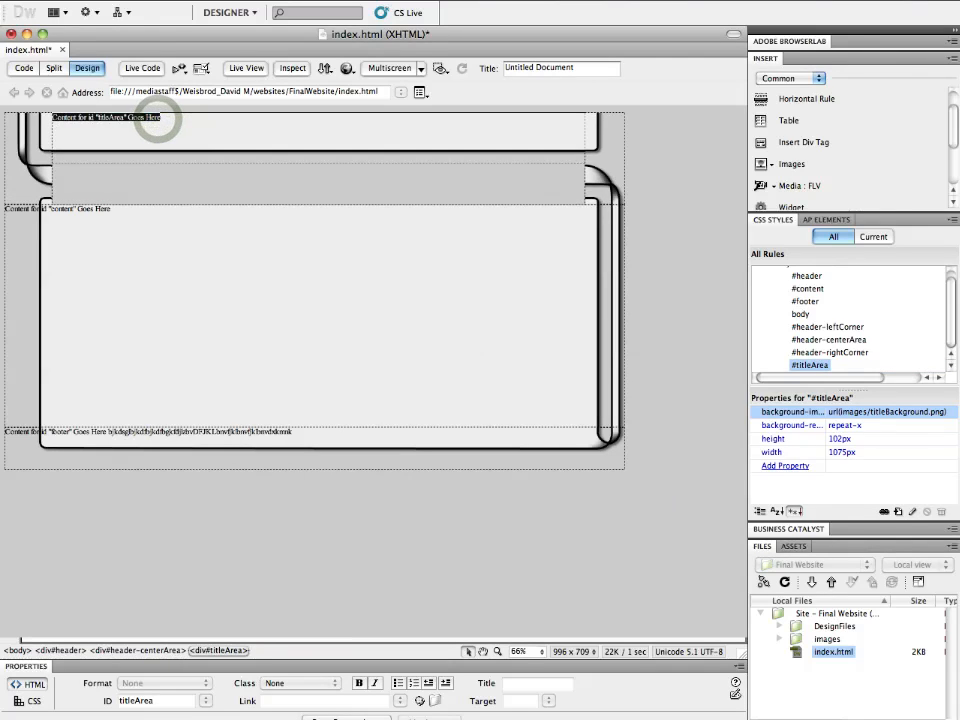
pyautogui.press('Delete')
pyautogui.click(180, 177)
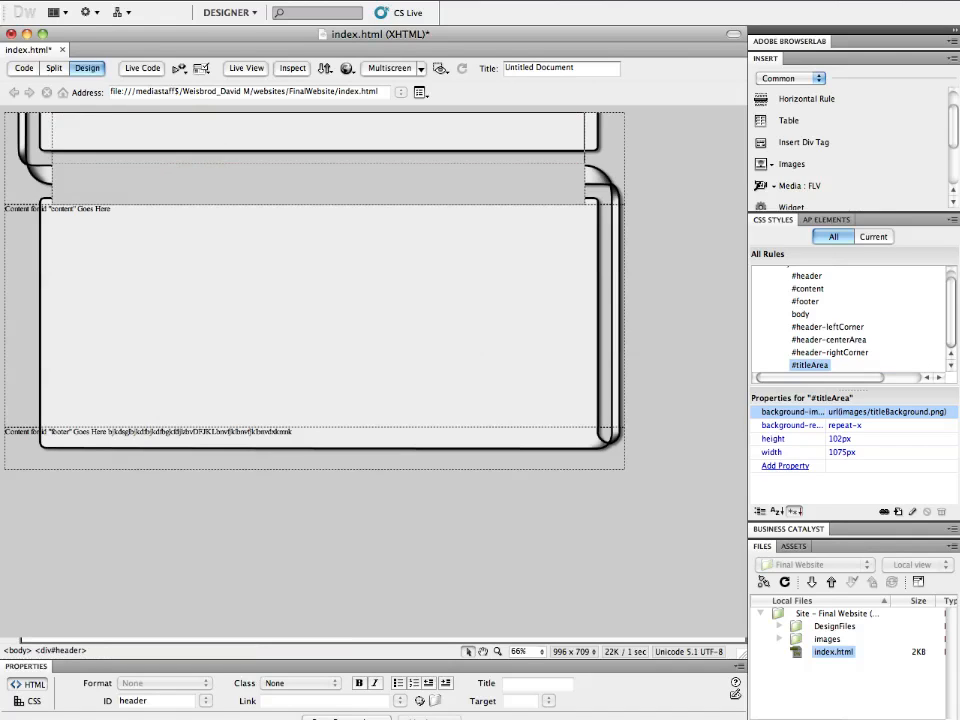
pyautogui.click(225, 187)
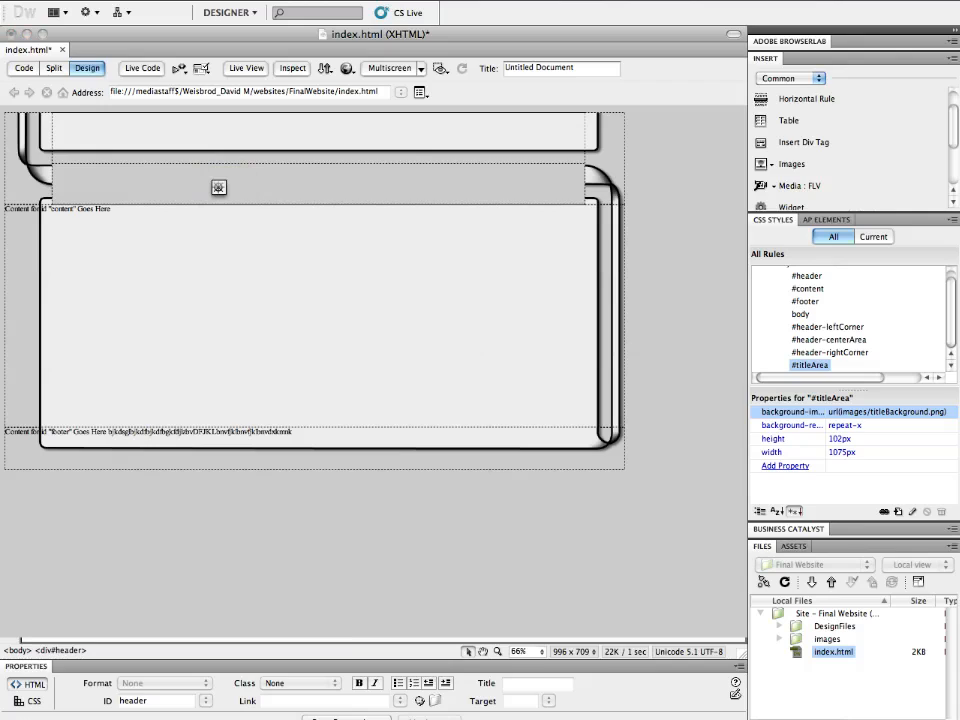
pyautogui.click(225, 187)
pyautogui.click(183, 181)
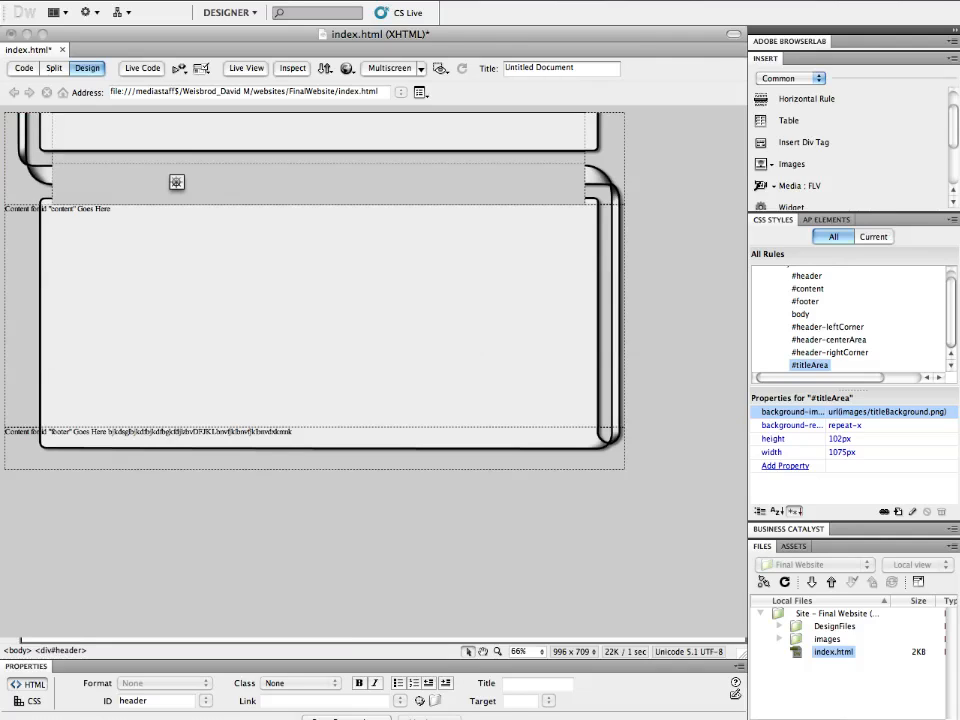
pyautogui.click(505, 180)
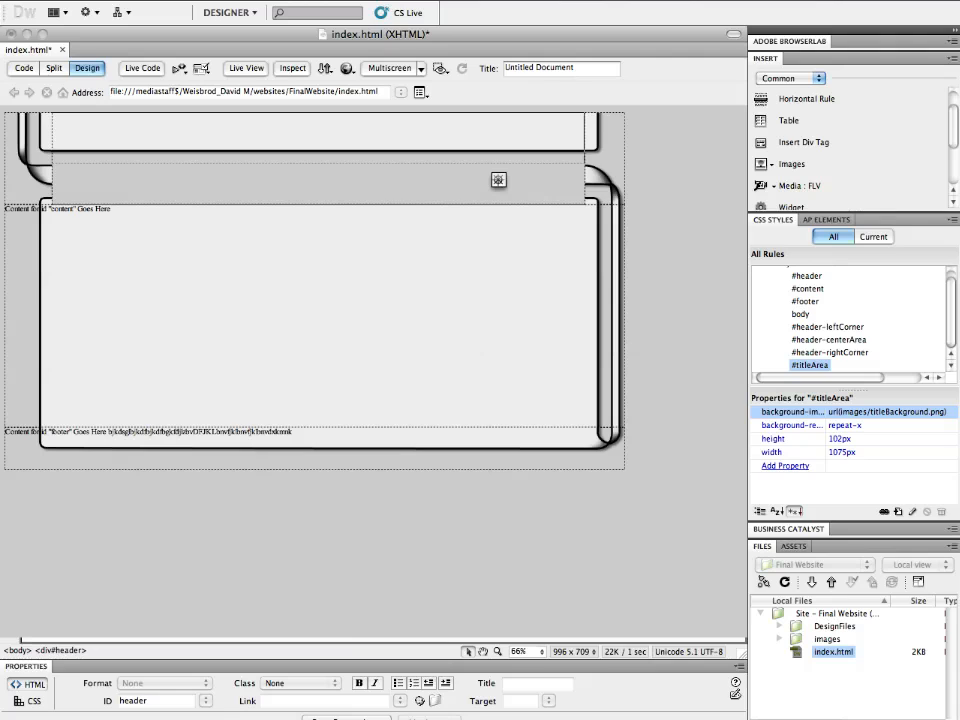
pyautogui.click(394, 182)
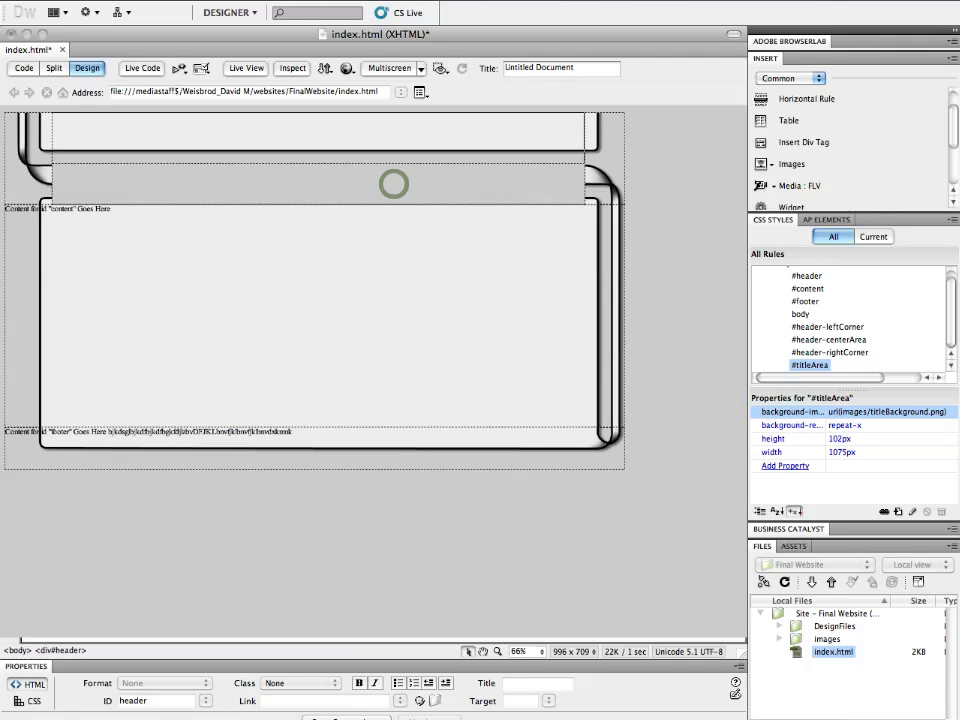
# - Switch to Photoshop and inspect the slice options of the navigation bar slices
pyautogui.click(447, 708)
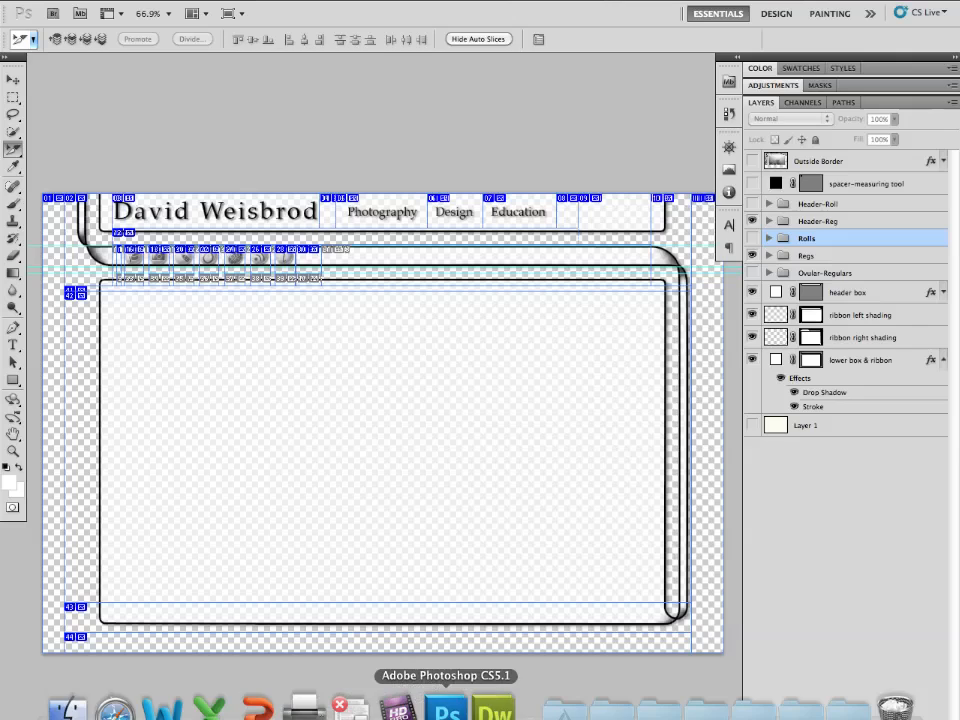
pyautogui.click(615, 256)
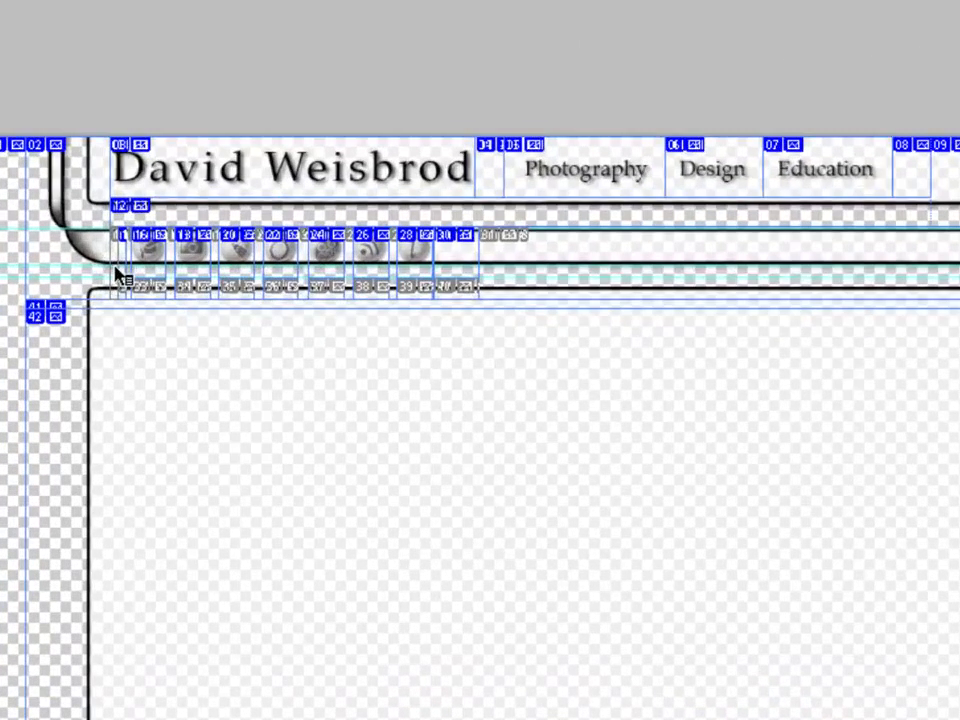
pyautogui.doubleClick(118, 275)
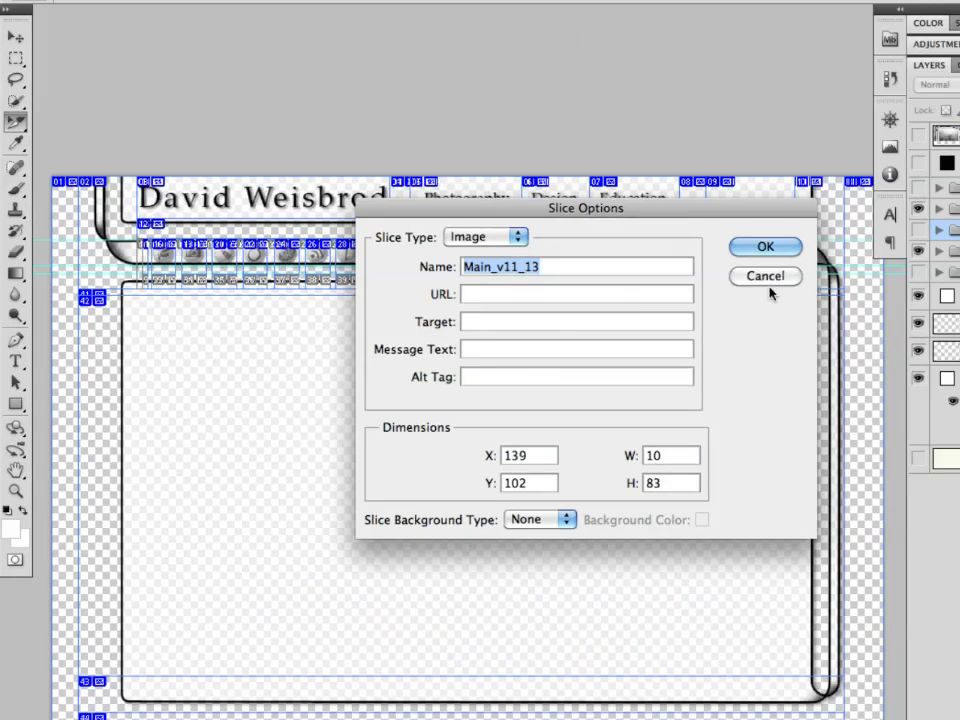
pyautogui.click(769, 285)
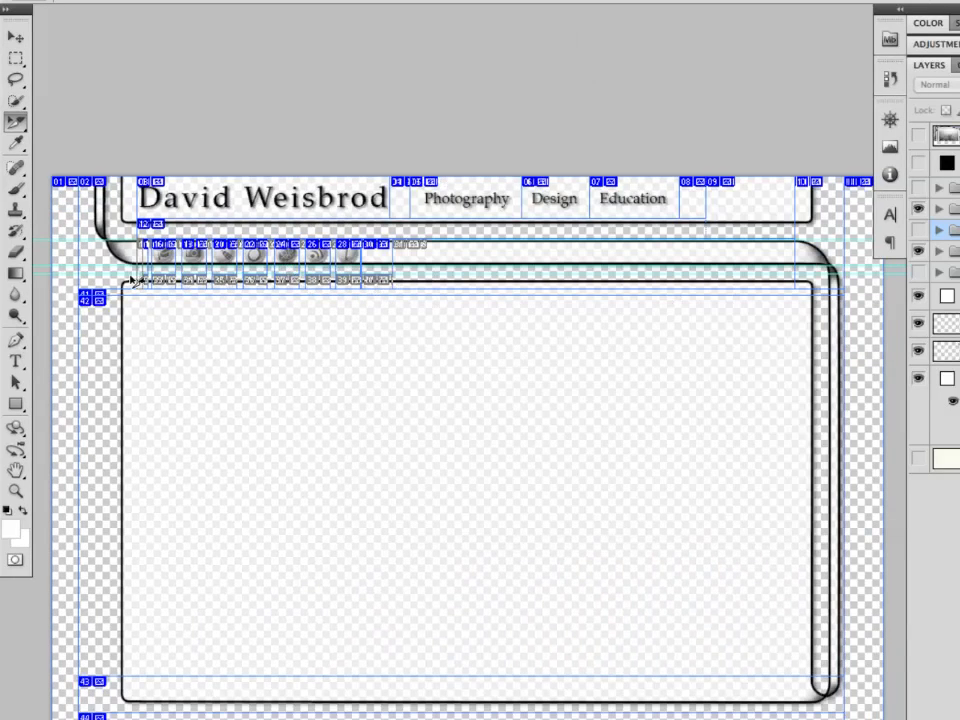
pyautogui.doubleClick(416, 276)
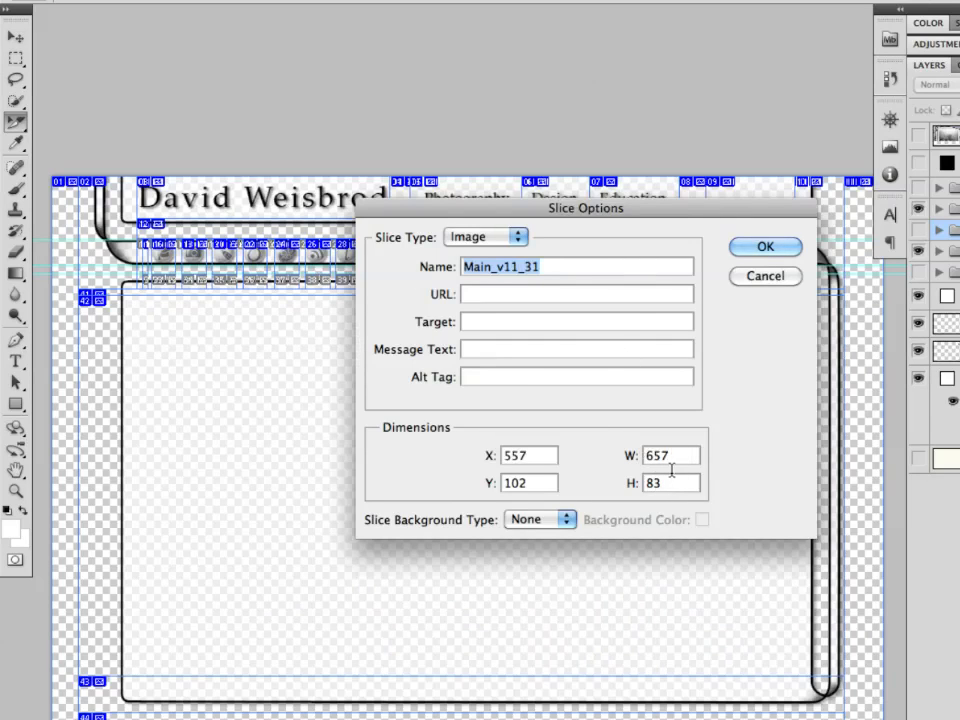
pyautogui.click(784, 279)
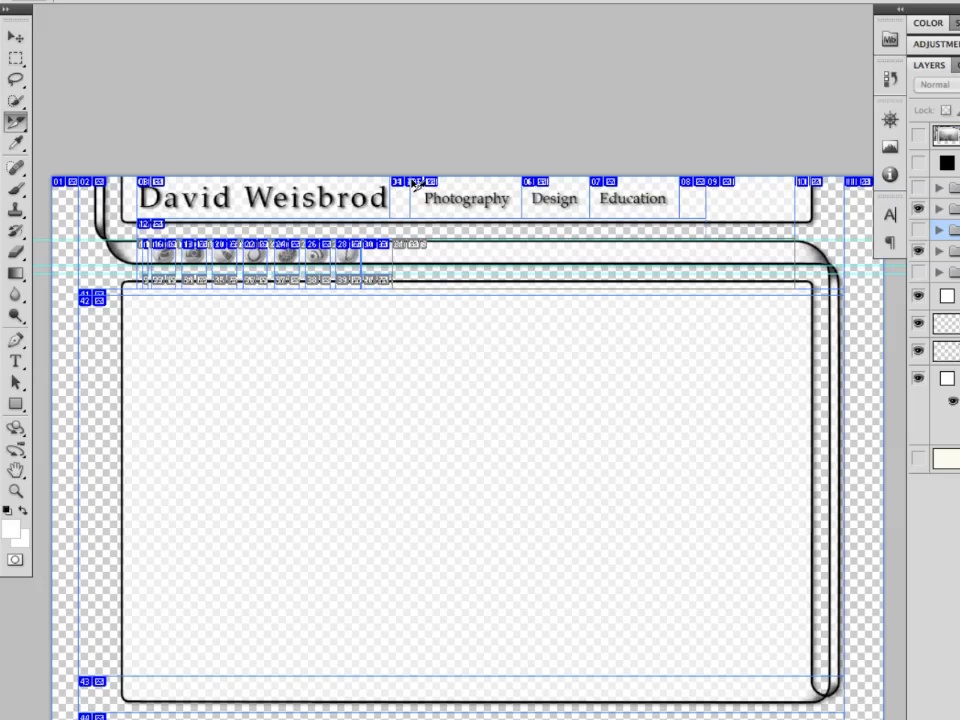
pyautogui.doubleClick(557, 261)
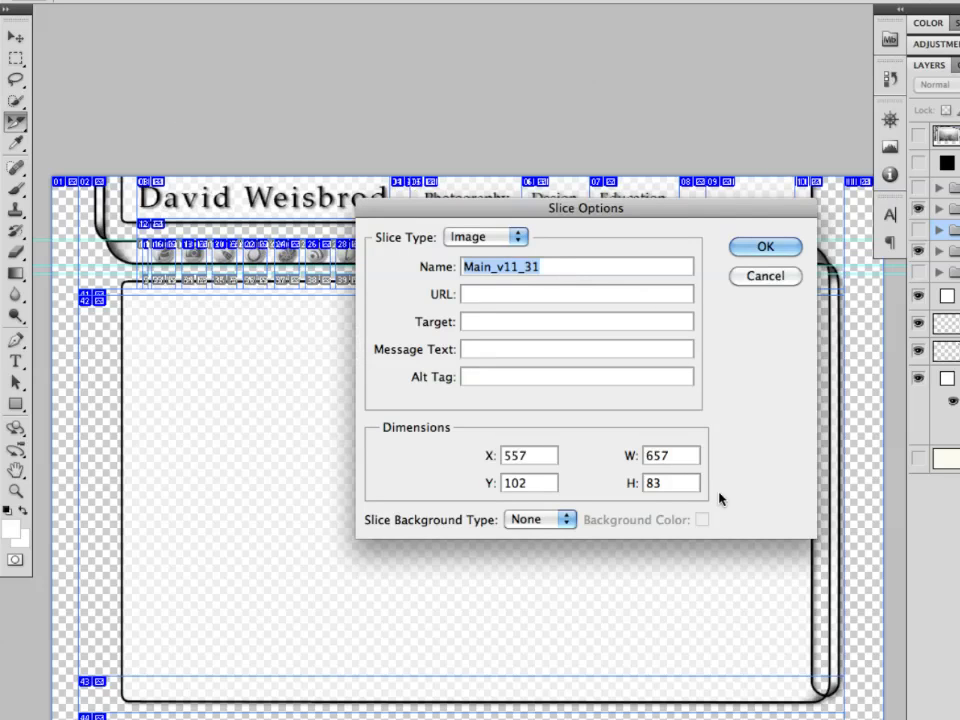
pyautogui.click(790, 251)
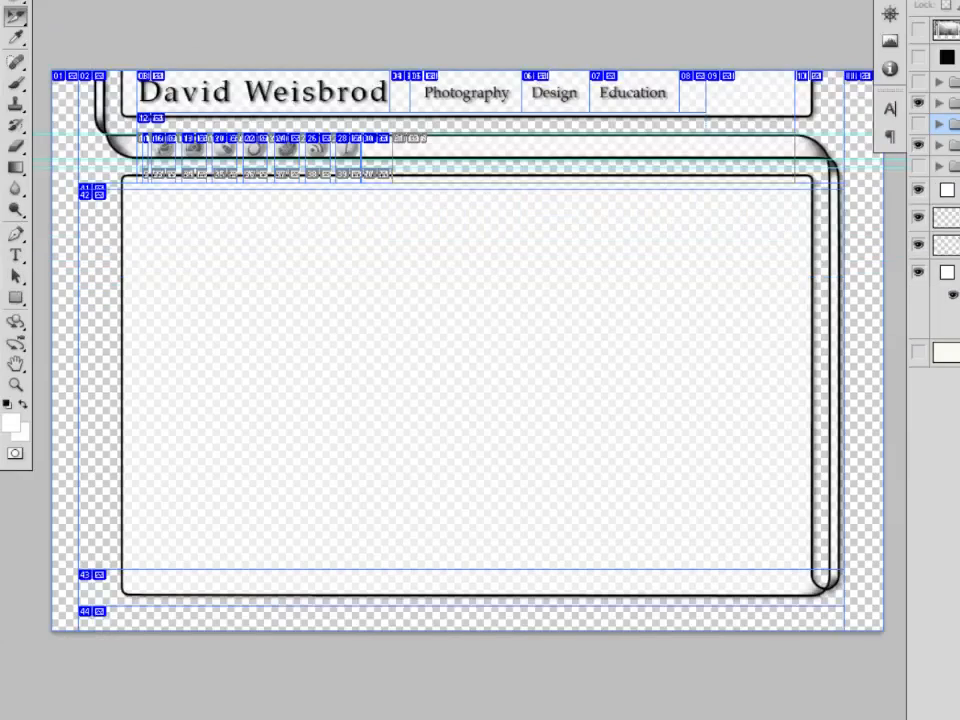
# - Back in Dreamweaver, insert a div with ID navigation in the header and create a new CSS rule for it
pyautogui.click(606, 698)
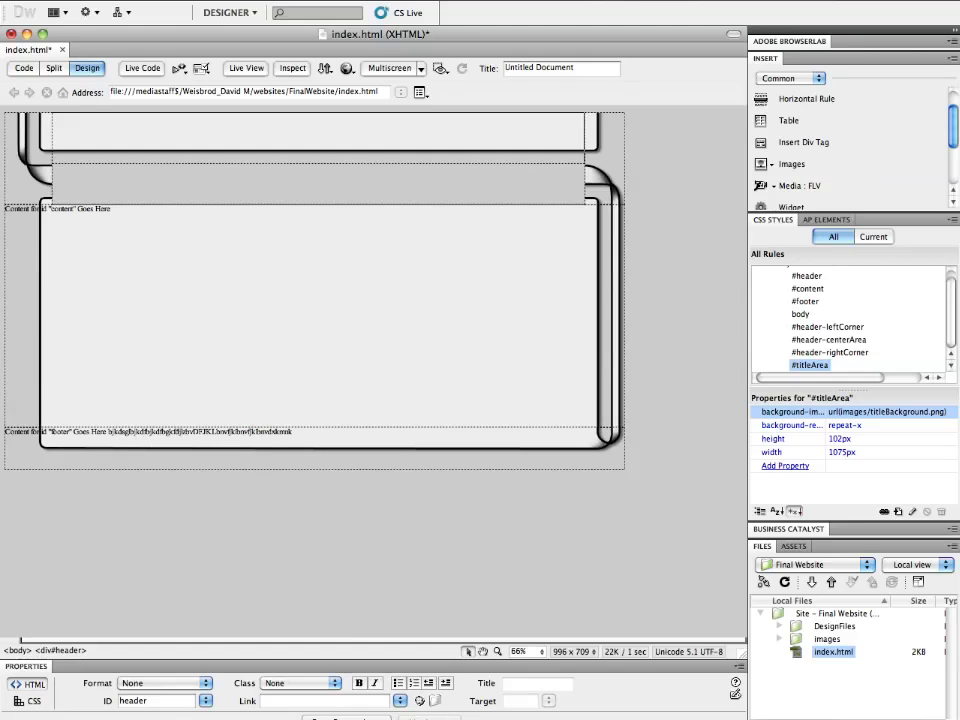
pyautogui.click(153, 185)
pyautogui.click(805, 143)
pyautogui.press('Tab')
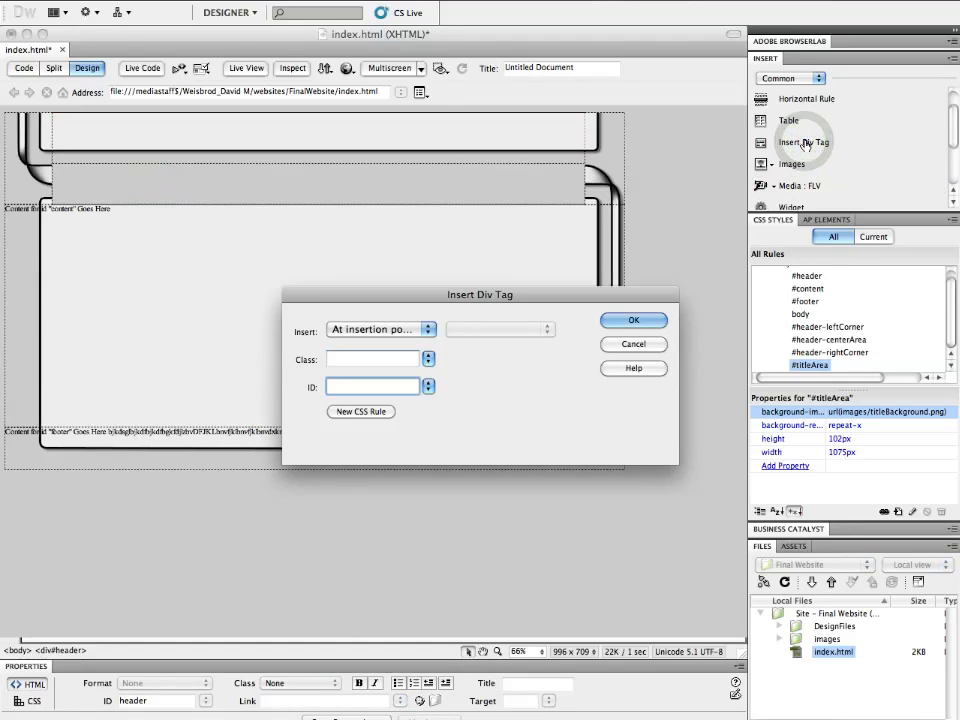
pyautogui.write('navigation')
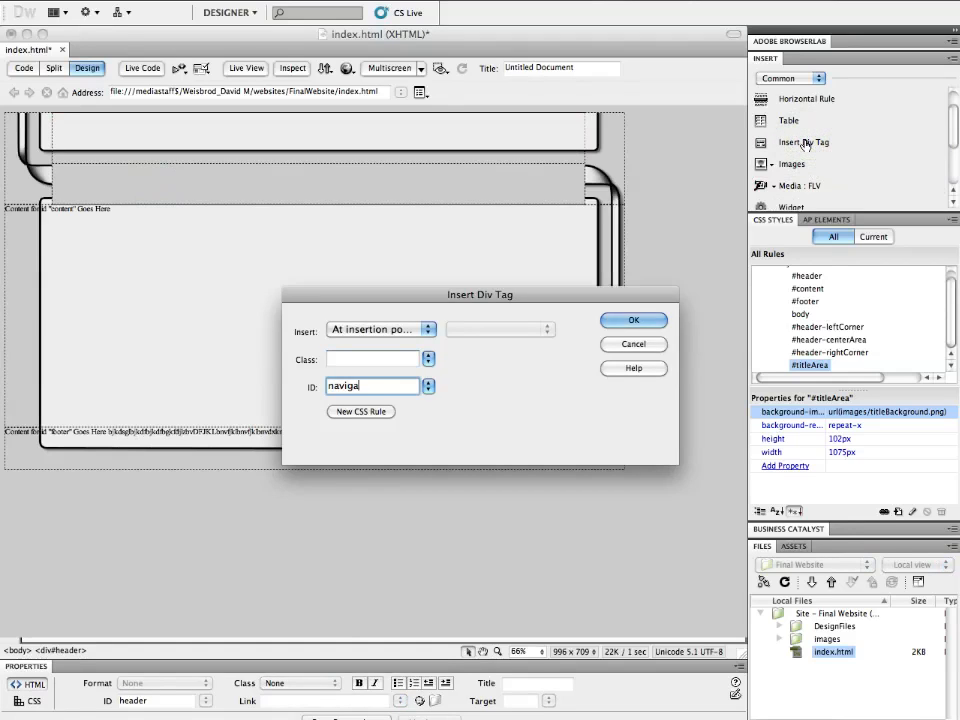
pyautogui.click(381, 413)
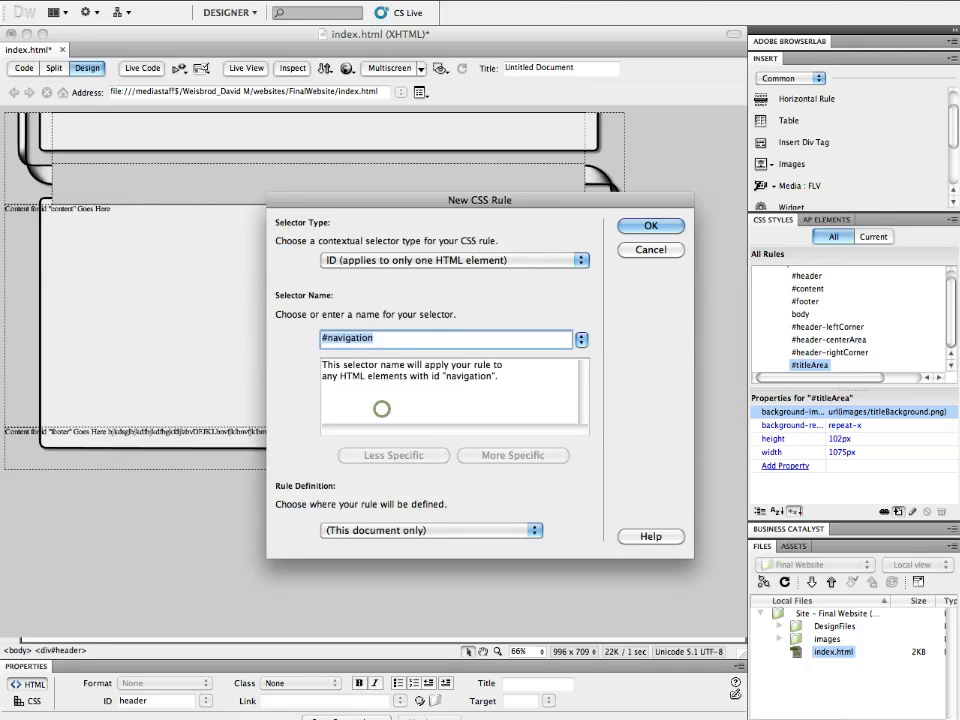
pyautogui.click(662, 221)
# - Set the #navigation rule's box width to 1075 px and height to 83 px
pyautogui.click(278, 307)
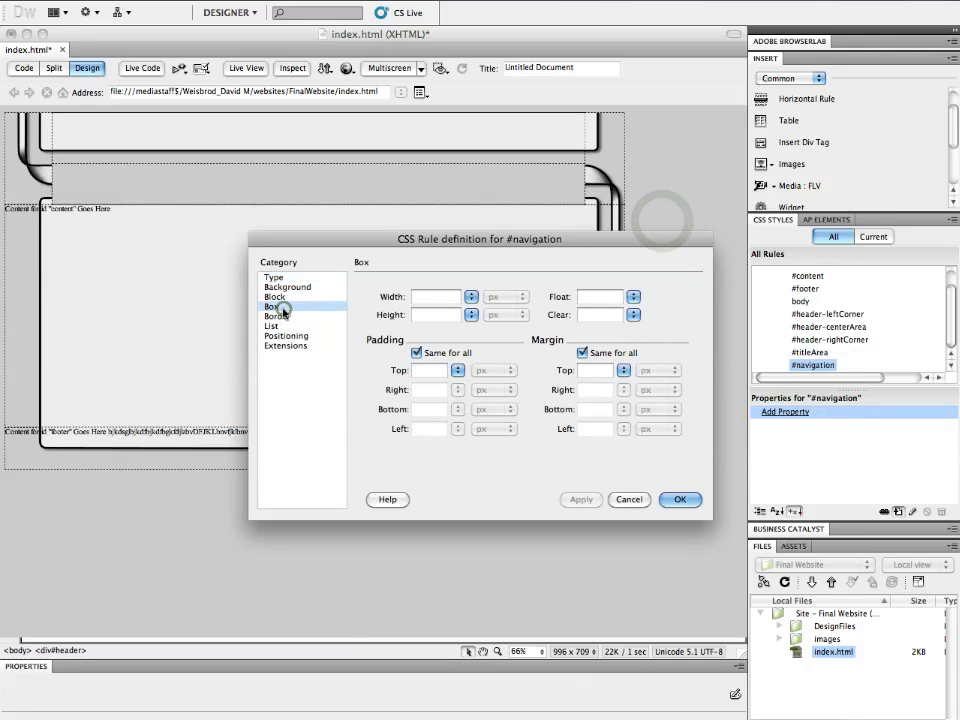
pyautogui.click(436, 297)
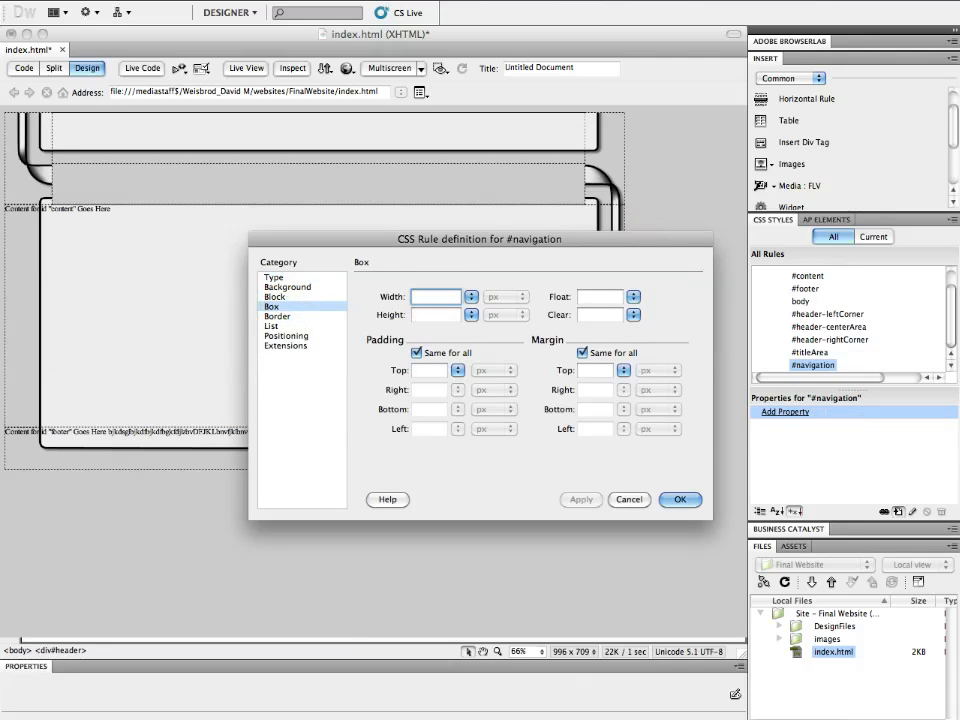
pyautogui.write('1')
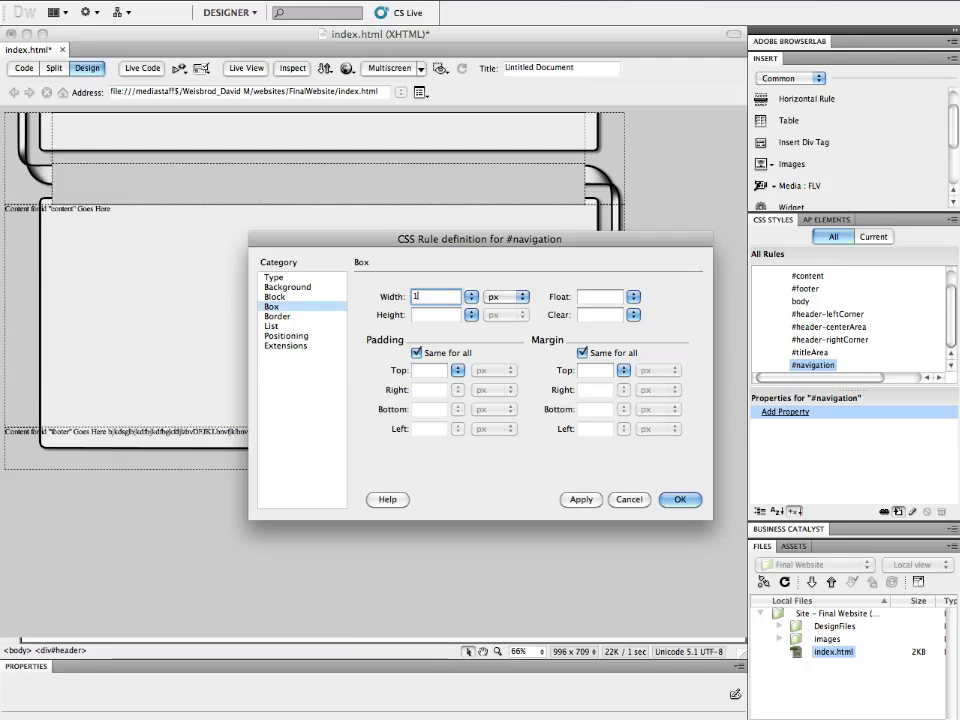
pyautogui.write('075')
pyautogui.press('Tab')
pyautogui.write('83')
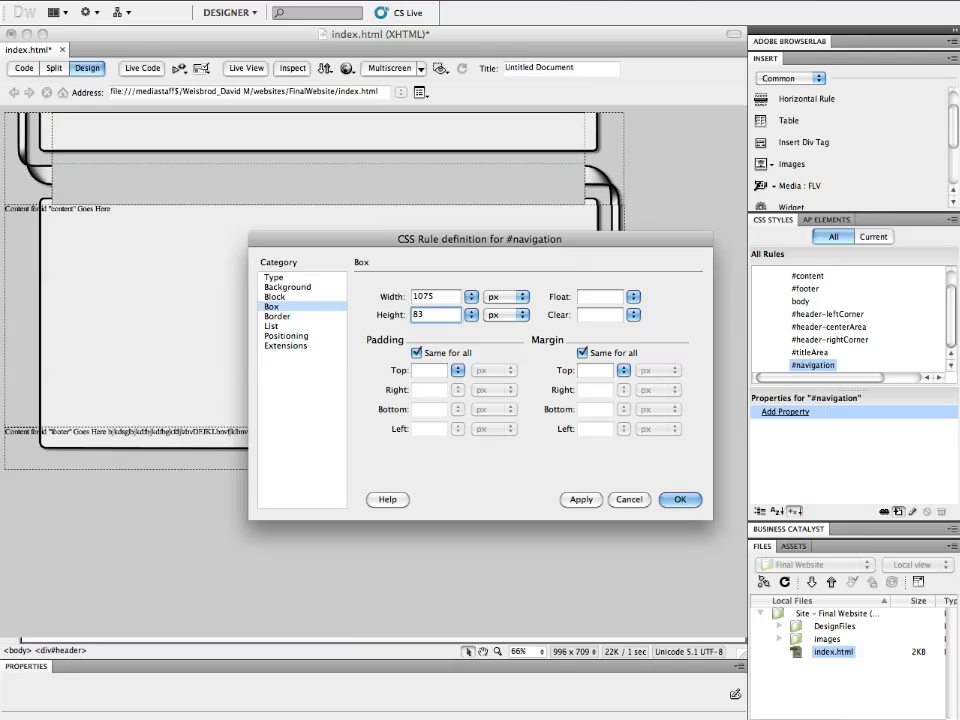
# - In Photoshop, rename the left navigation bar slice to navBackground
pyautogui.moveTo(209, 715)
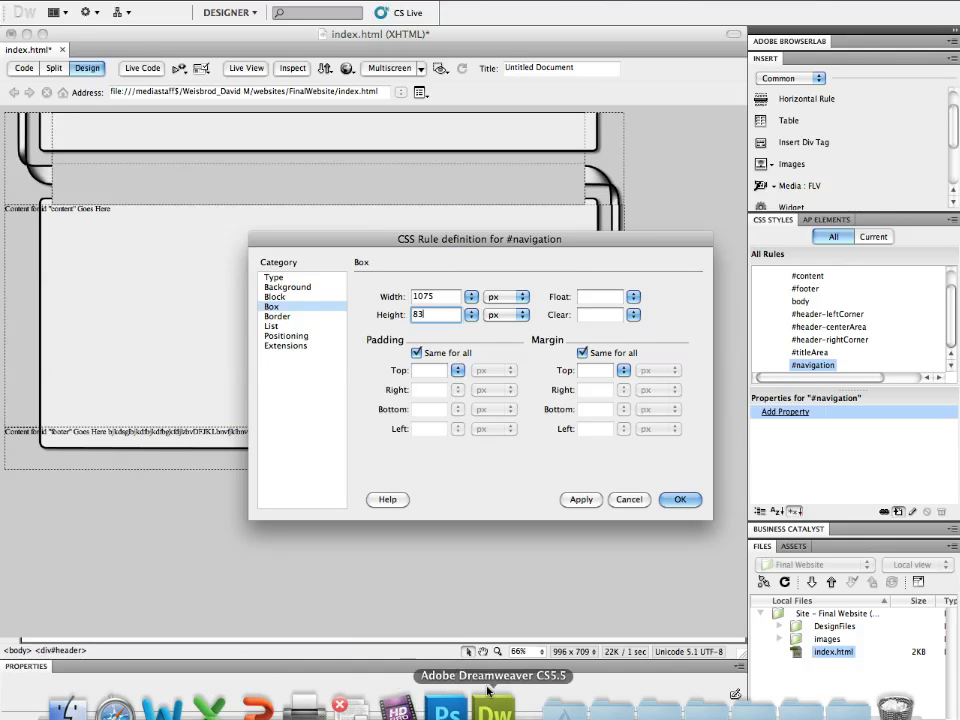
pyautogui.click(446, 708)
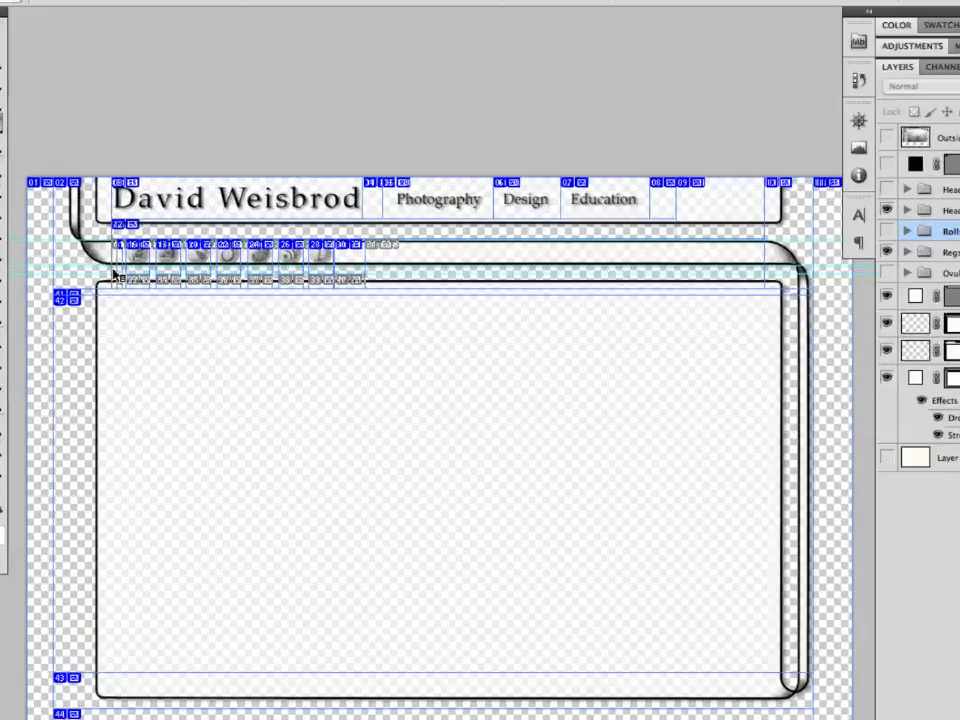
pyautogui.click(119, 265)
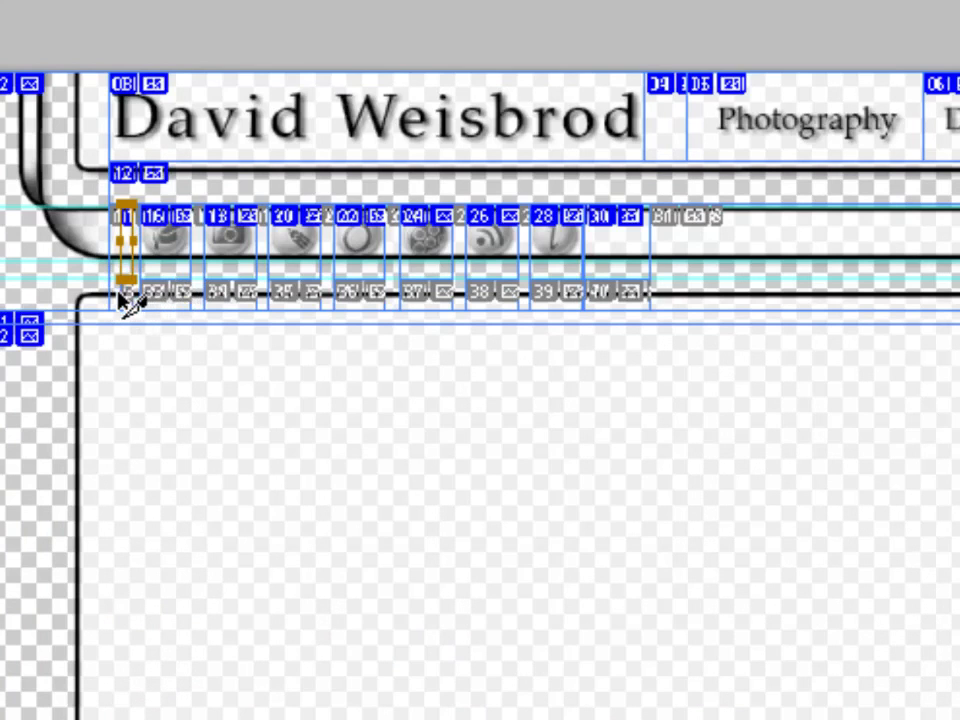
pyautogui.doubleClick(118, 296)
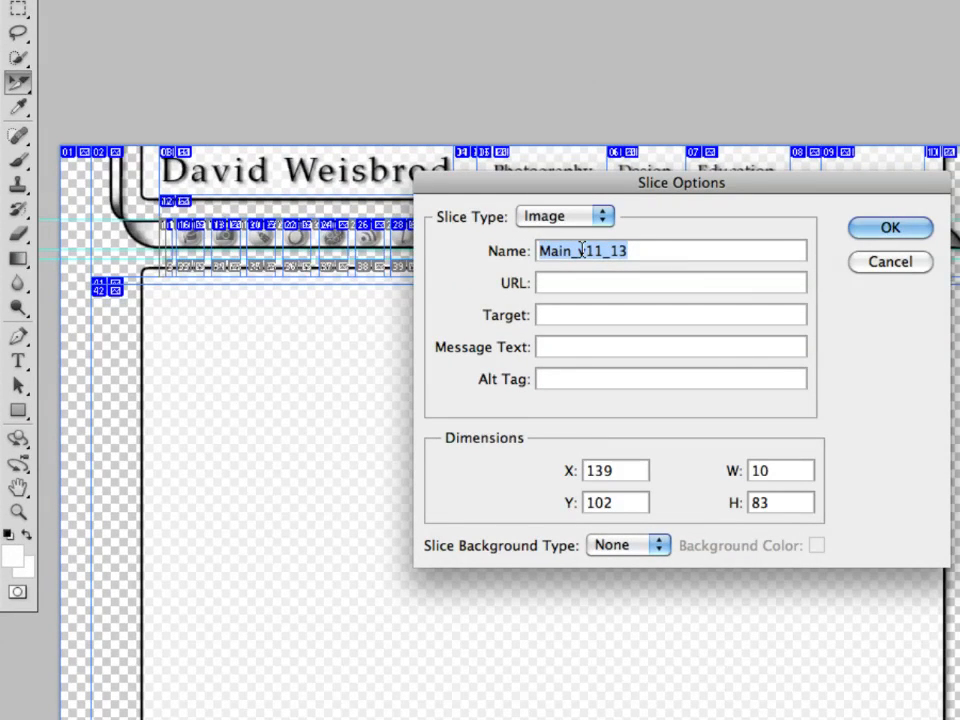
pyautogui.write('navBackground')
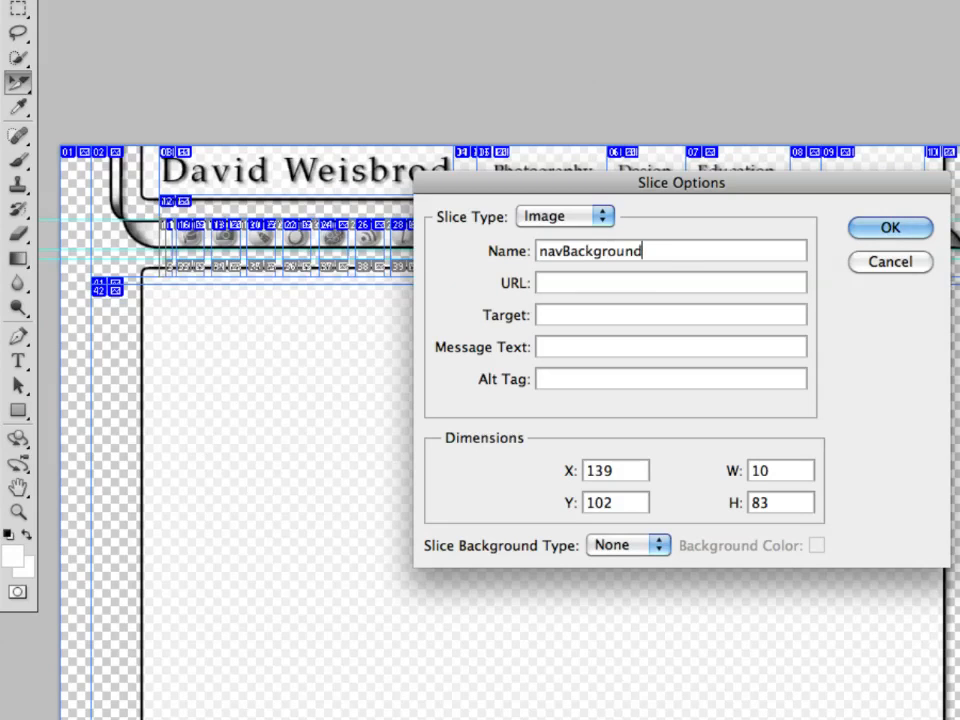
pyautogui.press('Return')
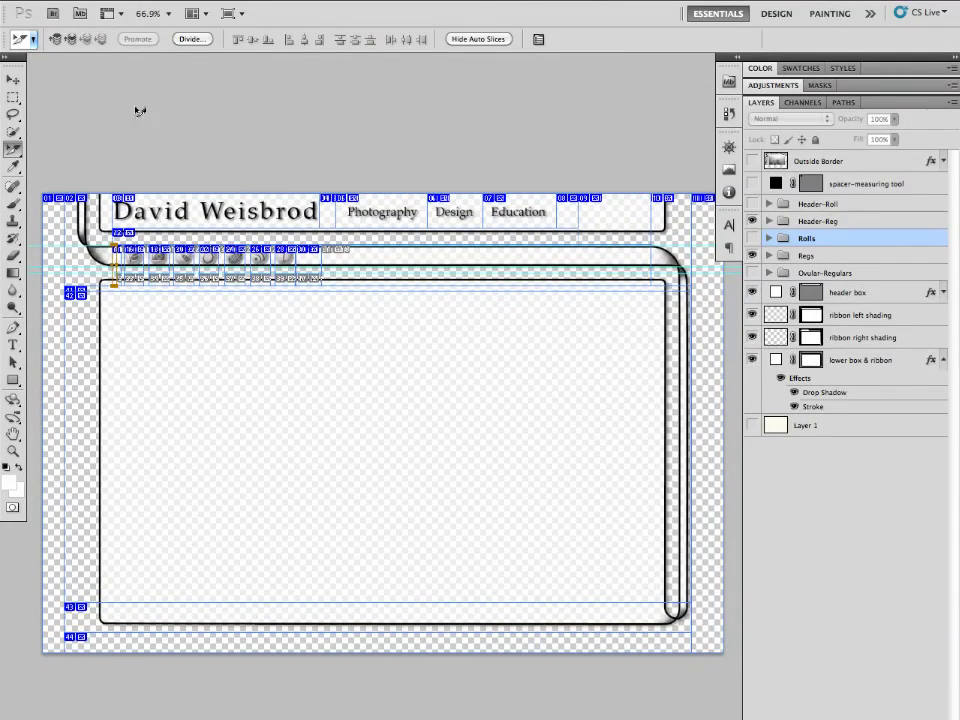
# - Save the selected slice for web as a PNG-24 image into the website folder
pyautogui.click(124, 1)
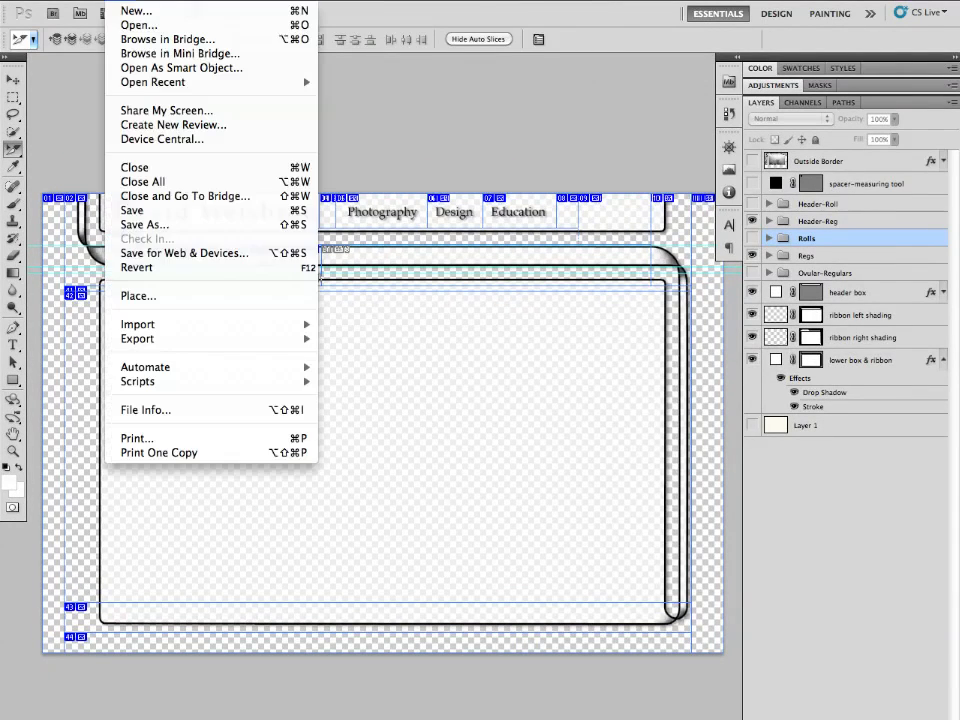
pyautogui.click(137, 257)
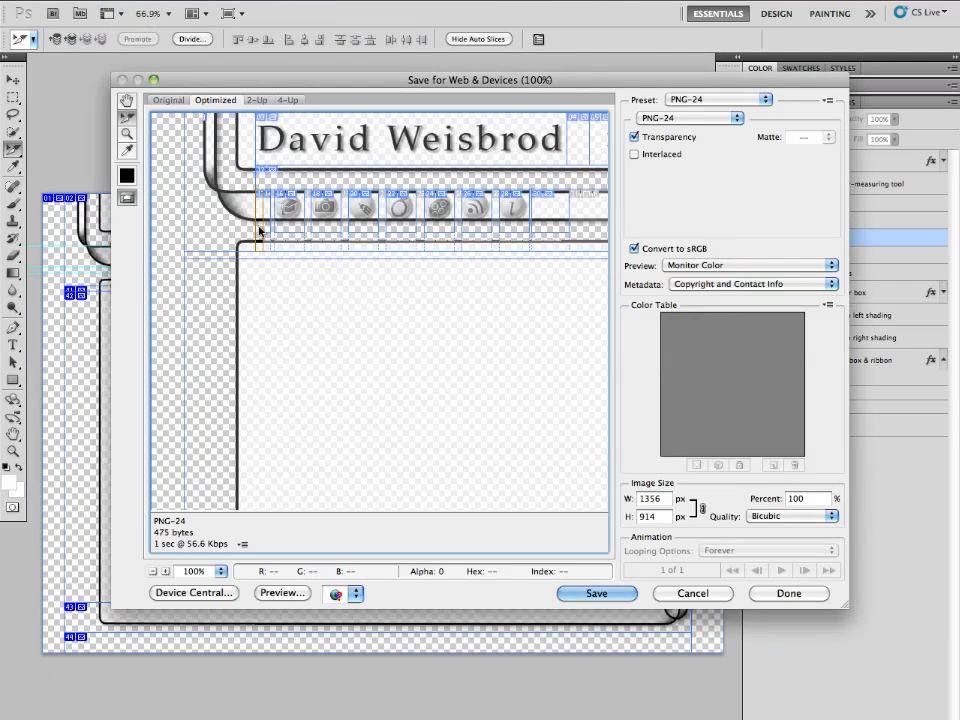
pyautogui.click(614, 596)
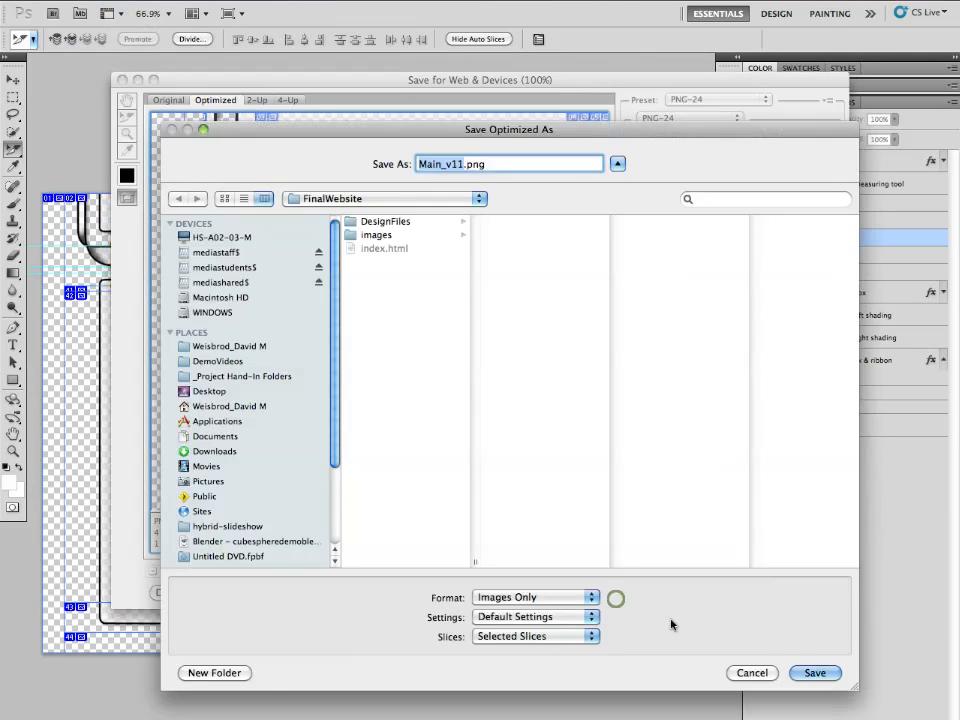
pyautogui.click(815, 673)
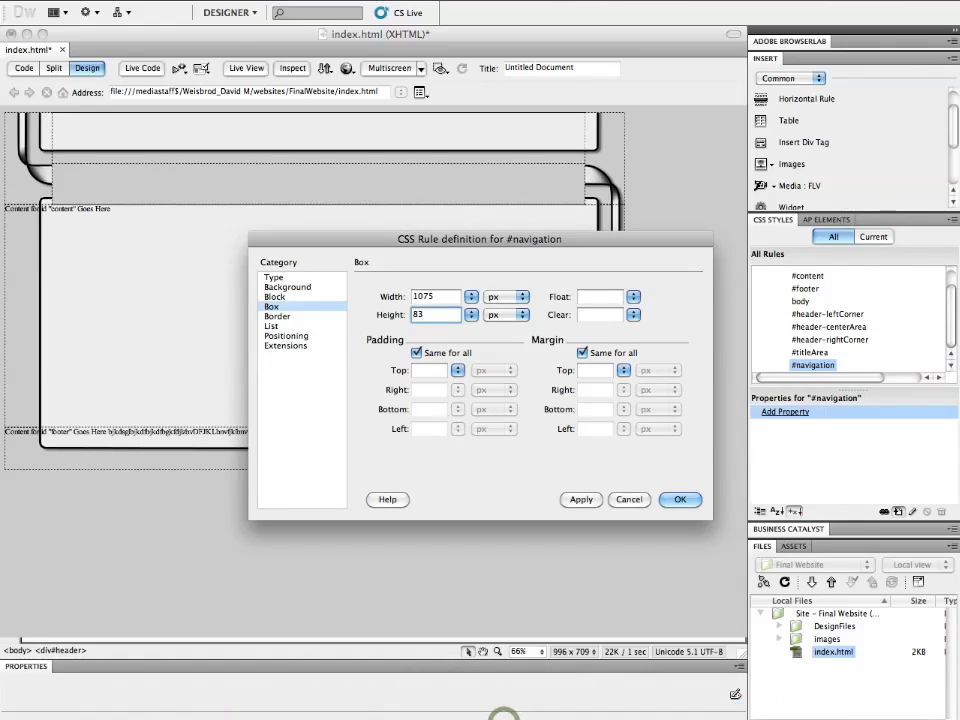
# - In the #navigation rule, set the background image to images/navBackground.png
pyautogui.click(330, 288)
pyautogui.click(640, 305)
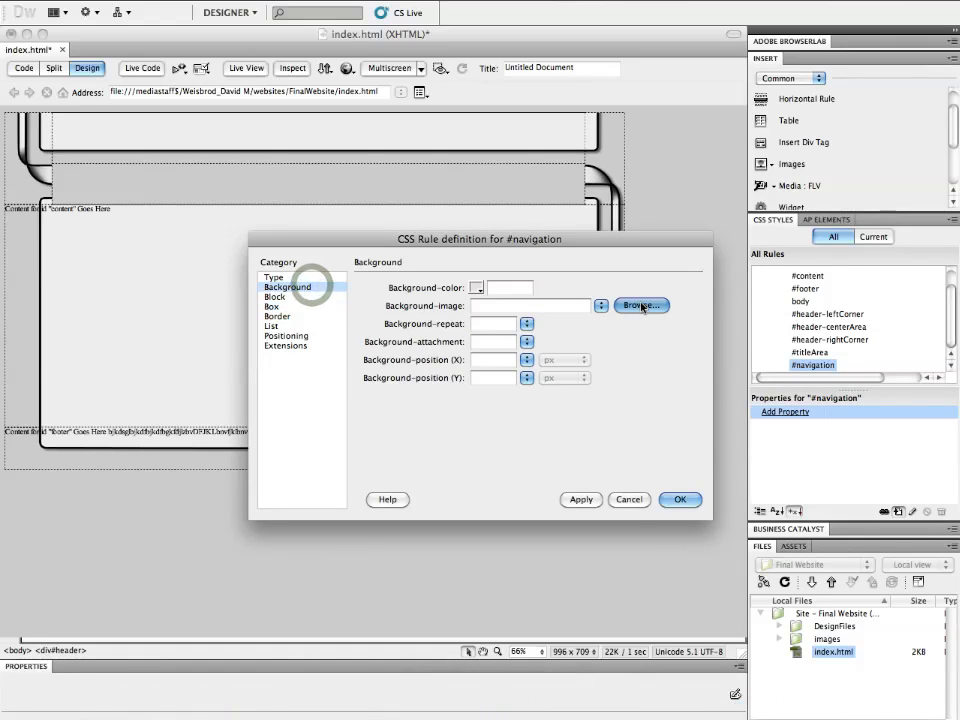
pyautogui.click(440, 124)
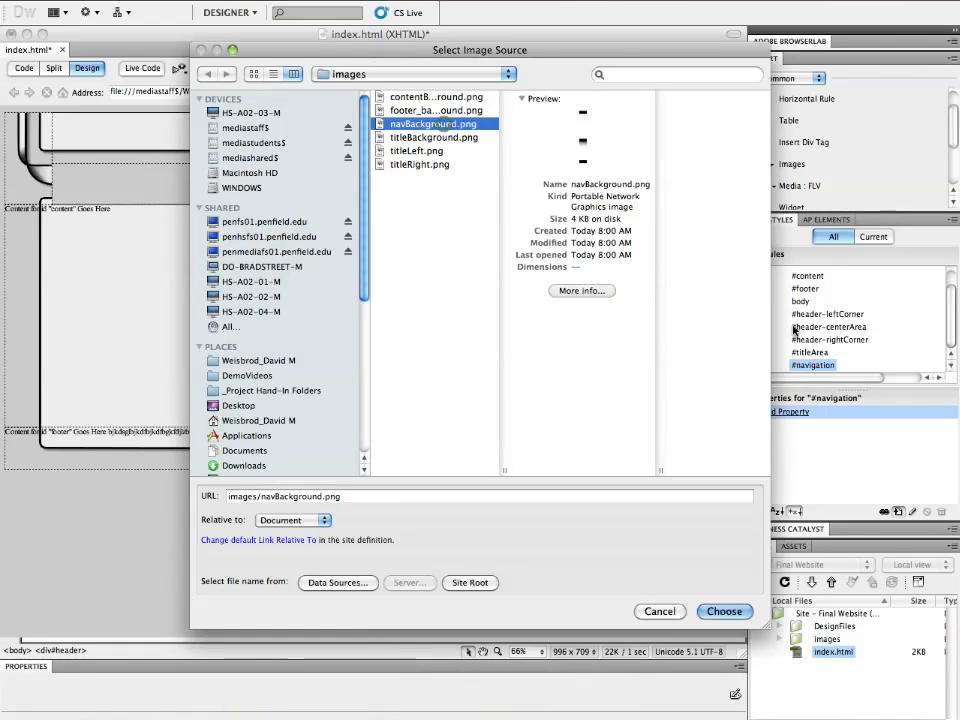
pyautogui.click(745, 617)
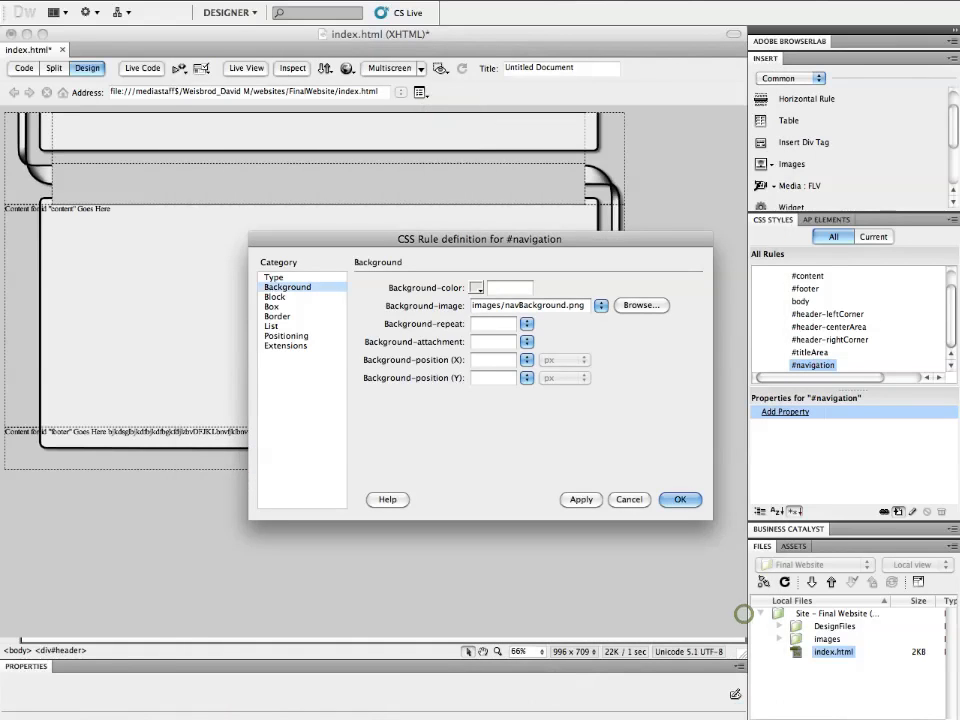
# - Set the #navigation rule's background repeat to no-repeat and confirm the rule
pyautogui.click(527, 325)
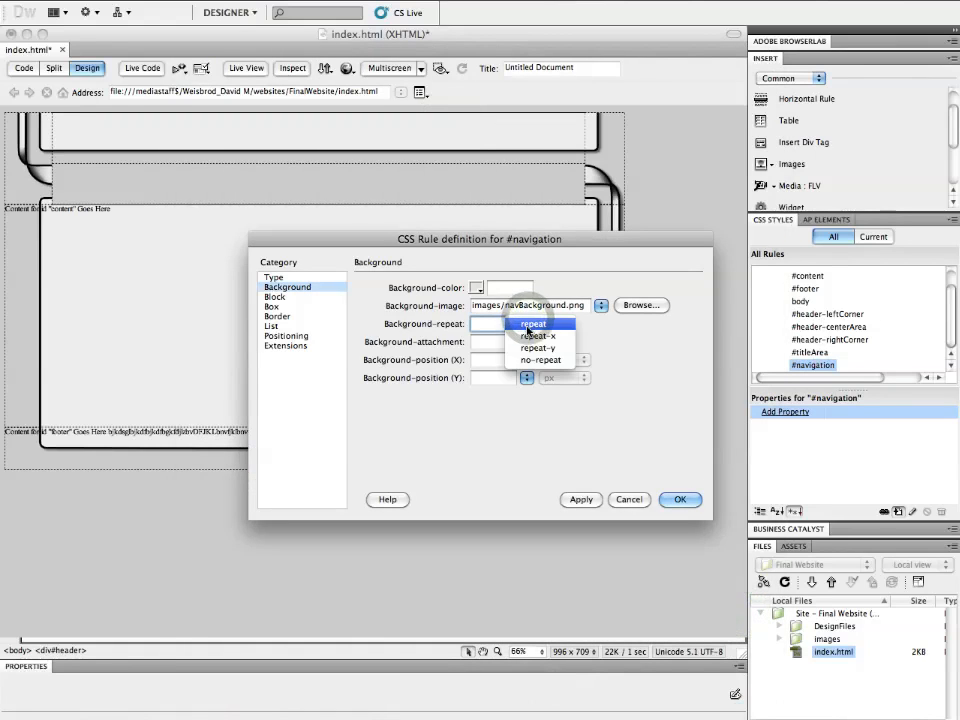
pyautogui.click(533, 361)
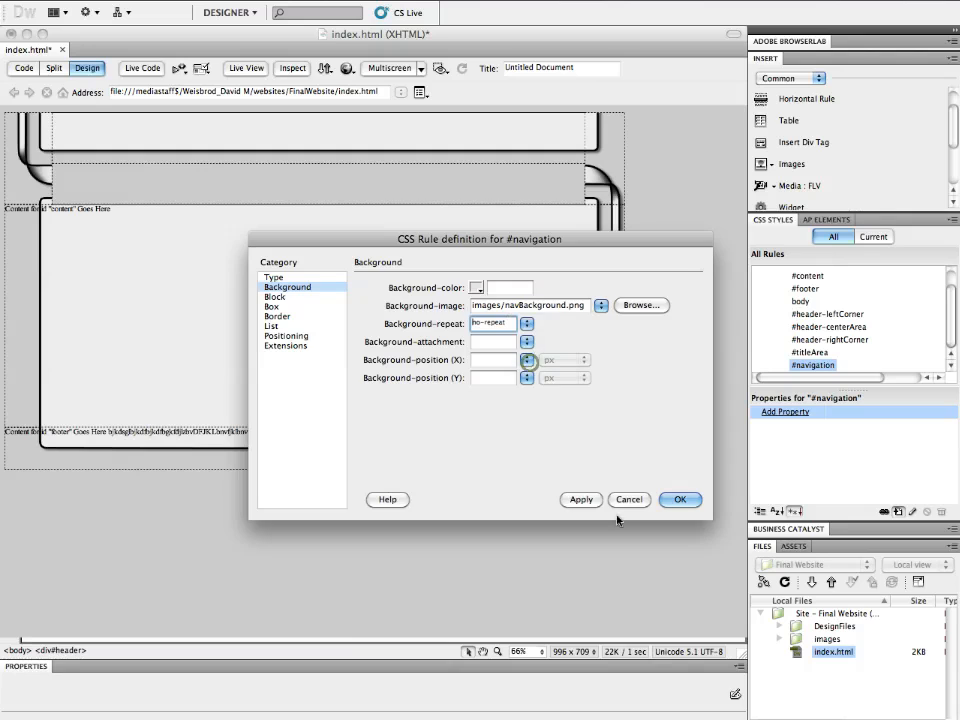
pyautogui.click(680, 499)
pyautogui.click(633, 318)
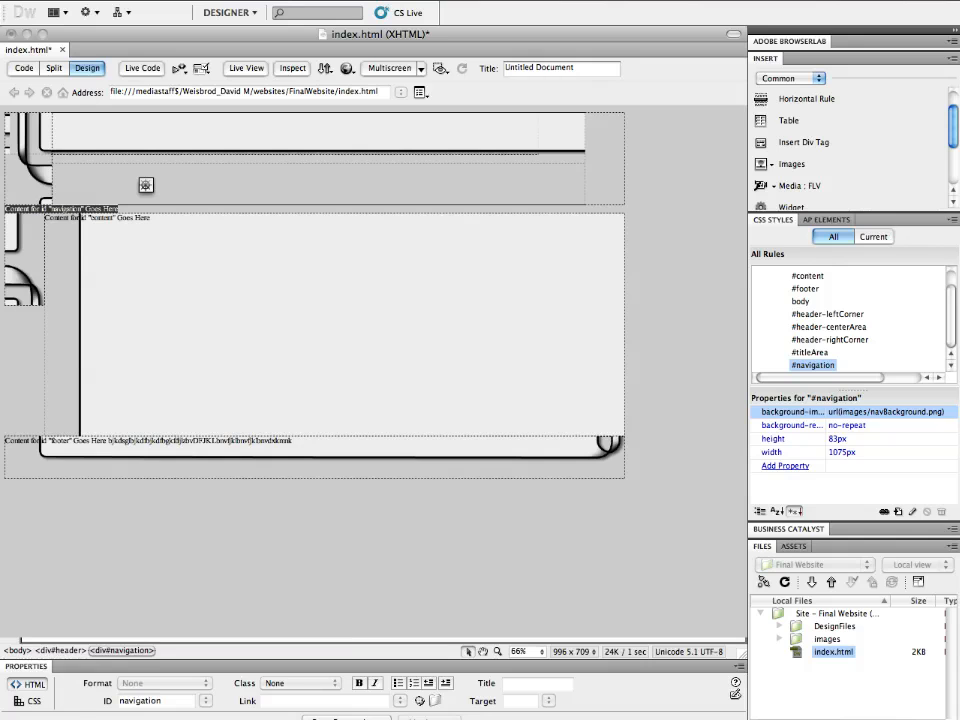
# - Insert a div with the ID navigation inside the header's center area, after the title area
pyautogui.click(53, 68)
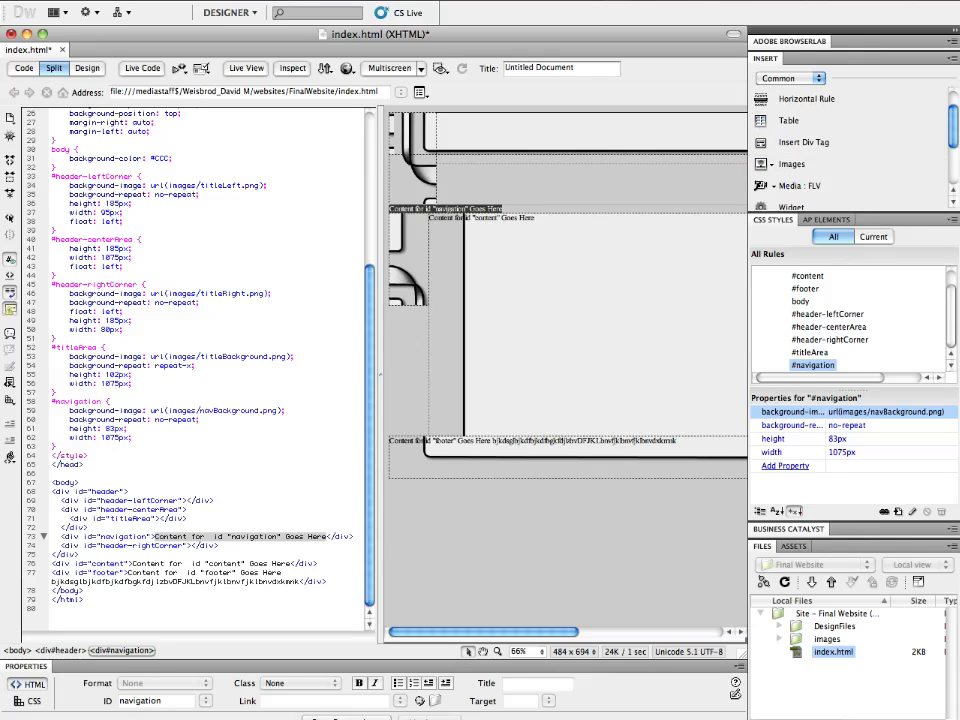
pyautogui.click(78, 68)
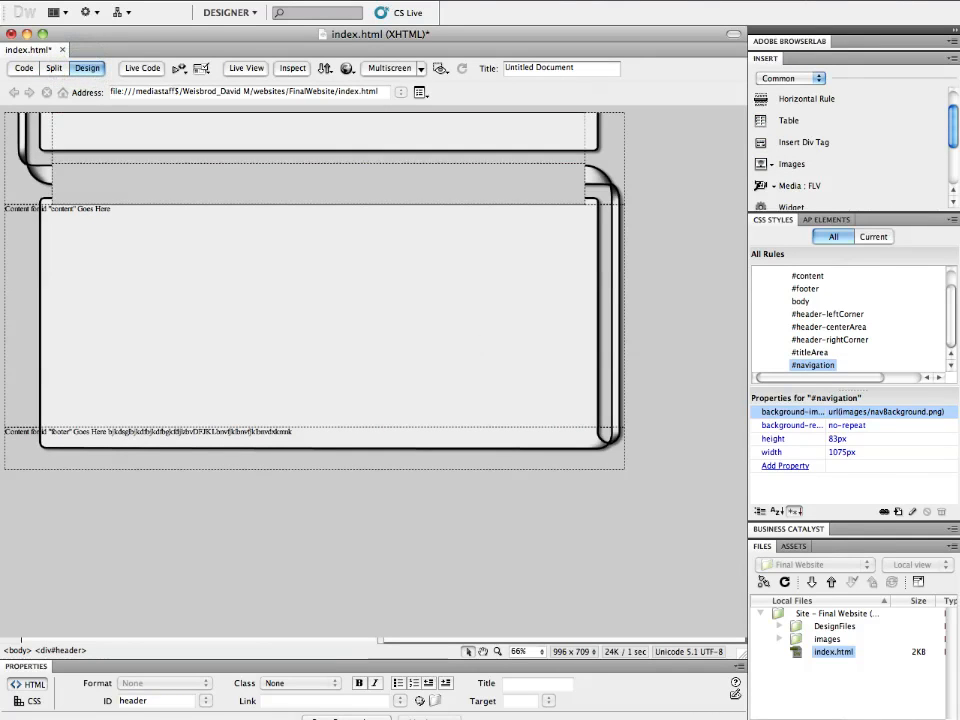
pyautogui.click(364, 161)
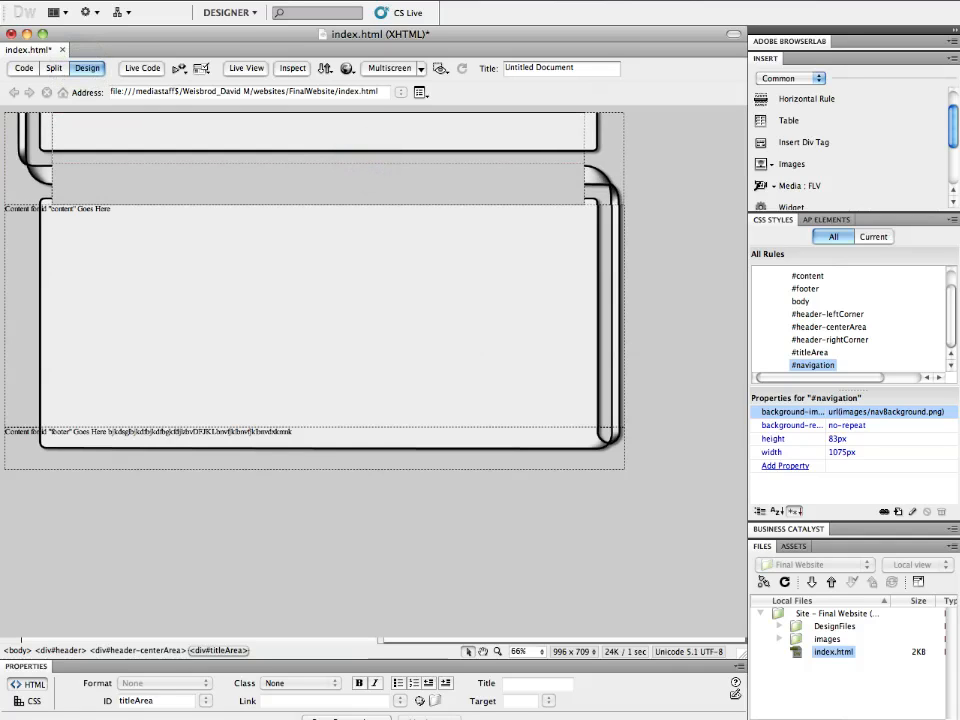
pyautogui.click(64, 164)
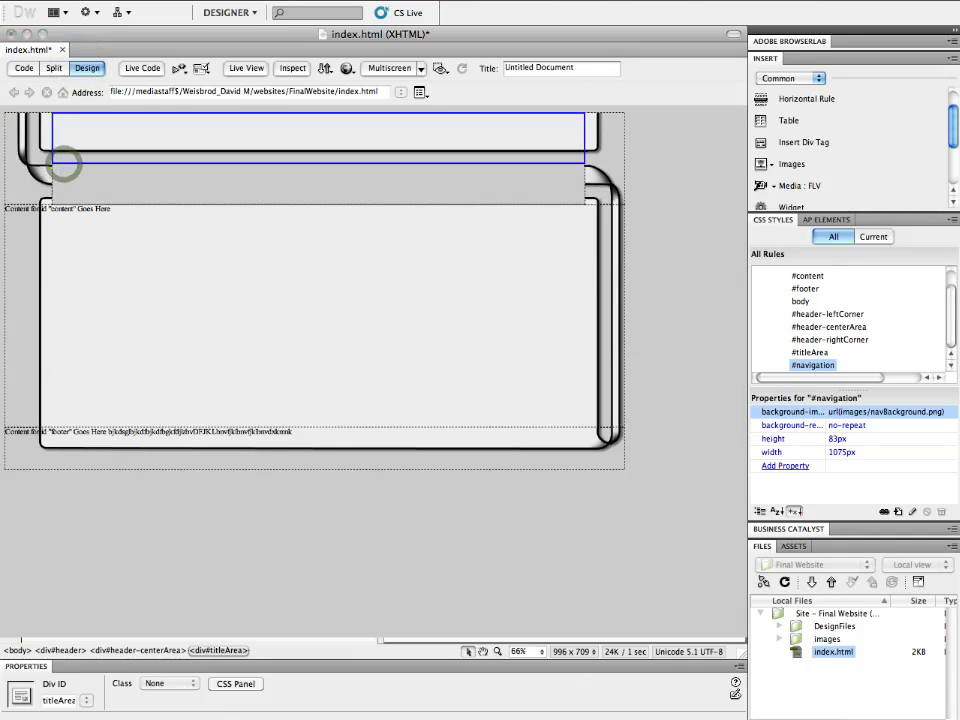
pyautogui.moveTo(64, 164)
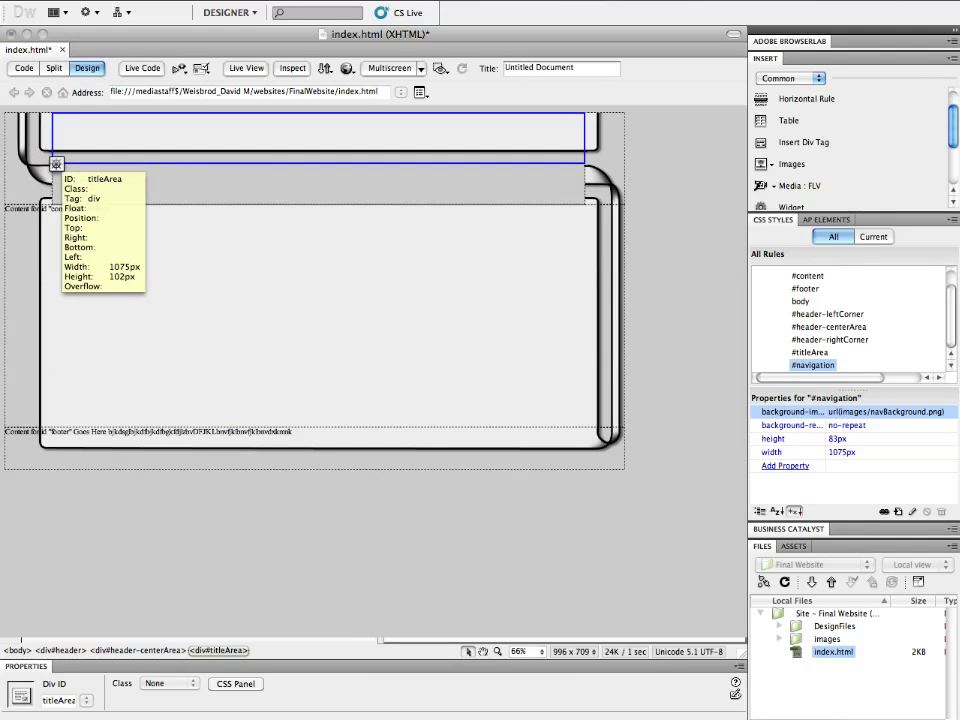
pyautogui.click(56, 164)
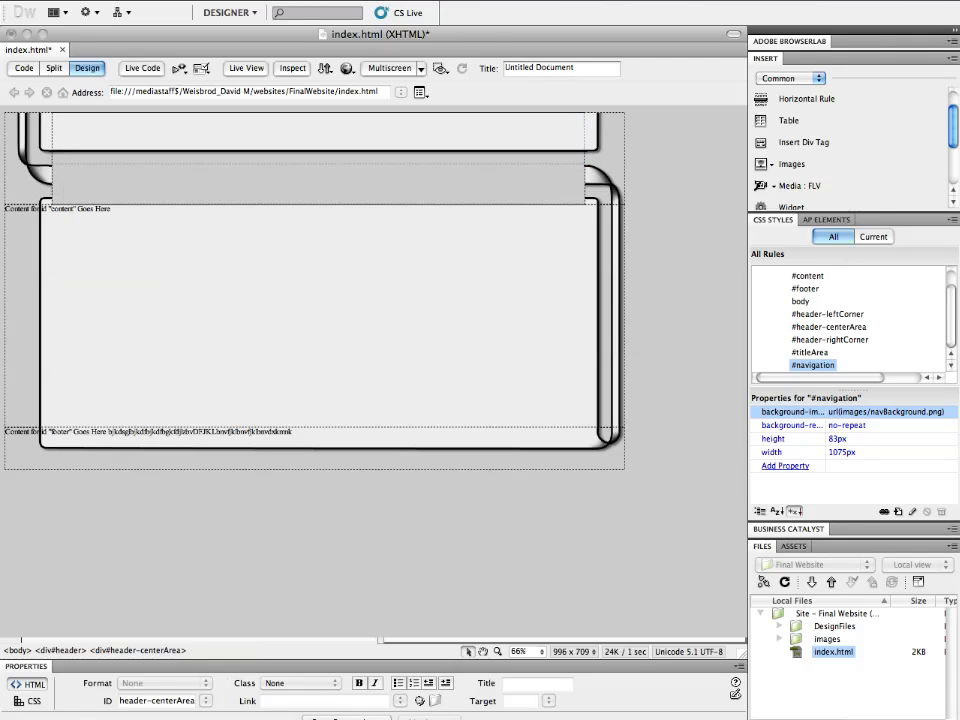
pyautogui.click(806, 142)
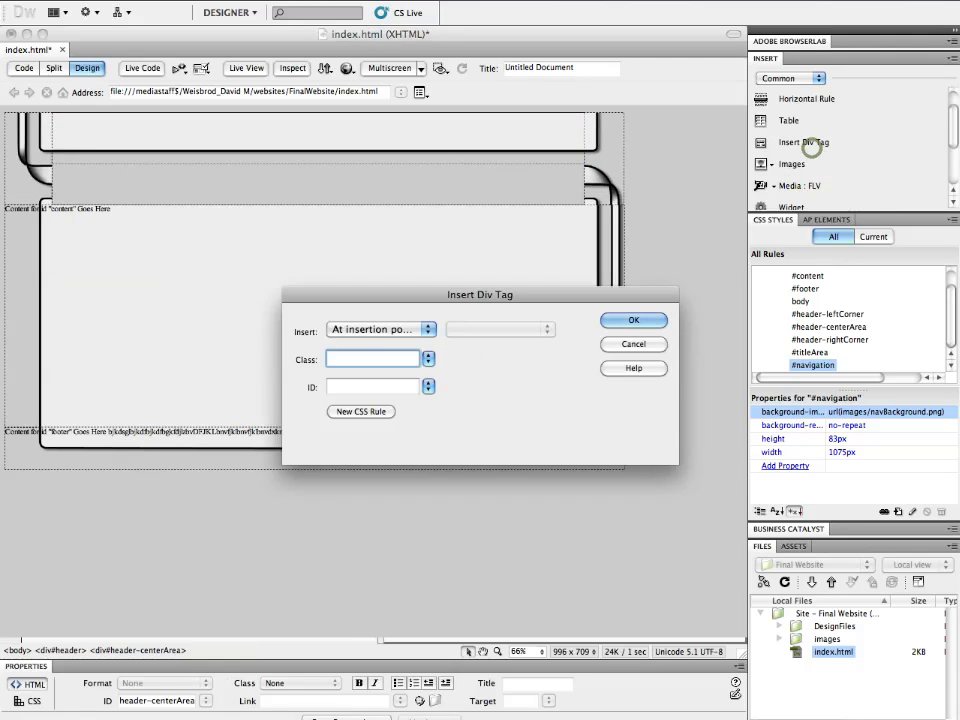
pyautogui.click(428, 387)
pyautogui.click(443, 387)
pyautogui.click(642, 320)
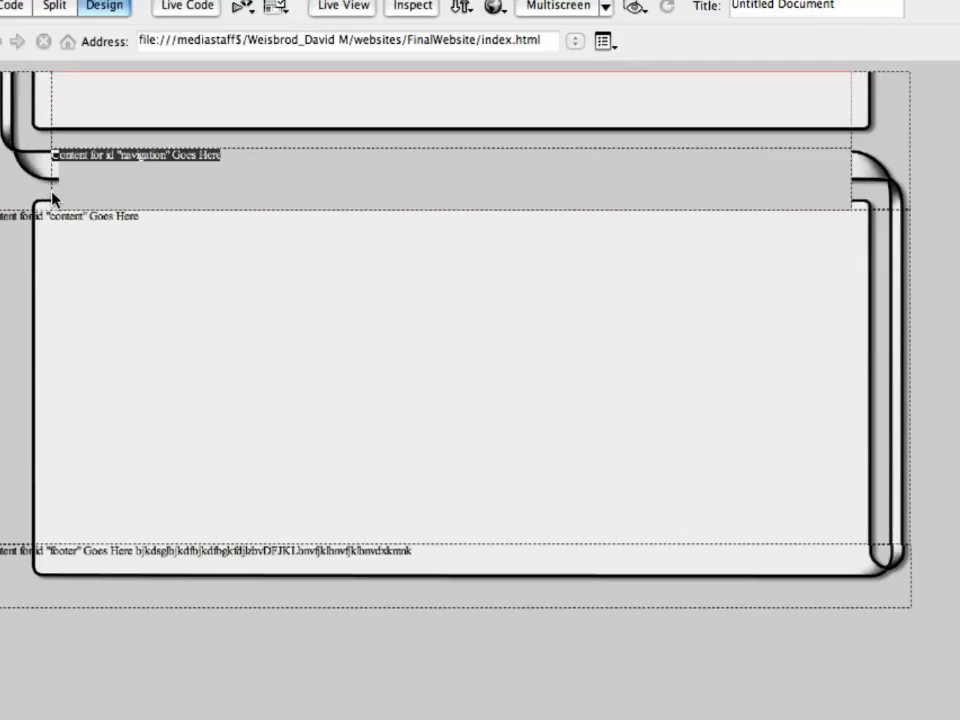
# - Delete the placeholder text inside the navigation div
pyautogui.click(300, 156)
pyautogui.moveTo(343, 139); pyautogui.dragTo(55, 146)
pyautogui.press('Delete')
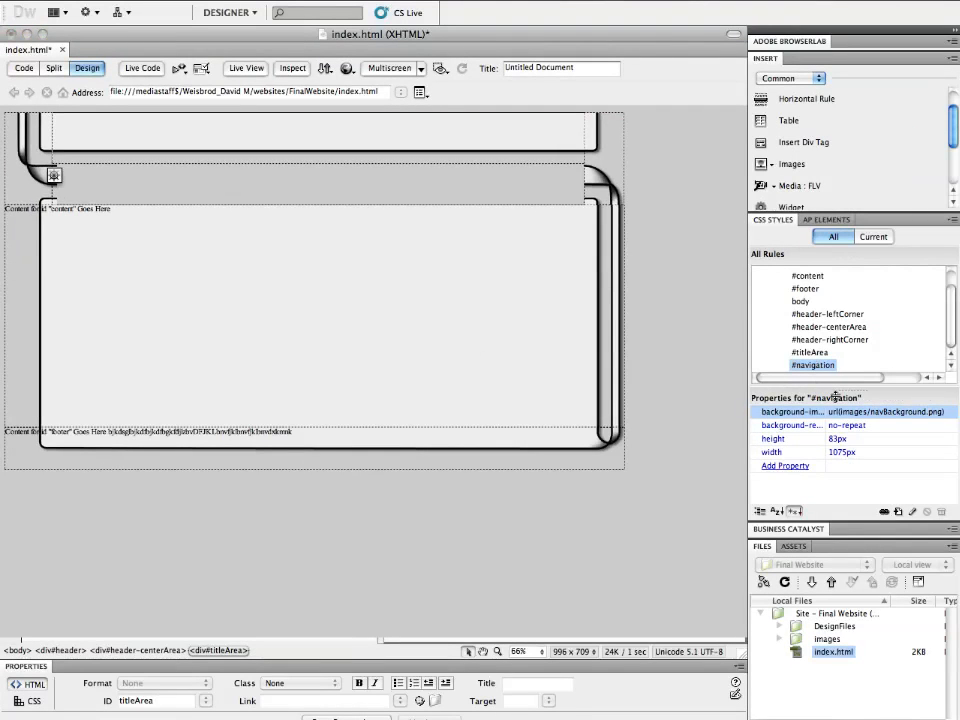
# - Change the #navigation rule's background repeat to repeat-x, apply it and confirm
pyautogui.doubleClick(798, 366)
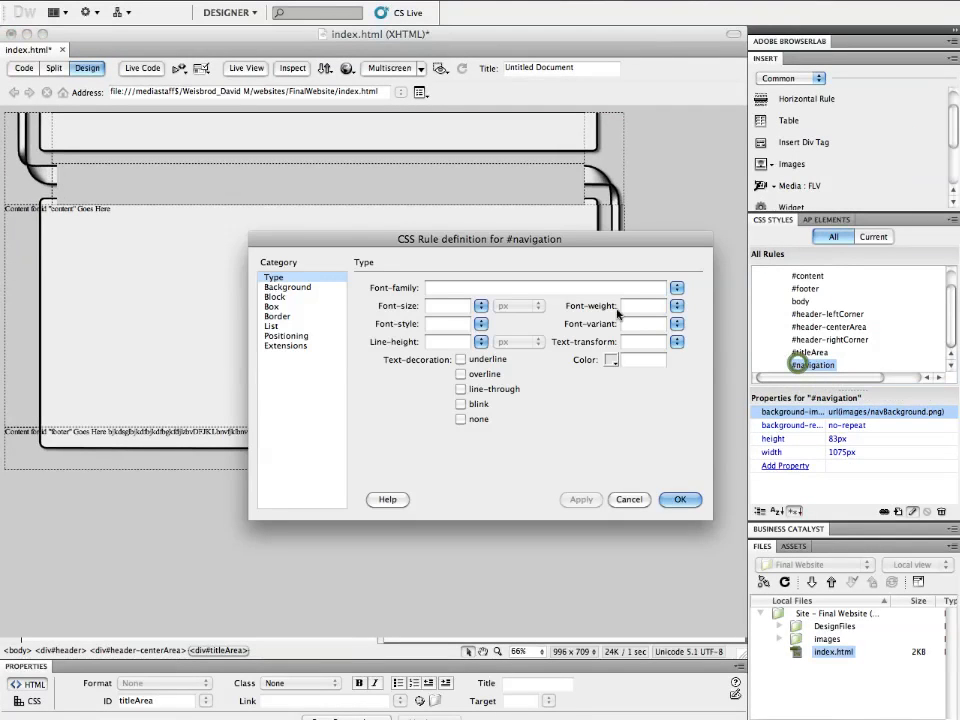
pyautogui.click(287, 287)
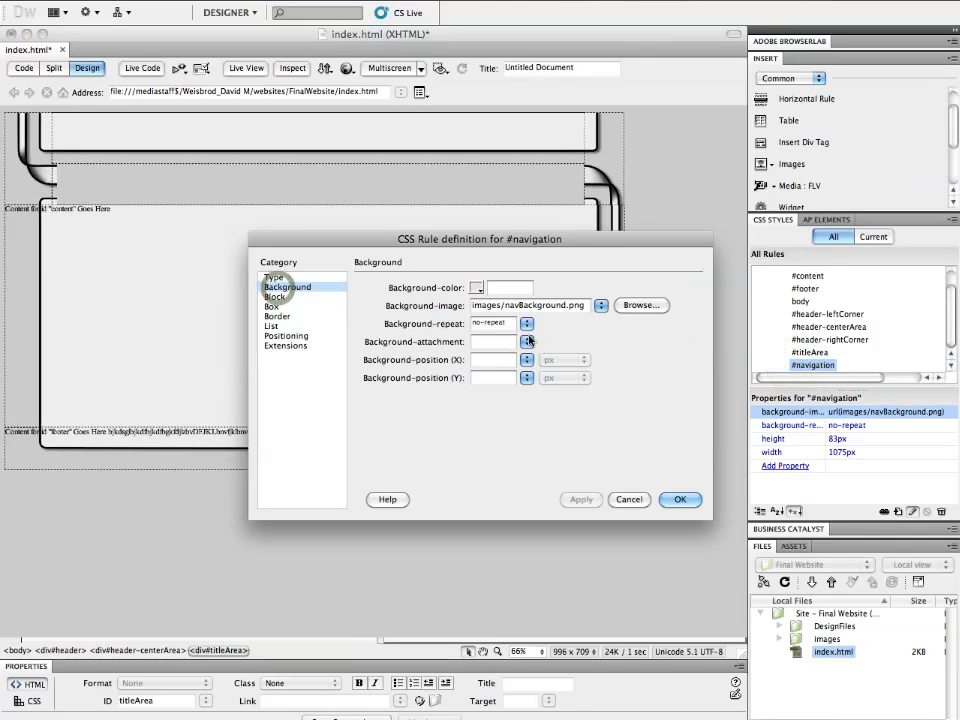
pyautogui.click(527, 323)
pyautogui.click(537, 299)
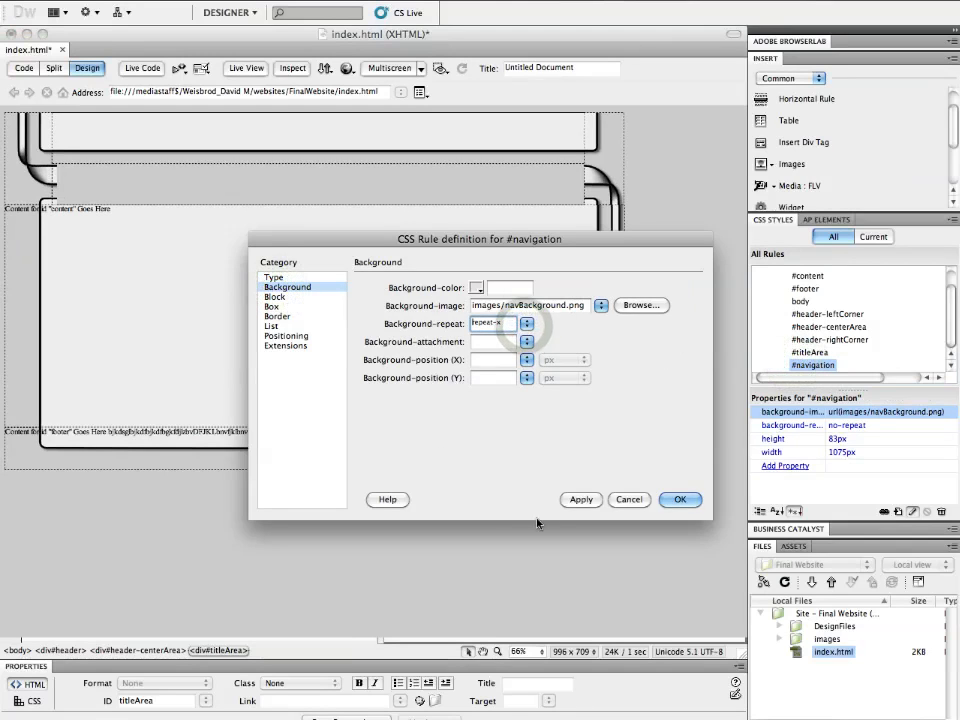
pyautogui.click(581, 499)
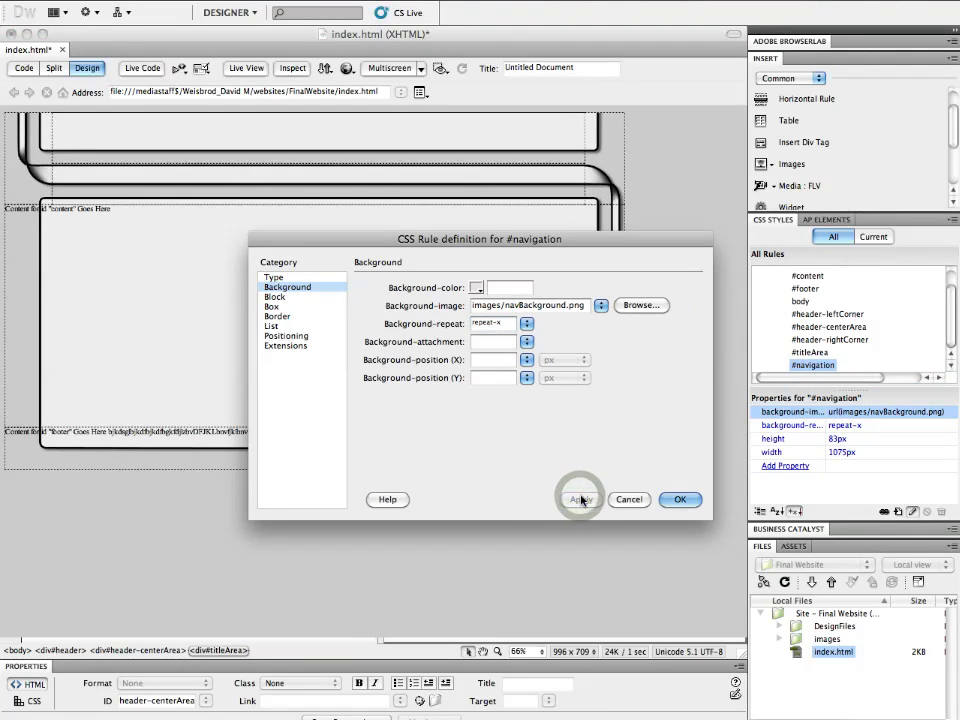
pyautogui.click(678, 499)
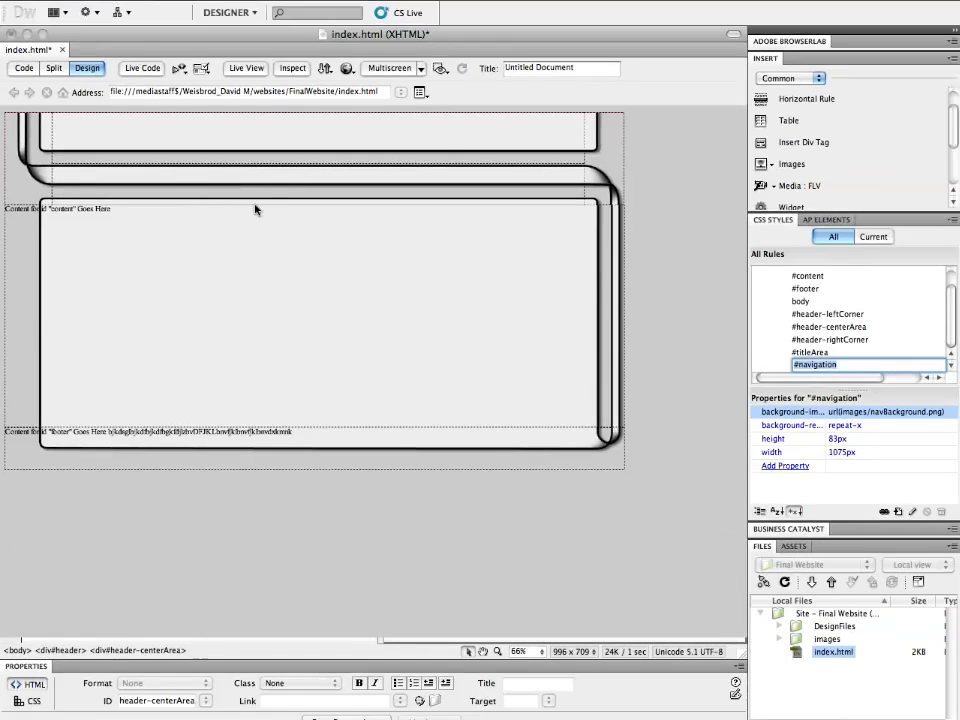
# - In Photoshop, hide and reshow the header box, ribbon shading and lower box & ribbon layers
pyautogui.click(446, 708)
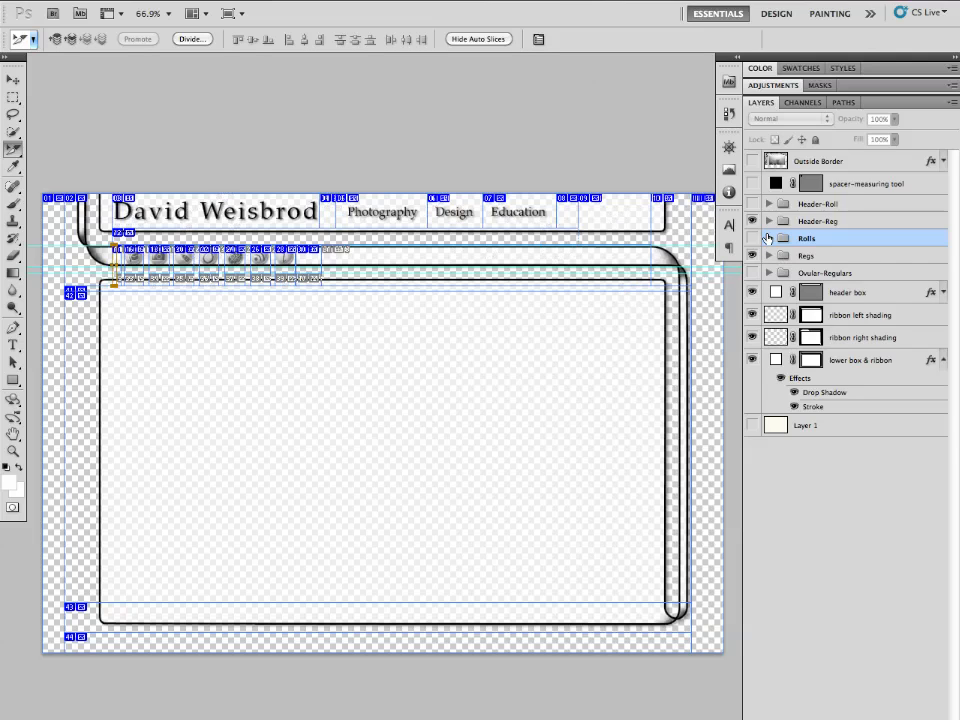
pyautogui.moveTo(751, 291); pyautogui.dragTo(752, 360)
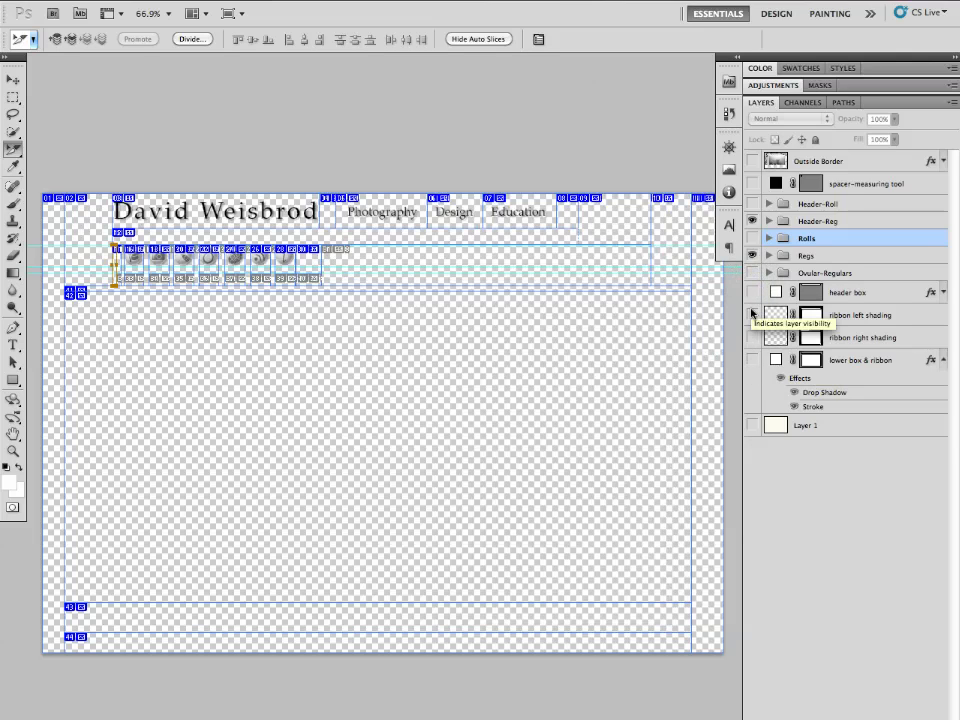
pyautogui.moveTo(750, 293); pyautogui.dragTo(752, 355)
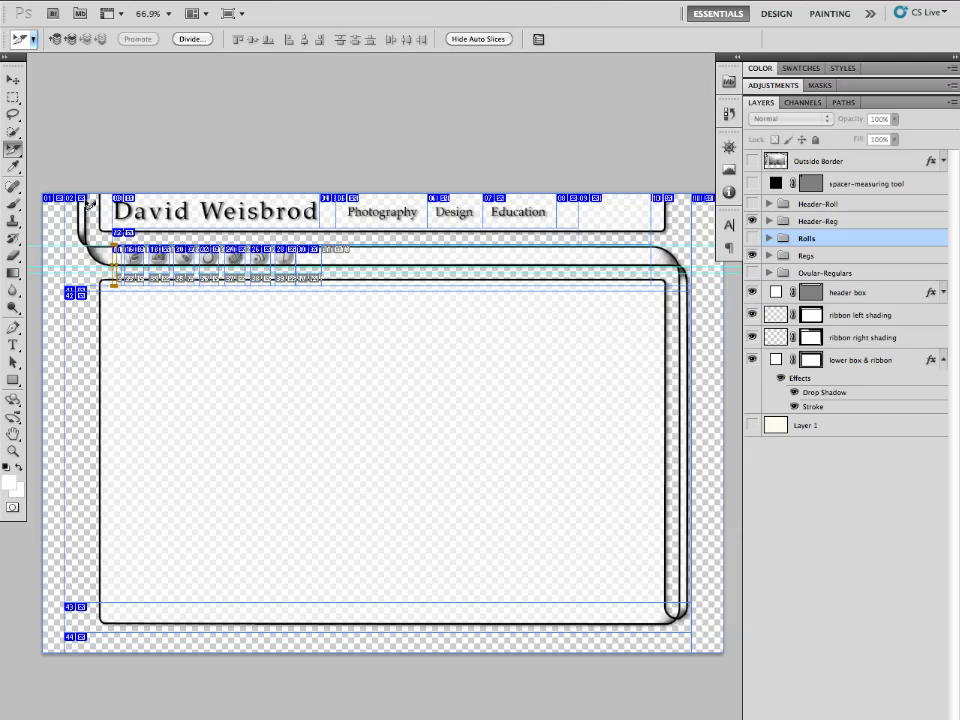
pyautogui.moveTo(300, 714)
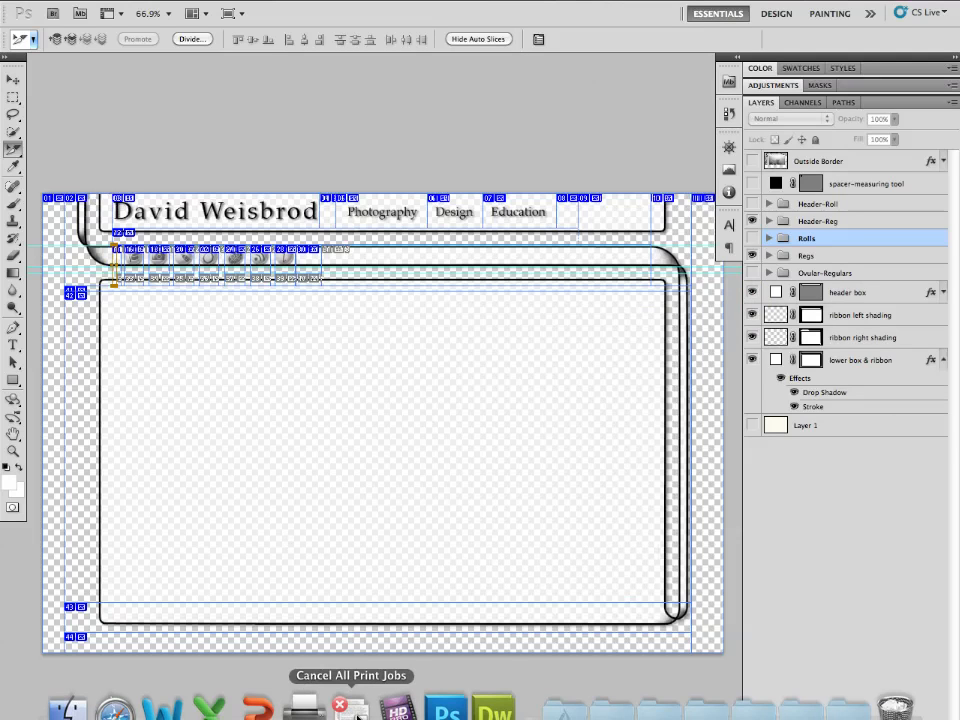
pyautogui.click(494, 708)
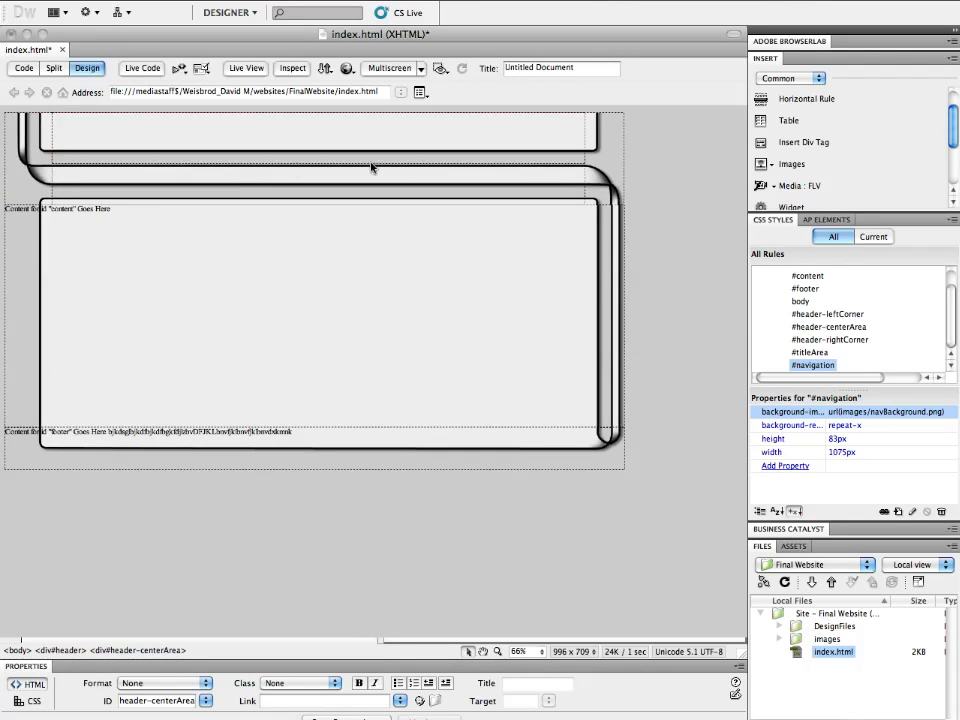
pyautogui.moveTo(311, 708)
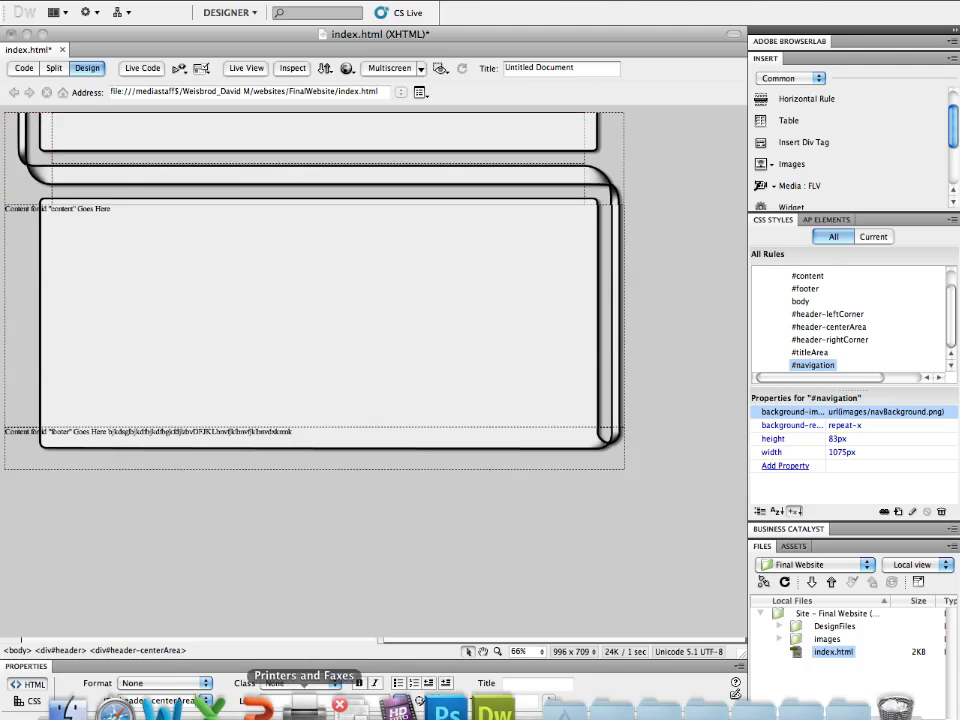
pyautogui.click(447, 708)
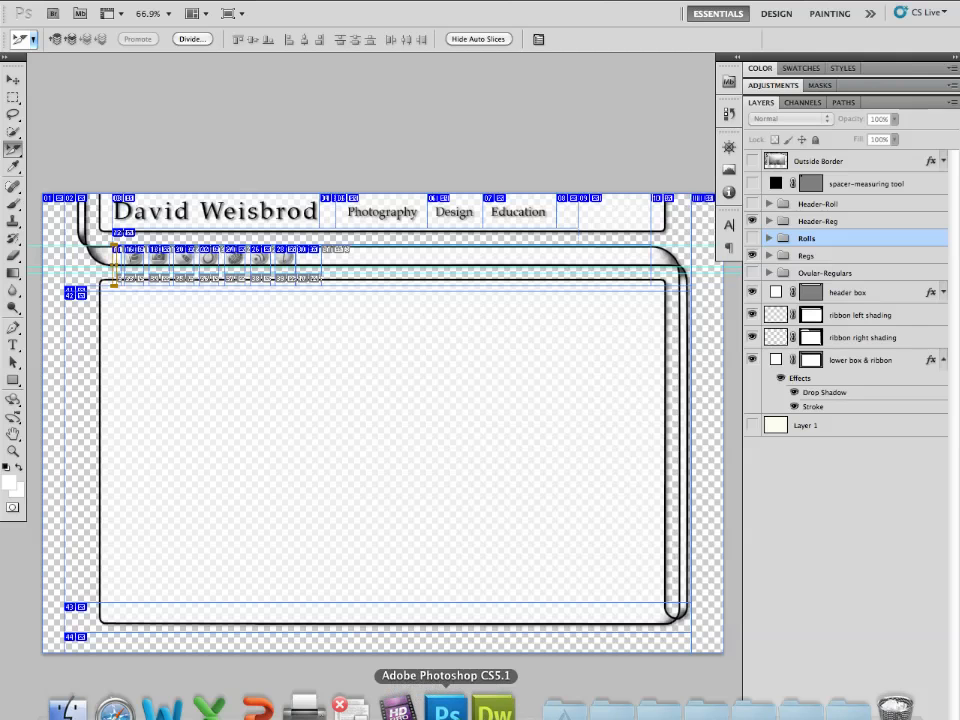
# - Hide the header box, ribbon shading and lower box & ribbon layers, then return to Dreamweaver
pyautogui.click(752, 359)
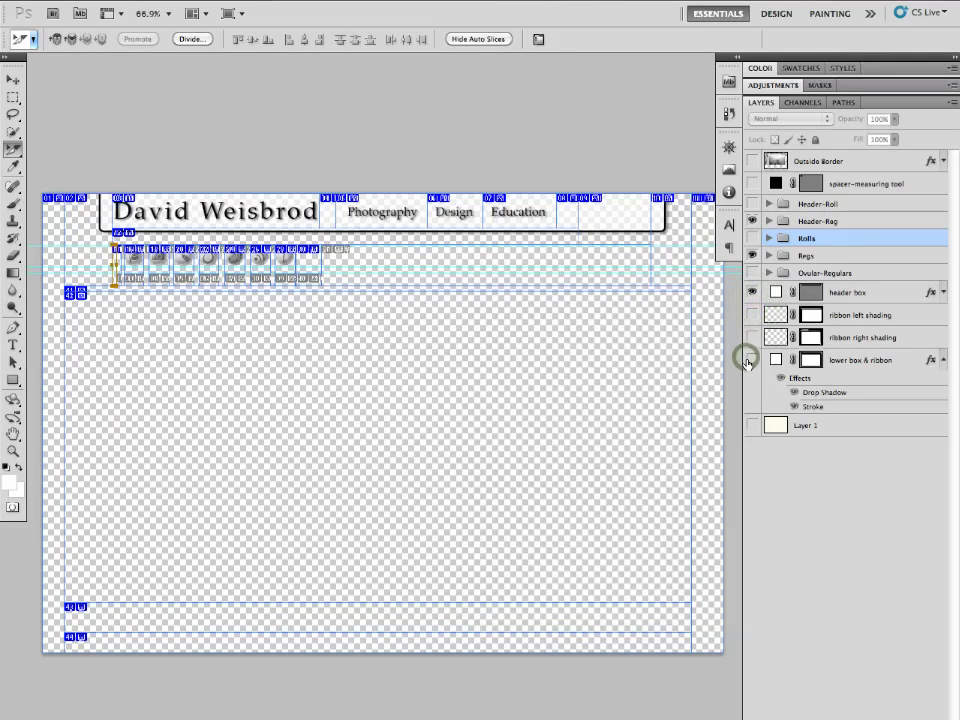
pyautogui.click(752, 291)
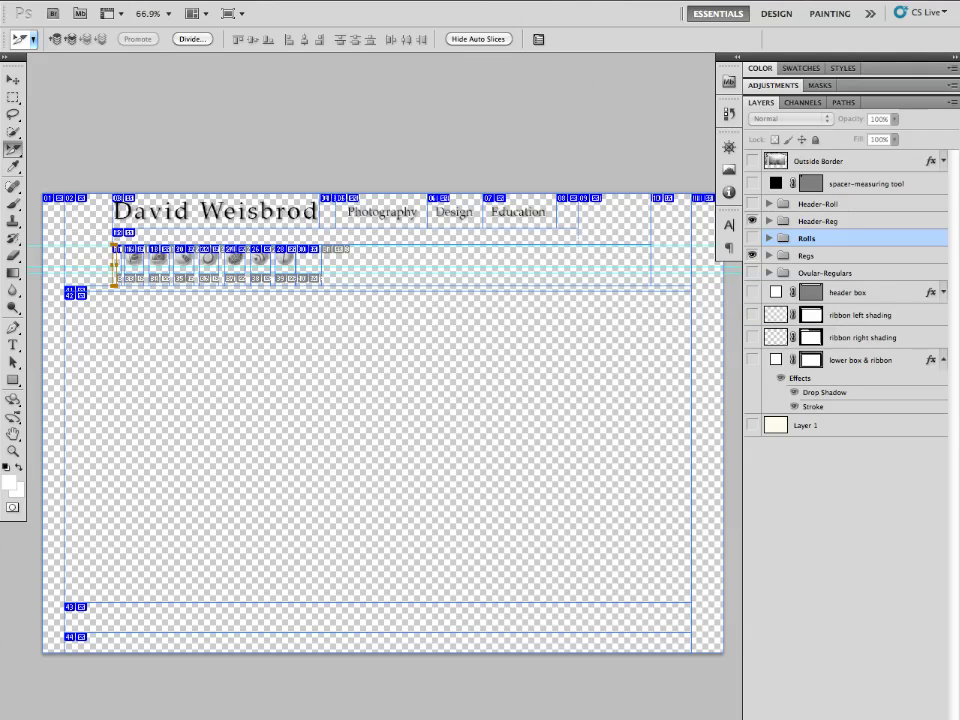
pyautogui.moveTo(399, 708)
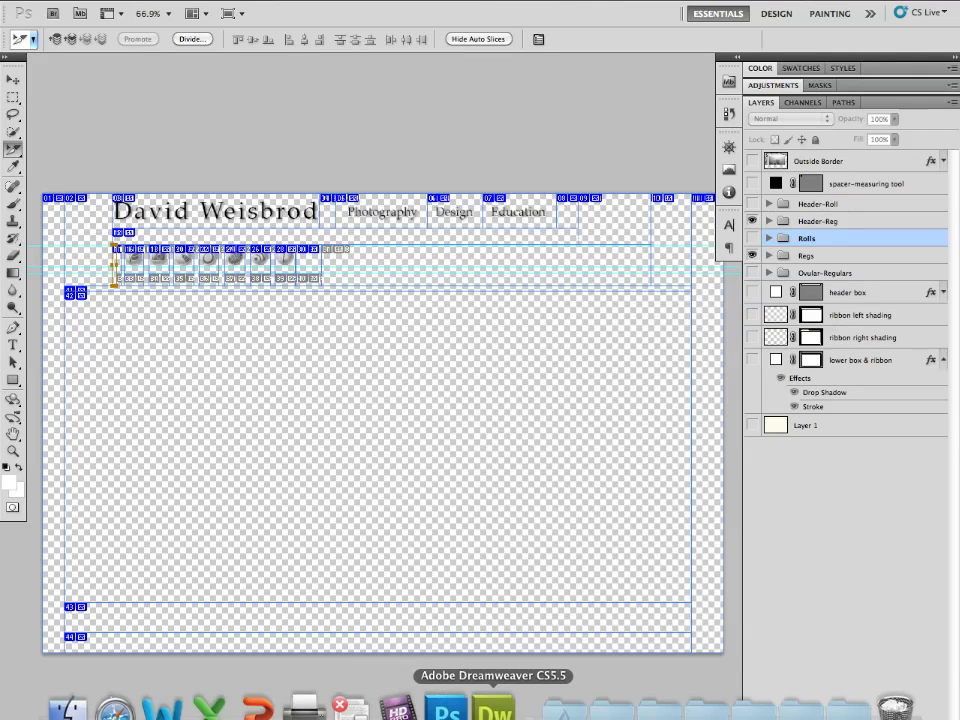
pyautogui.click(494, 708)
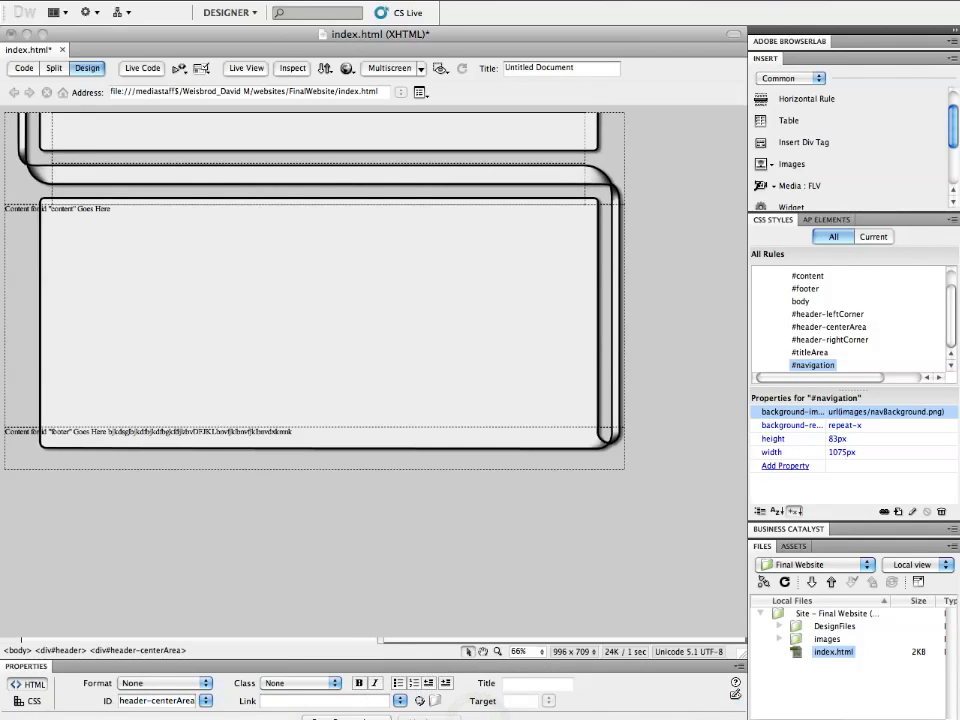